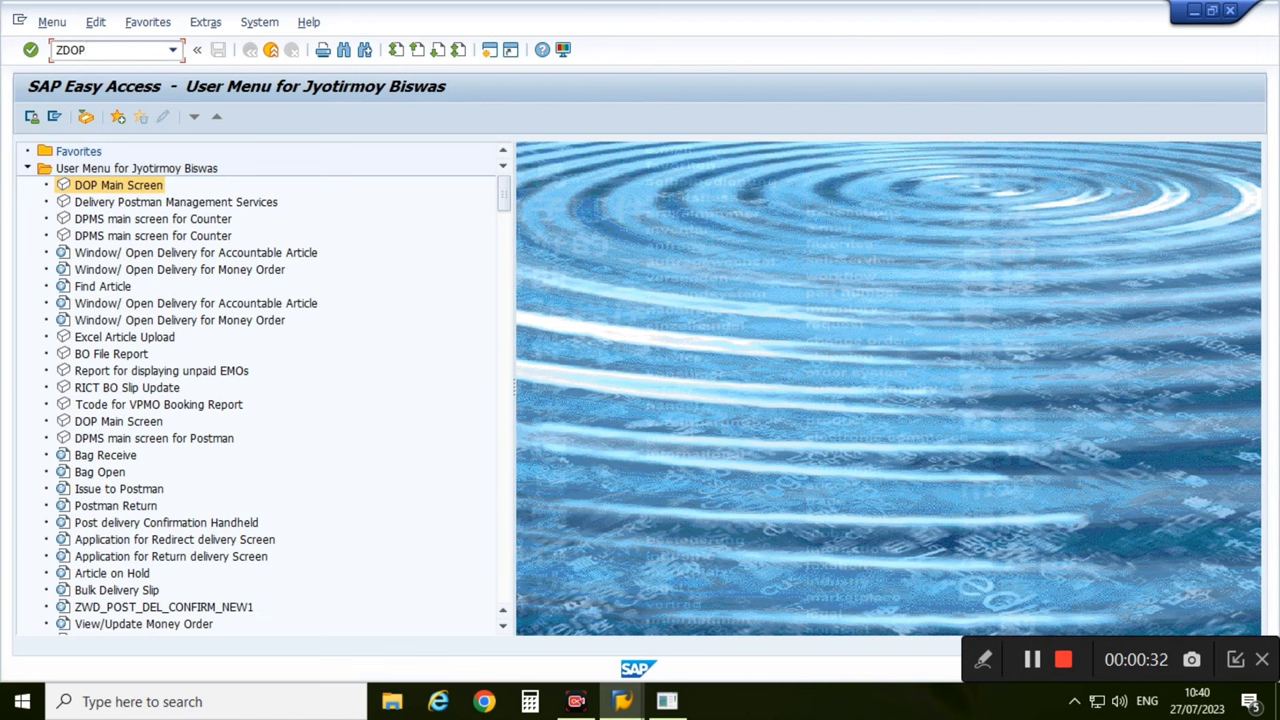
- Run transaction ZDOP_MAIN to bring up the DOP Main Screen
type("_MAIN")
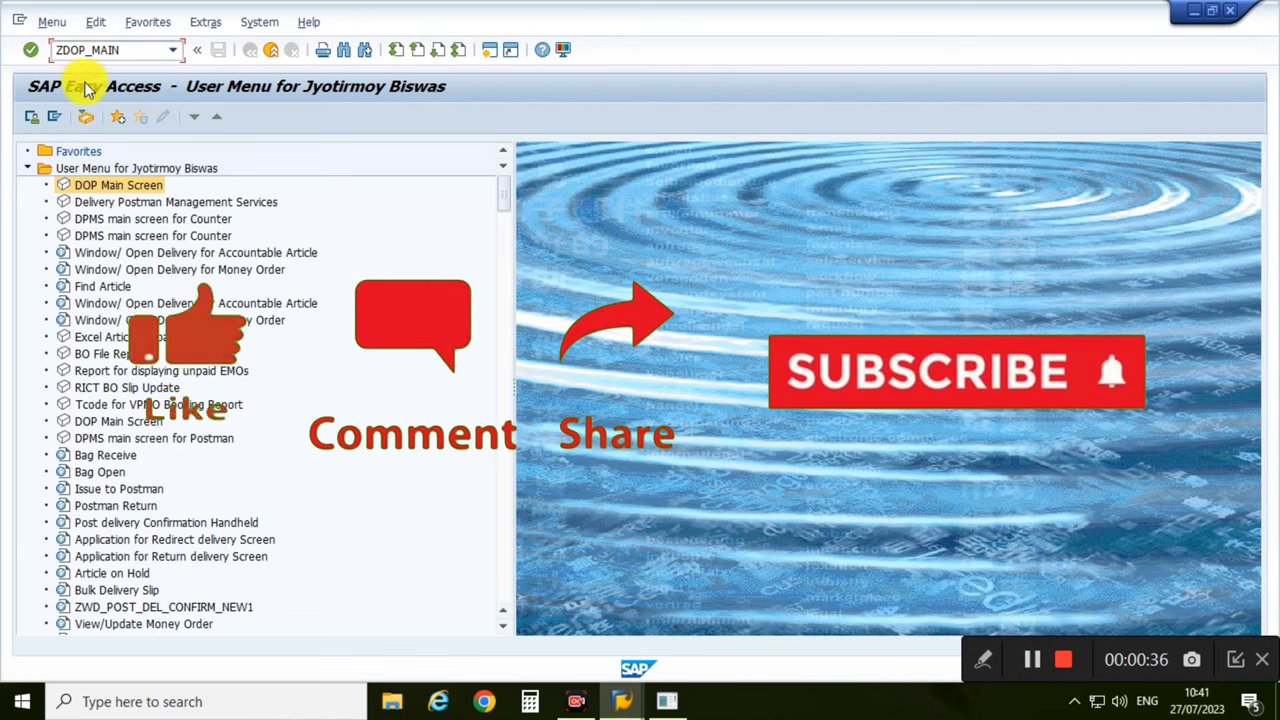
left_click(30, 49)
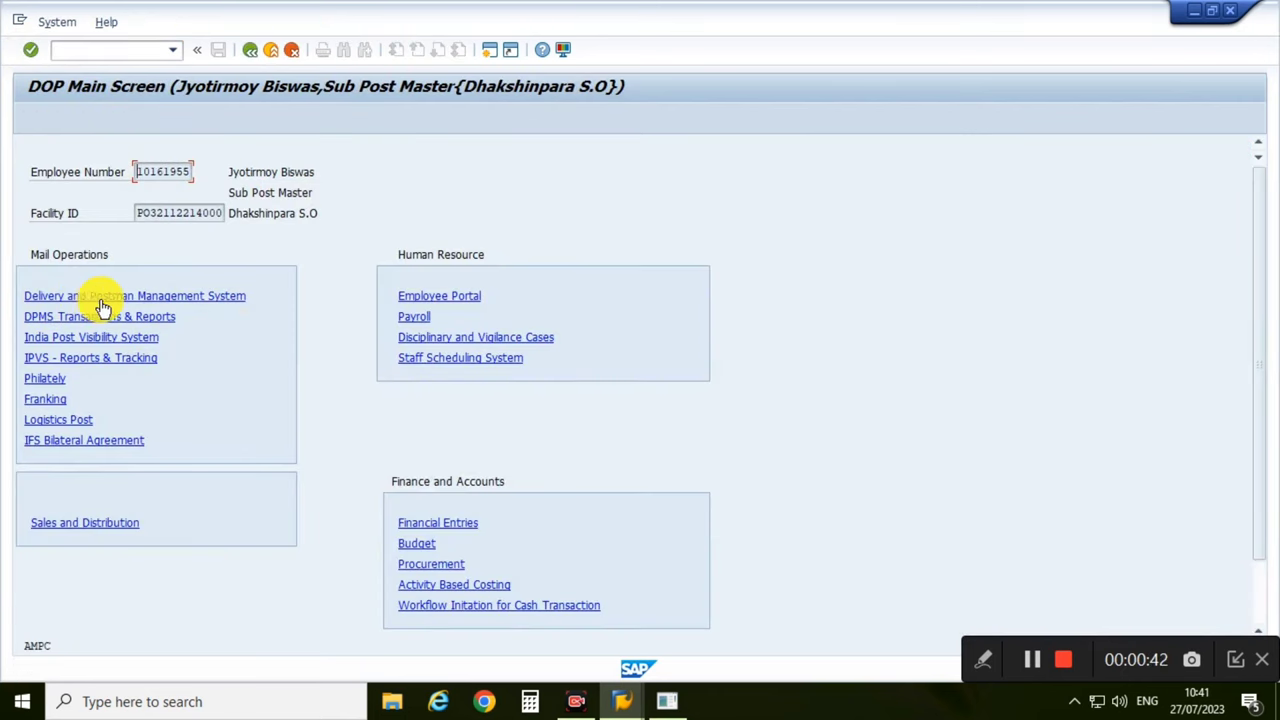
- Launch the Delivery and Postman Management System full-screen and go to Bag Receive
left_click(206, 298)
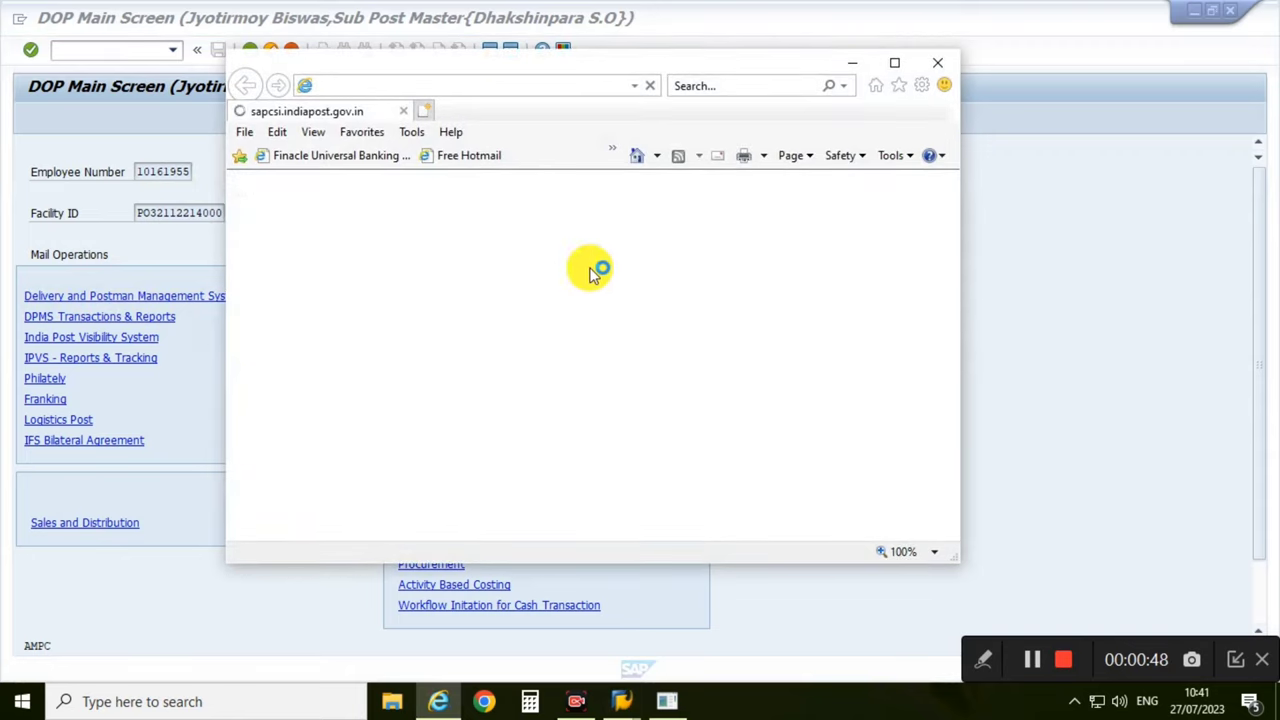
left_click(895, 63)
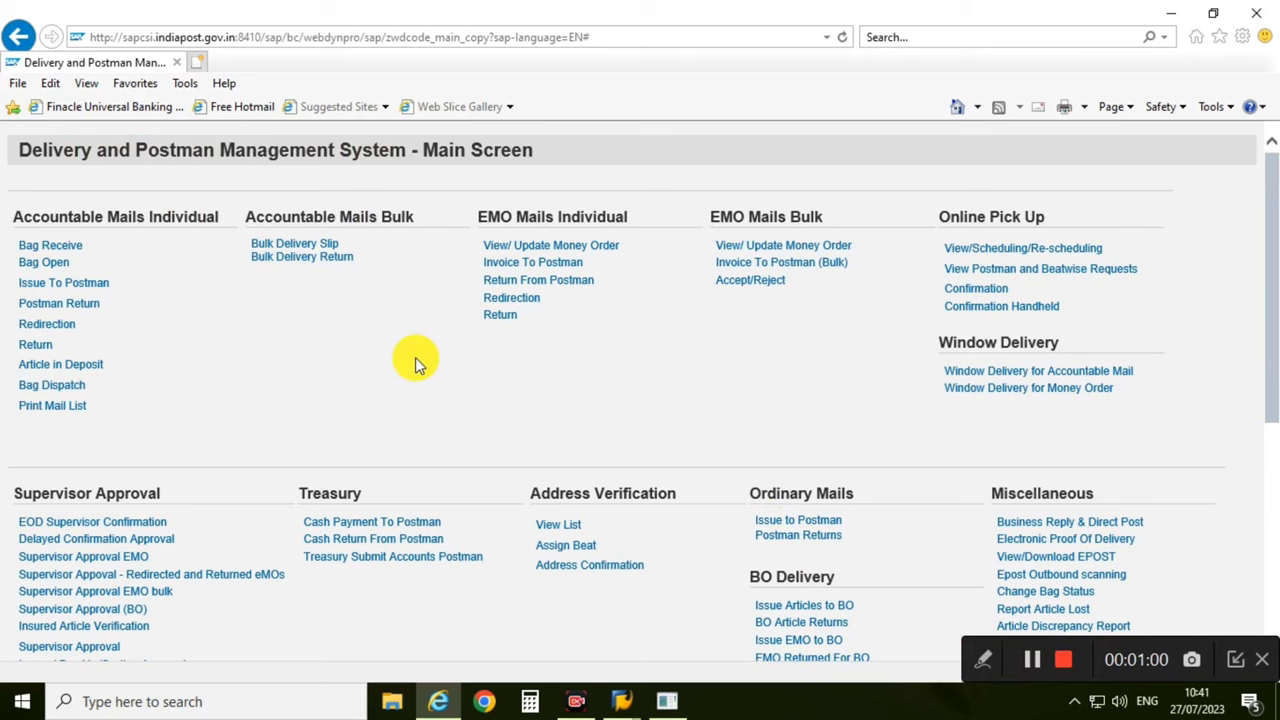
scroll(415, 361, "down", 1)
scroll(415, 362, "up", 1)
left_click(50, 246)
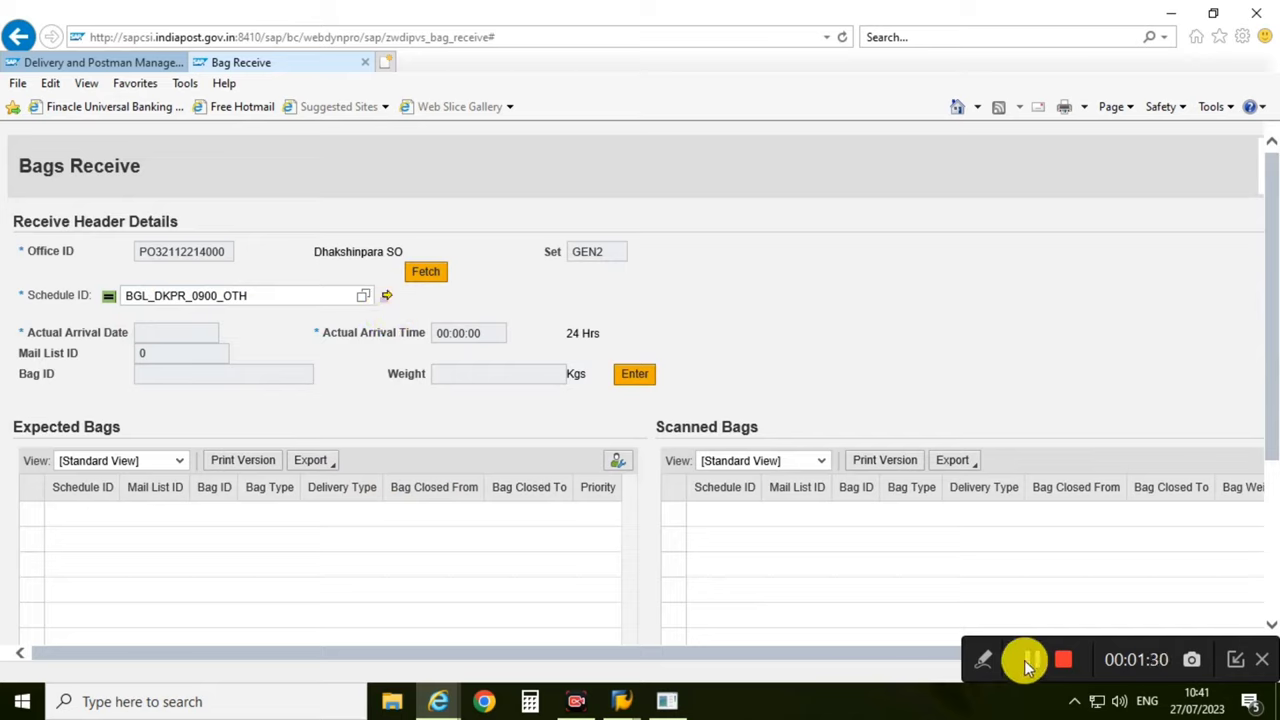
- Fetch schedules and select BGL_DKPR_0900_OTH, arriving 27.07.2023 at 10:42:07
left_click(426, 274)
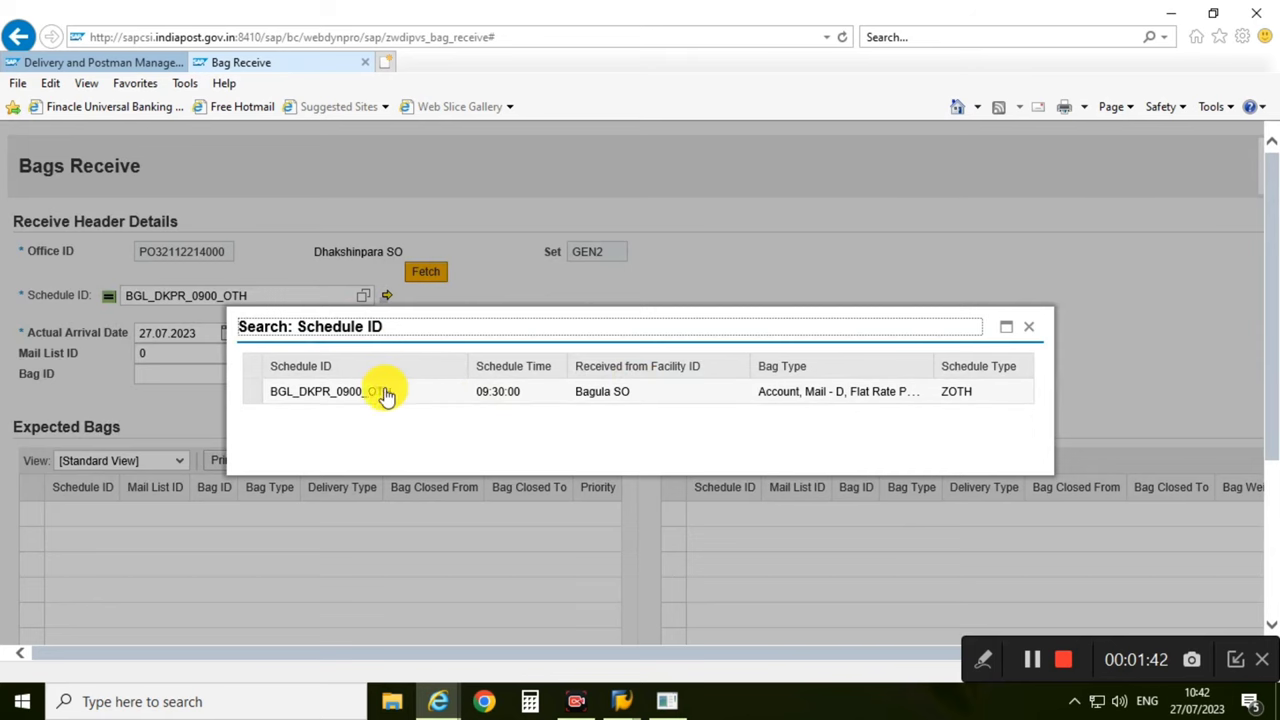
left_click(360, 396)
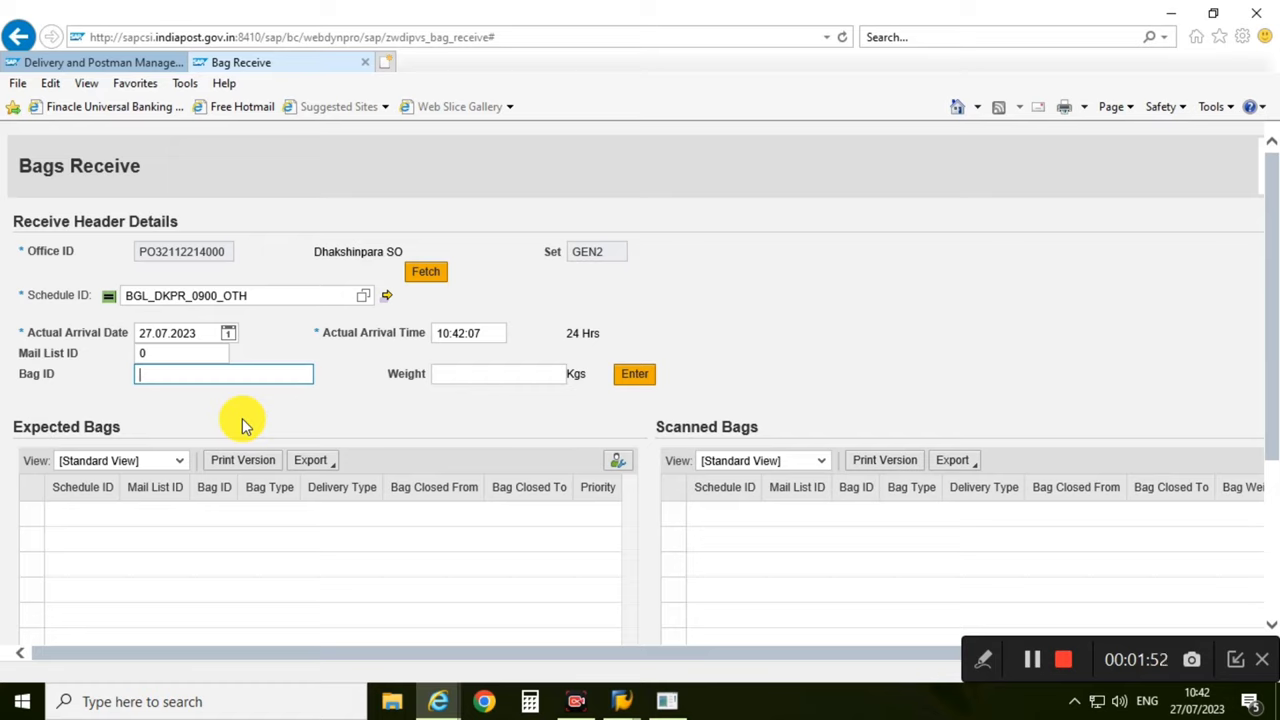
type("CDI")
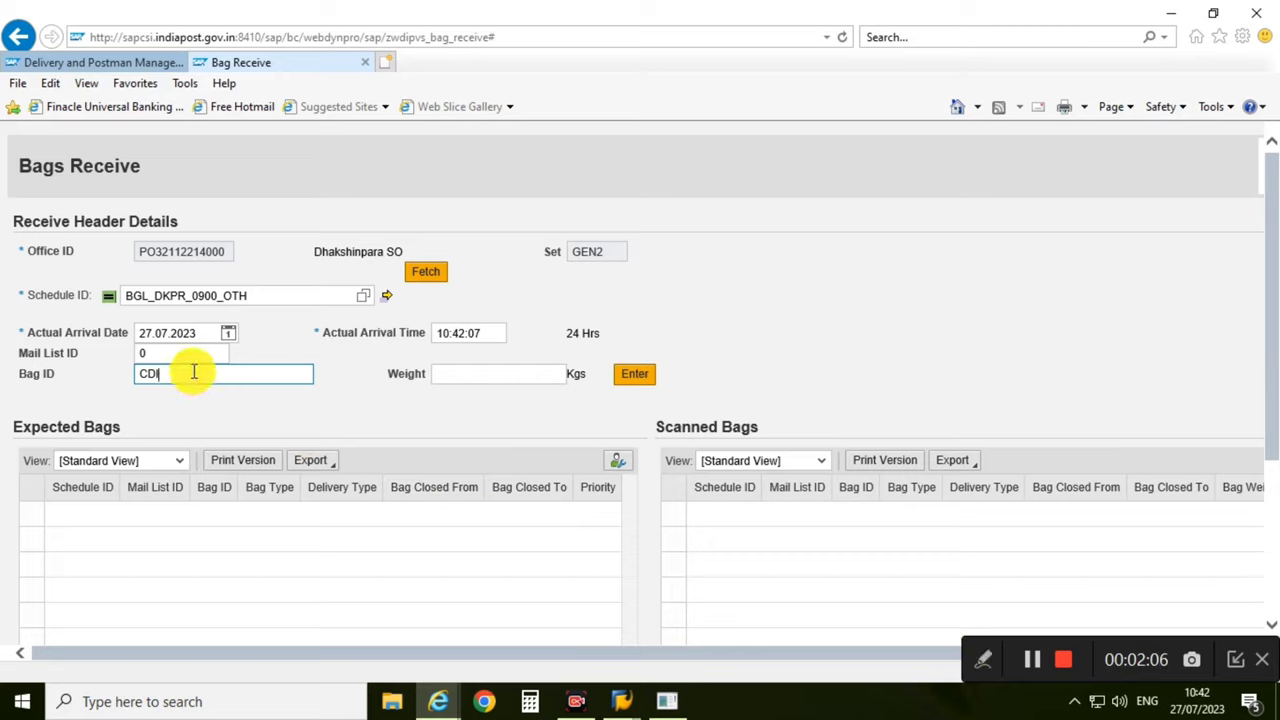
type("213162784")
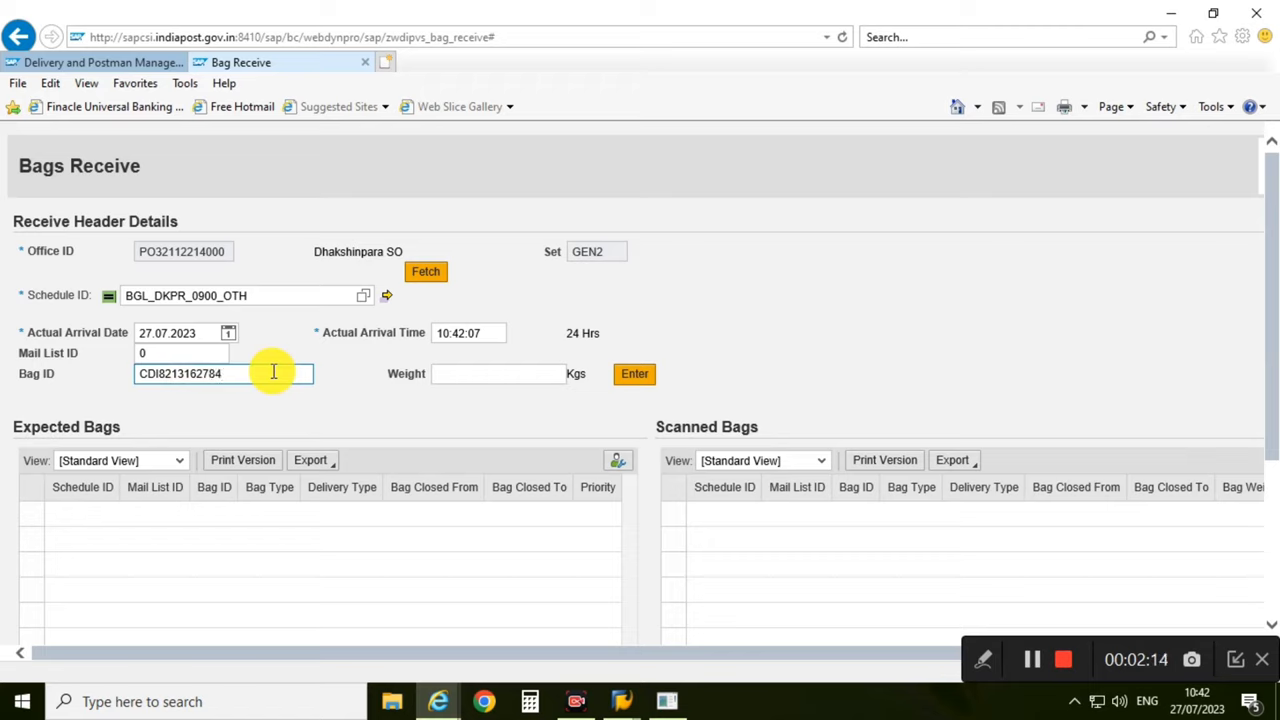
key("Return")
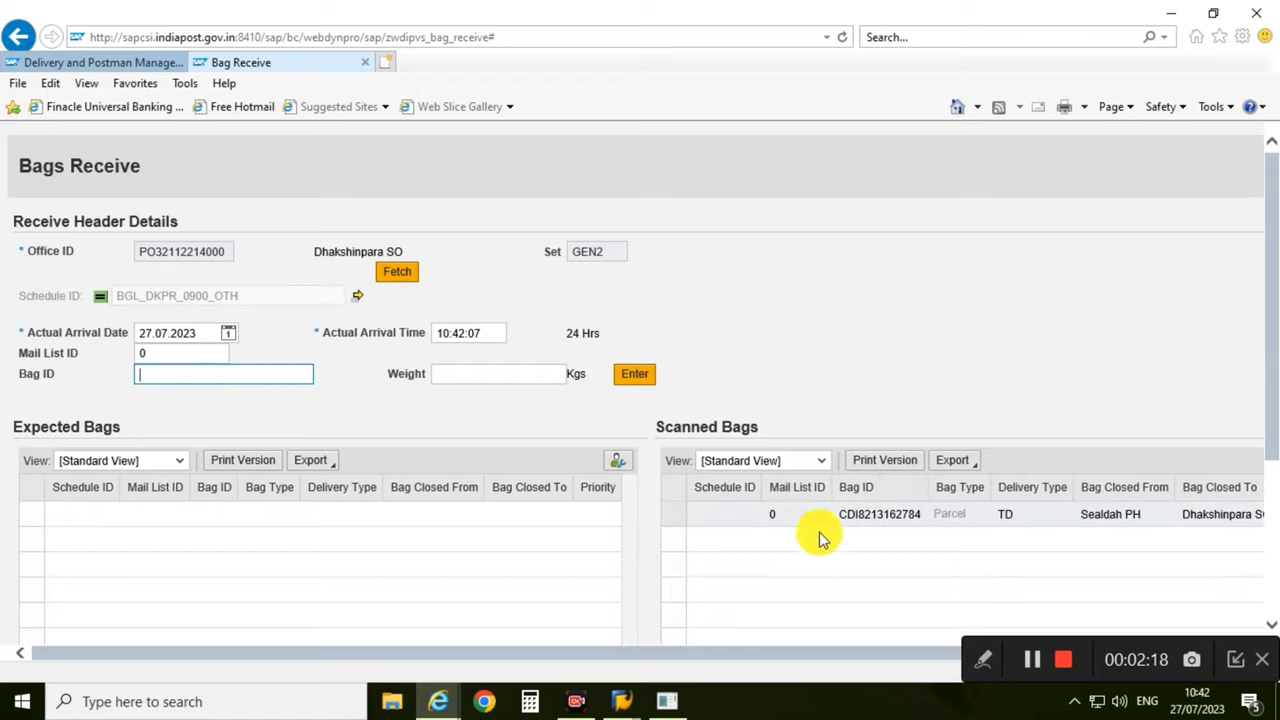
left_click_drag(814, 651, 889, 646)
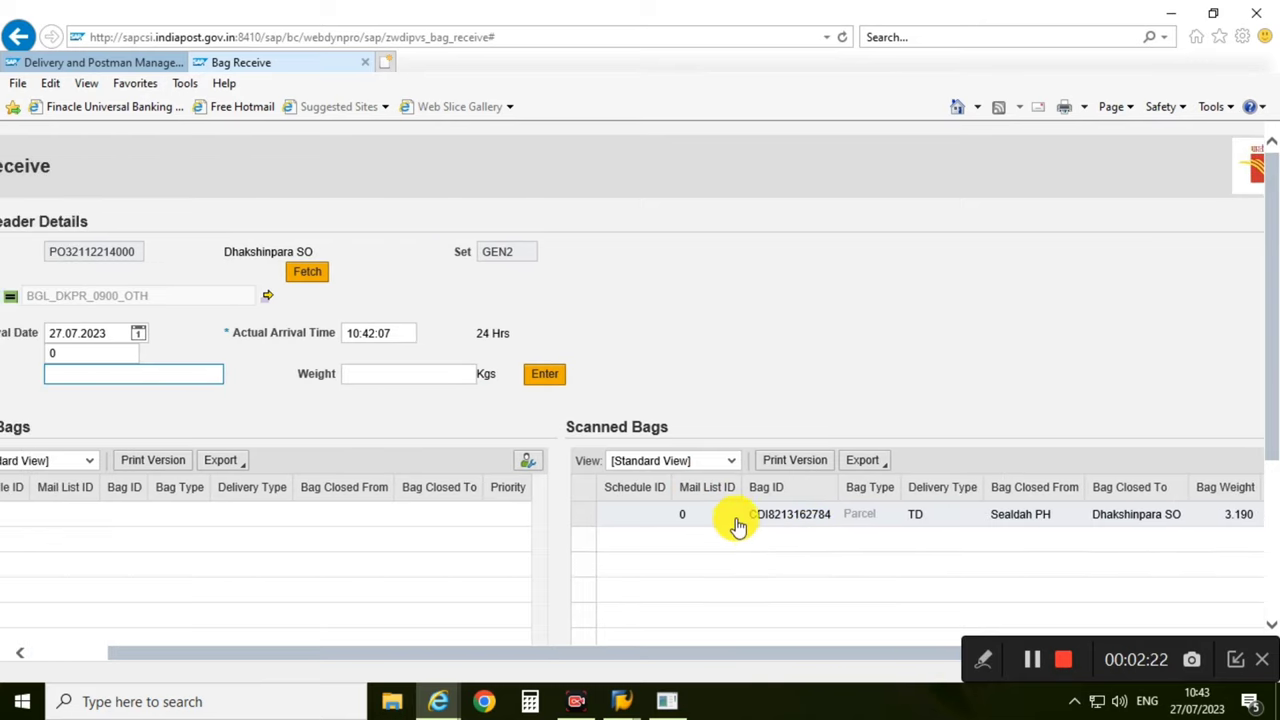
scroll(737, 523, "down", 3)
scroll(819, 314, "up", 1)
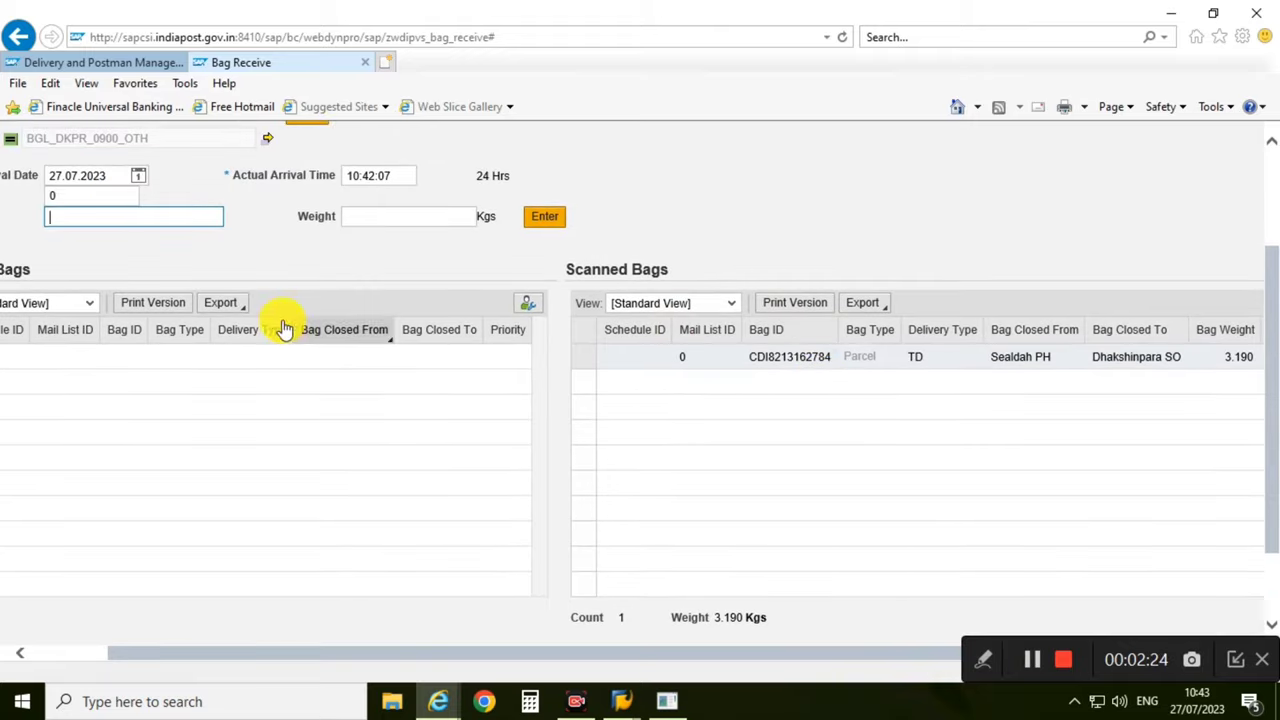
left_click(88, 209)
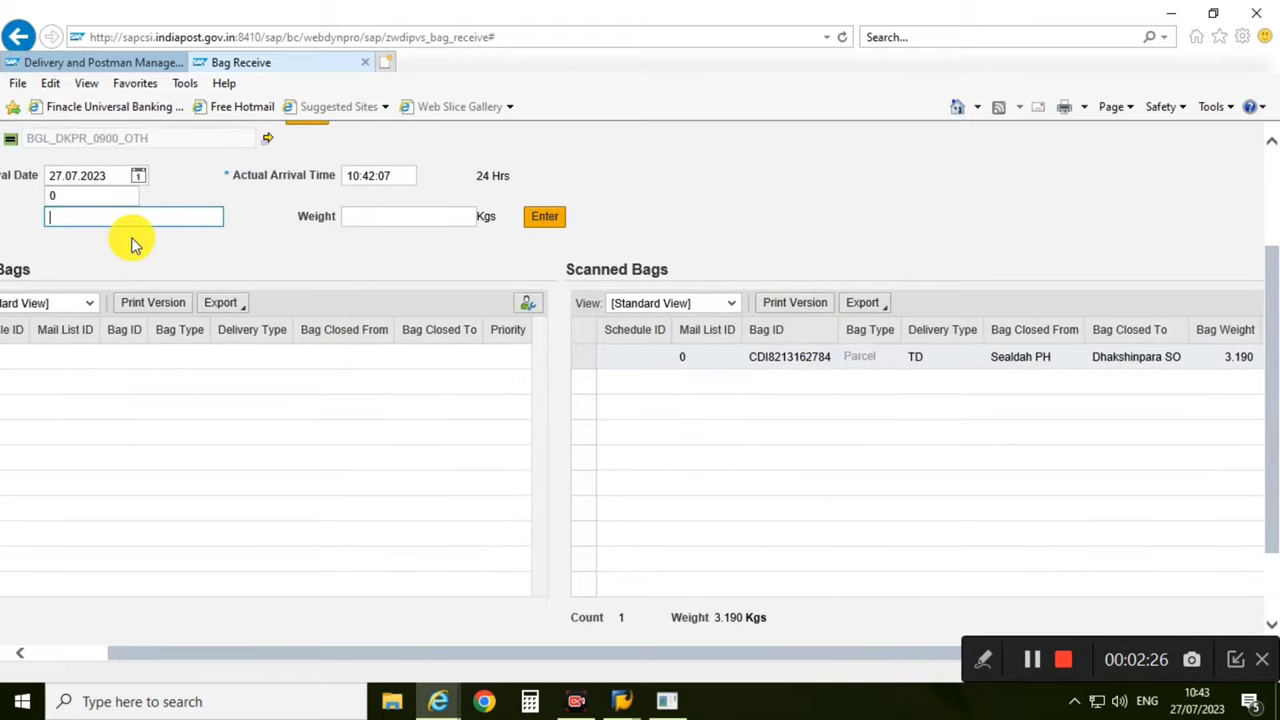
type("RDI")
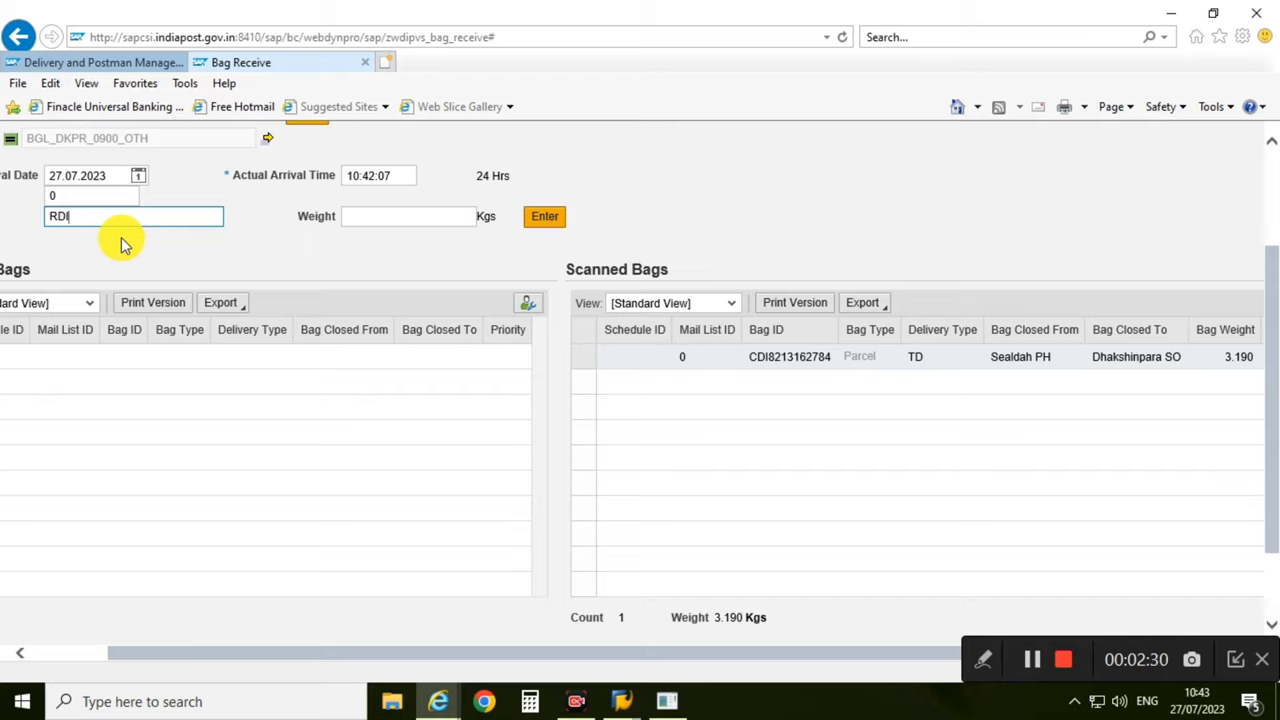
type("8213265854")
left_click(354, 212)
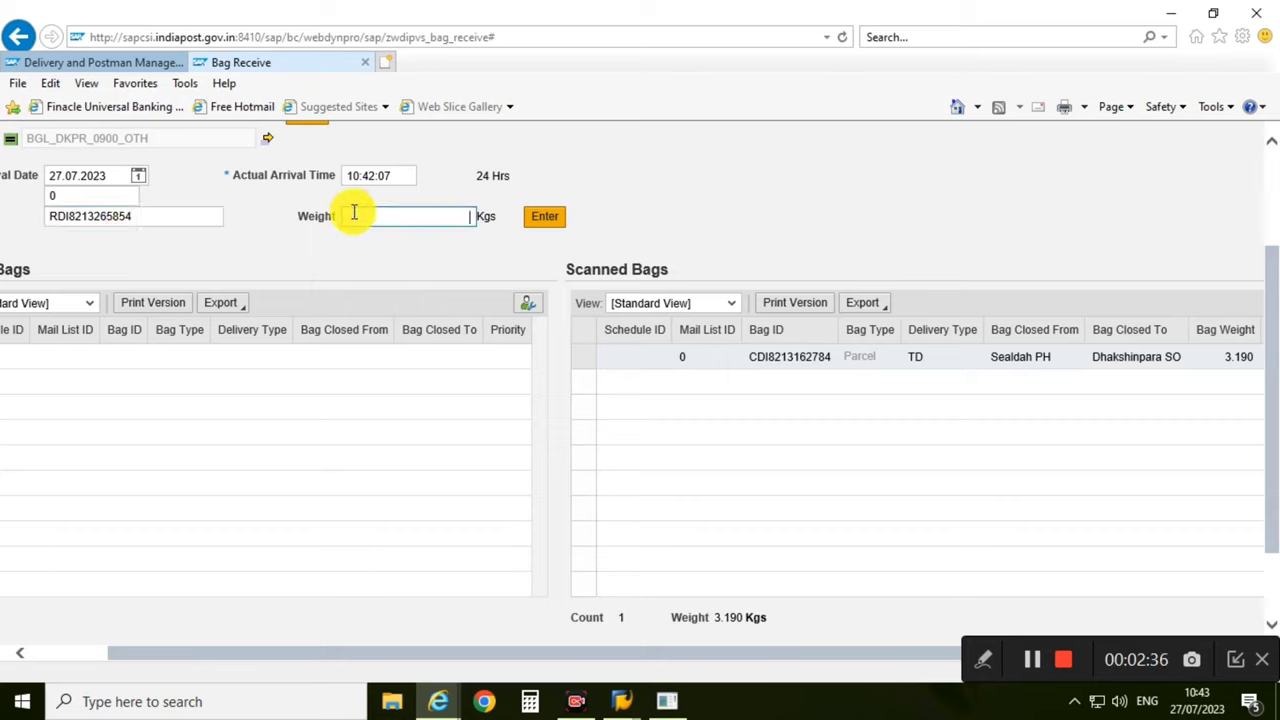
type("10")
left_click(545, 217)
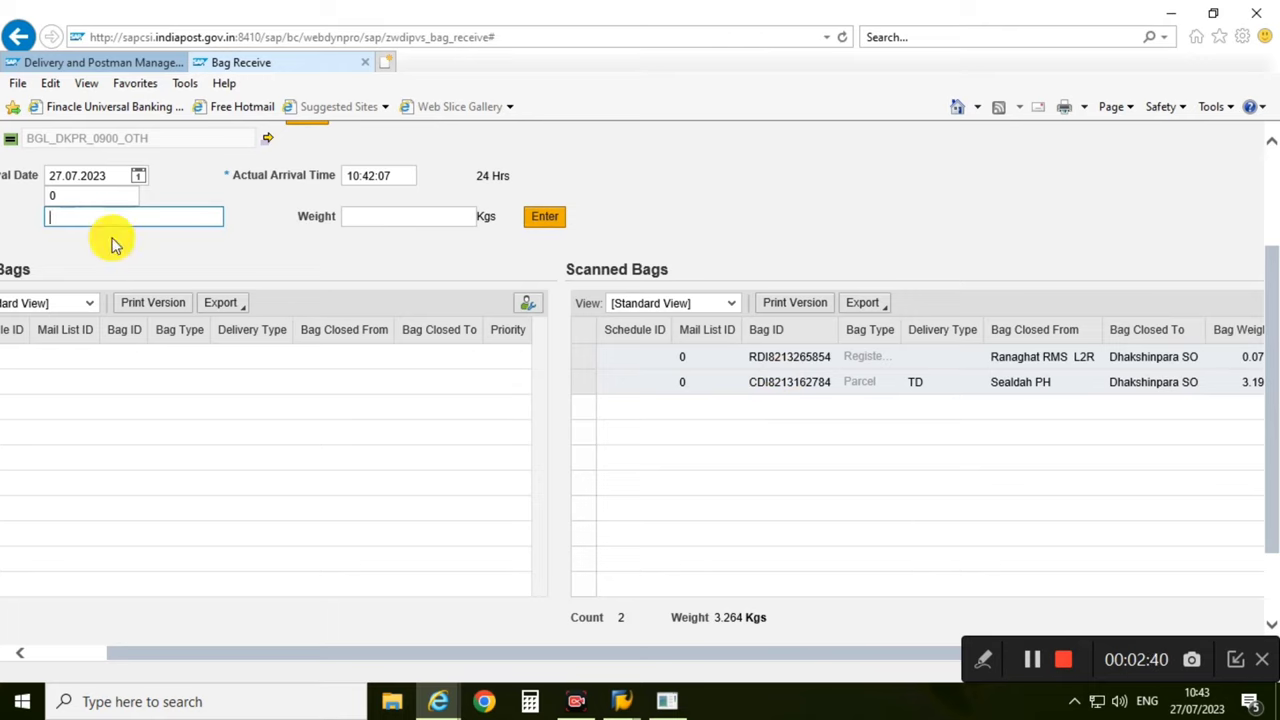
left_click(89, 214)
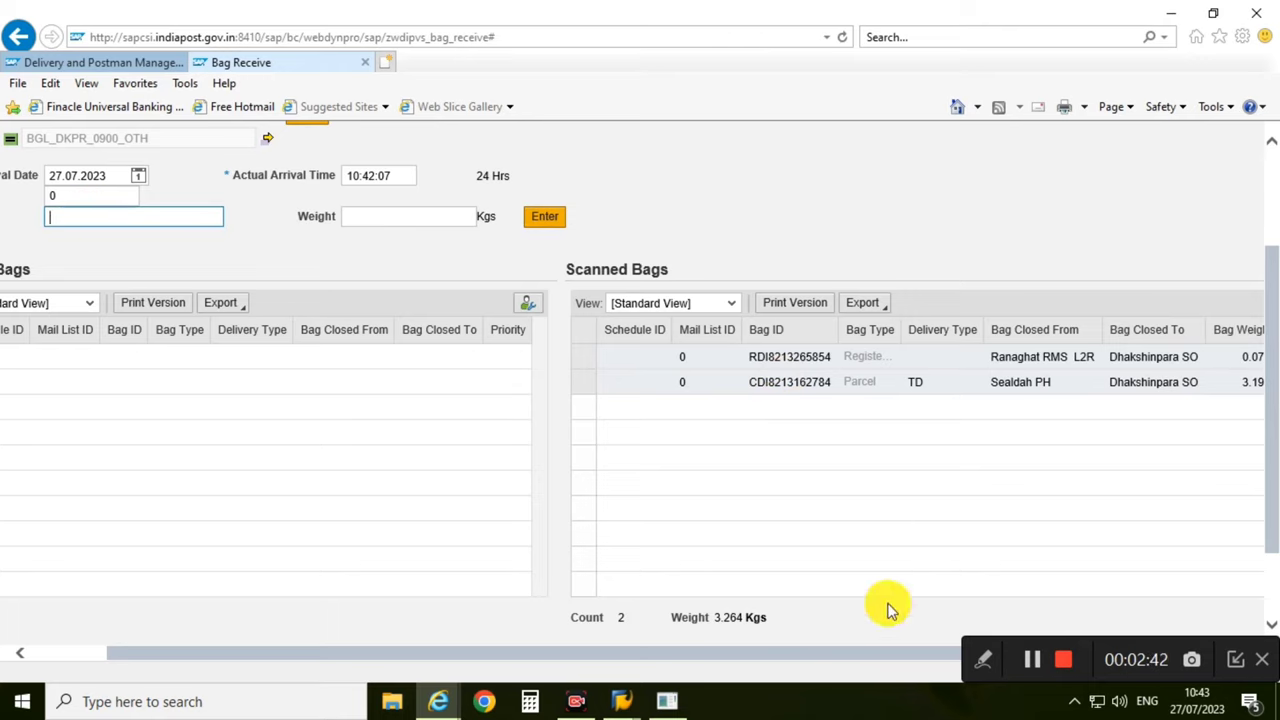
type("RDI8213327921")
key("Return")
type("E")
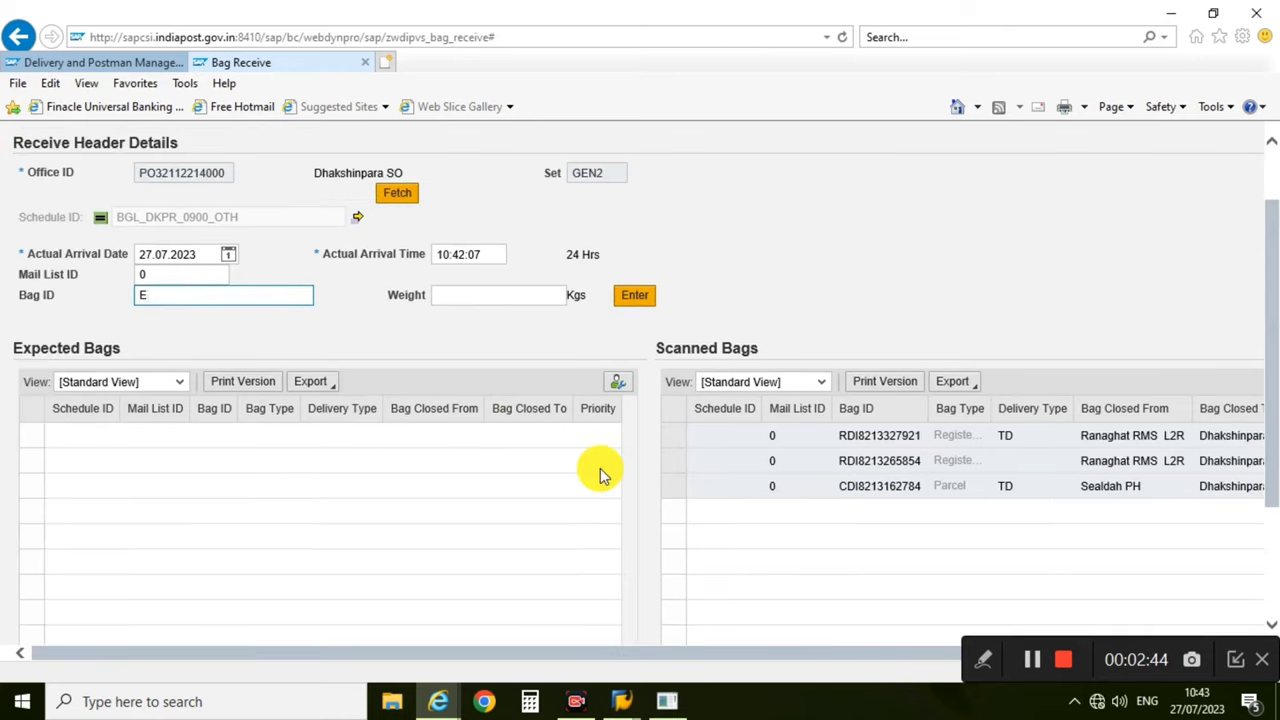
type("DI8213456794")
key("Return")
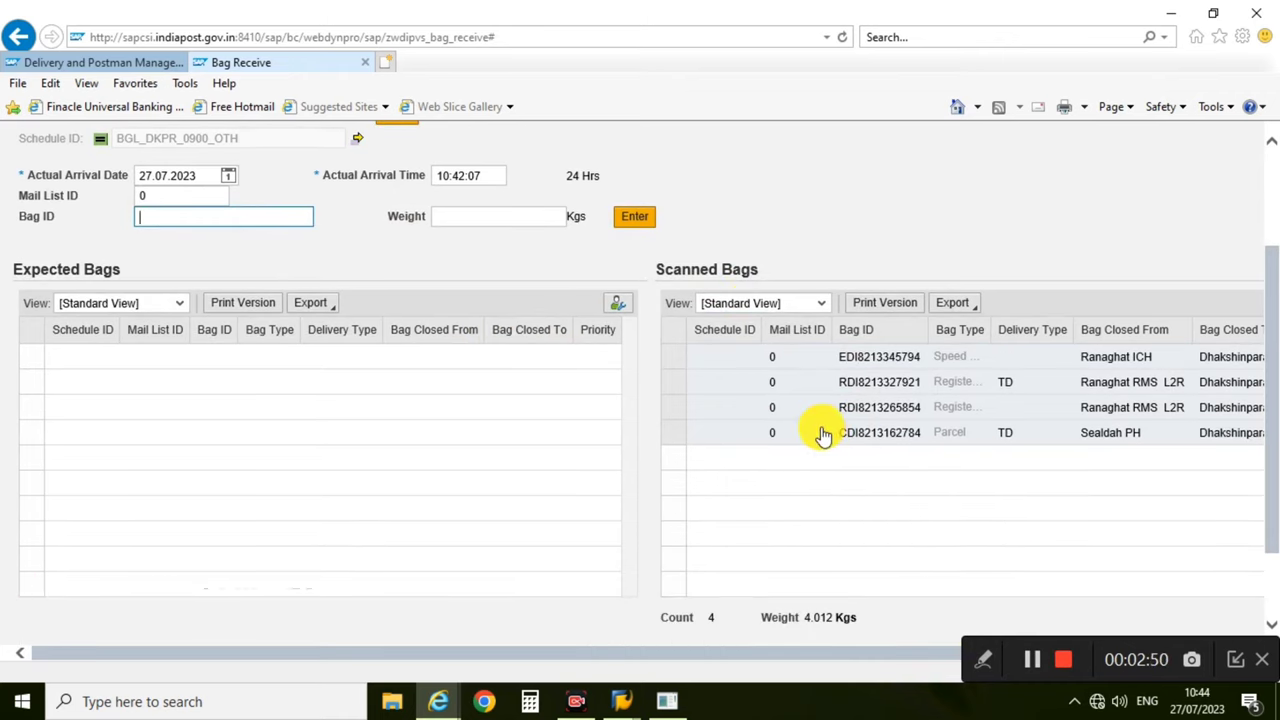
scroll(820, 431, "down", 2)
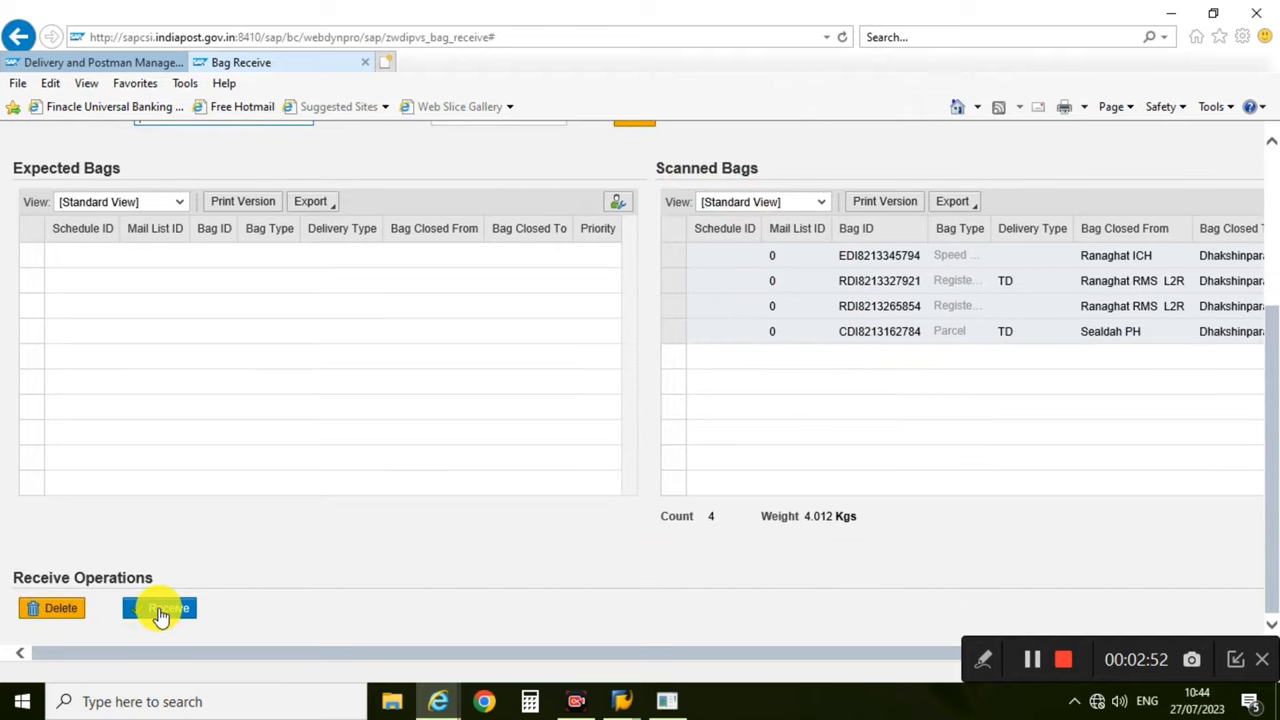
- Receive all four bags, acknowledge the confirmation, and close the Bag Receive page
left_click(163, 612)
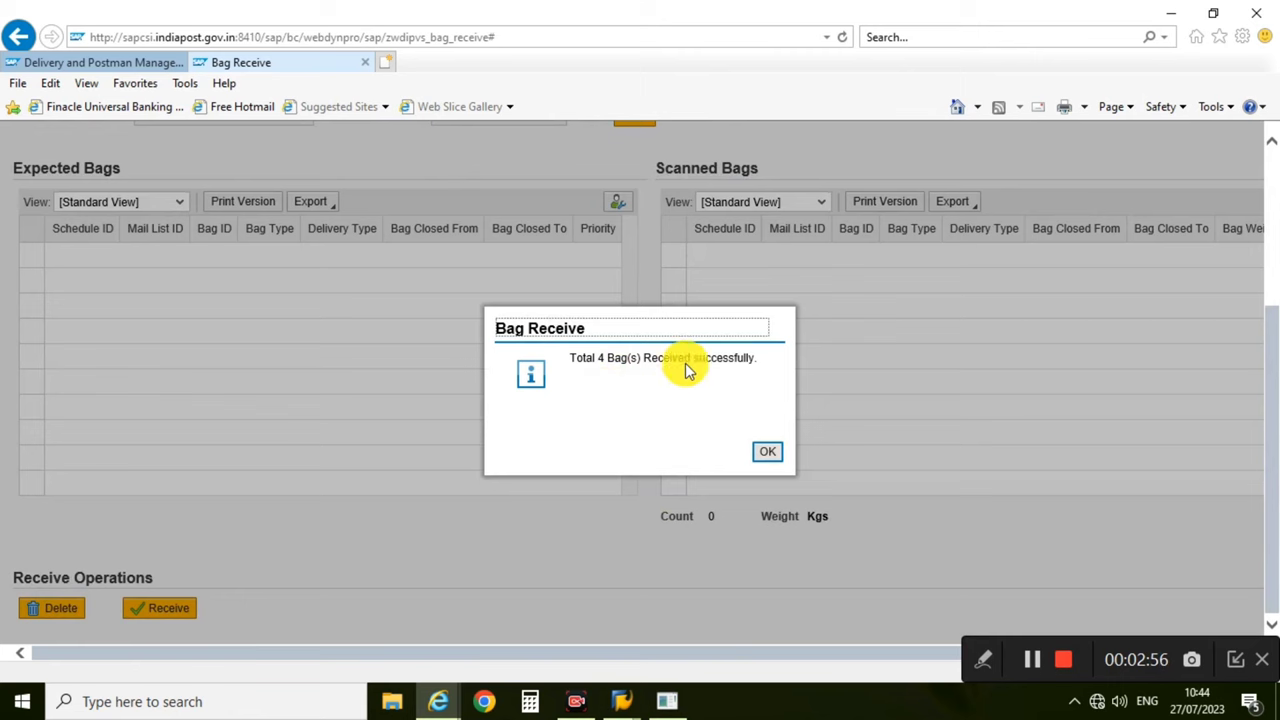
left_click(767, 451)
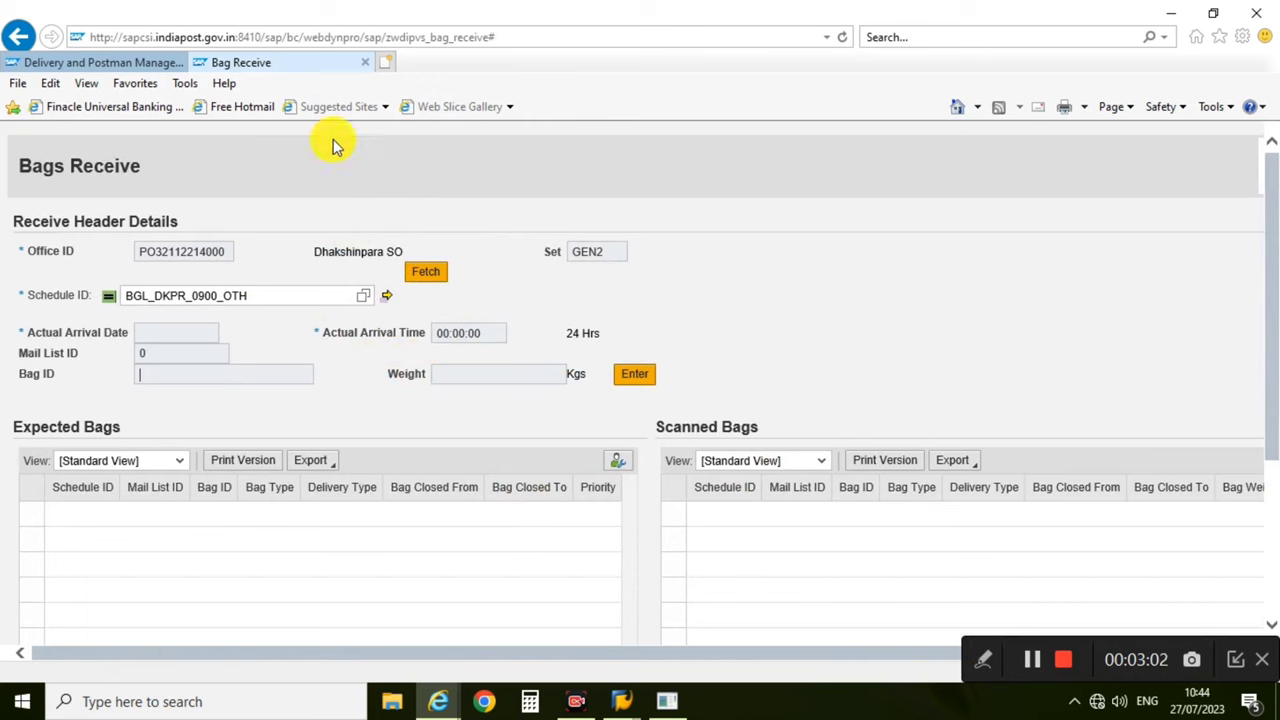
left_click(383, 63)
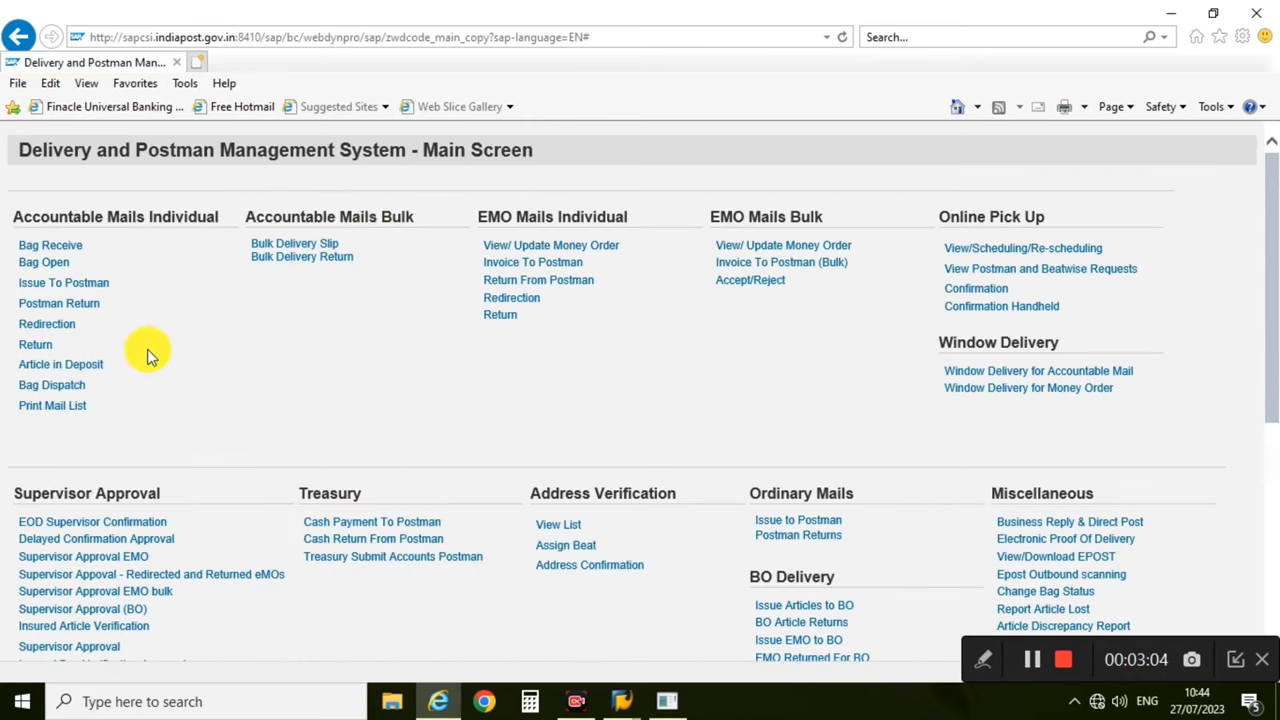
left_click(40, 262)
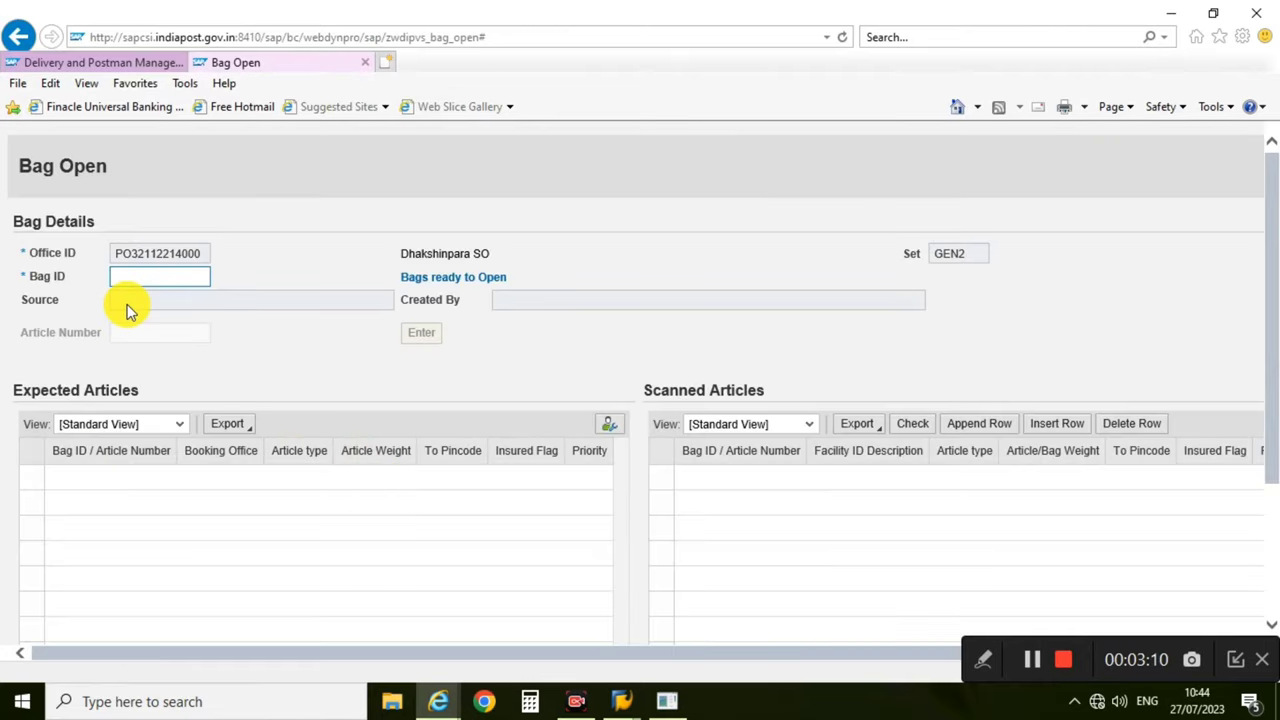
type("R")
key("BackSpace")
type("CDI")
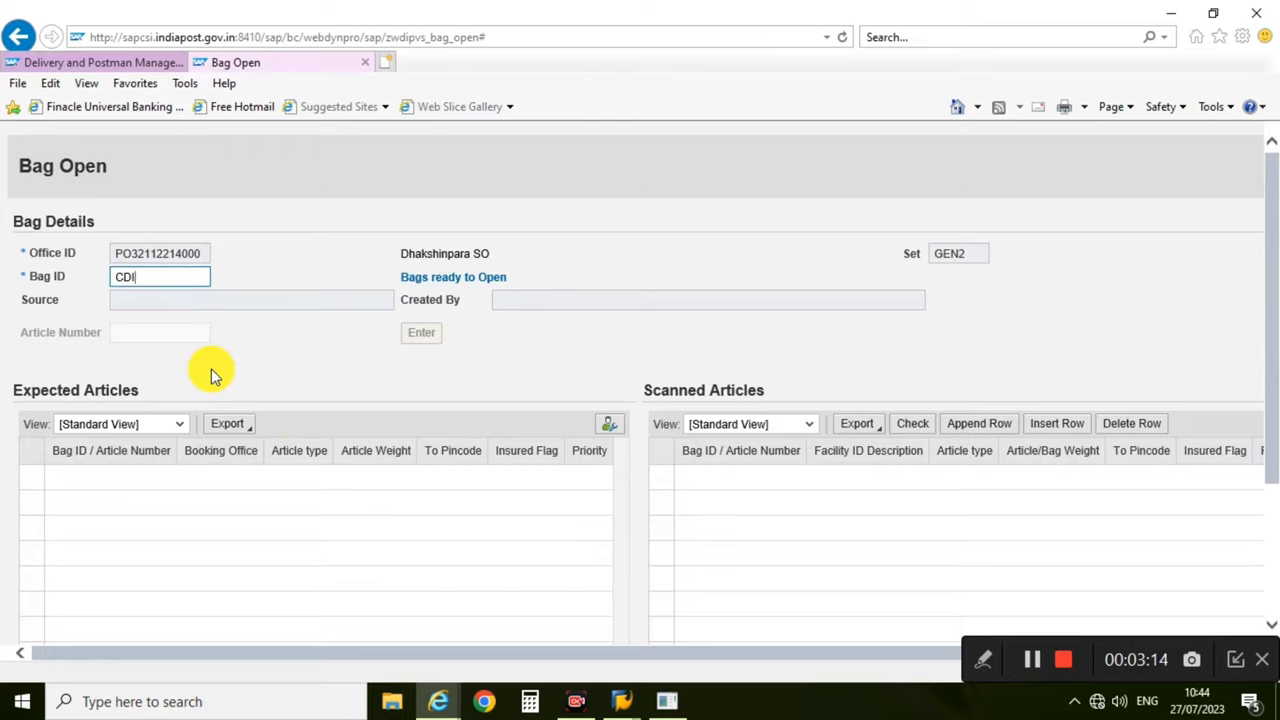
type("821")
type("RDI8213265854")
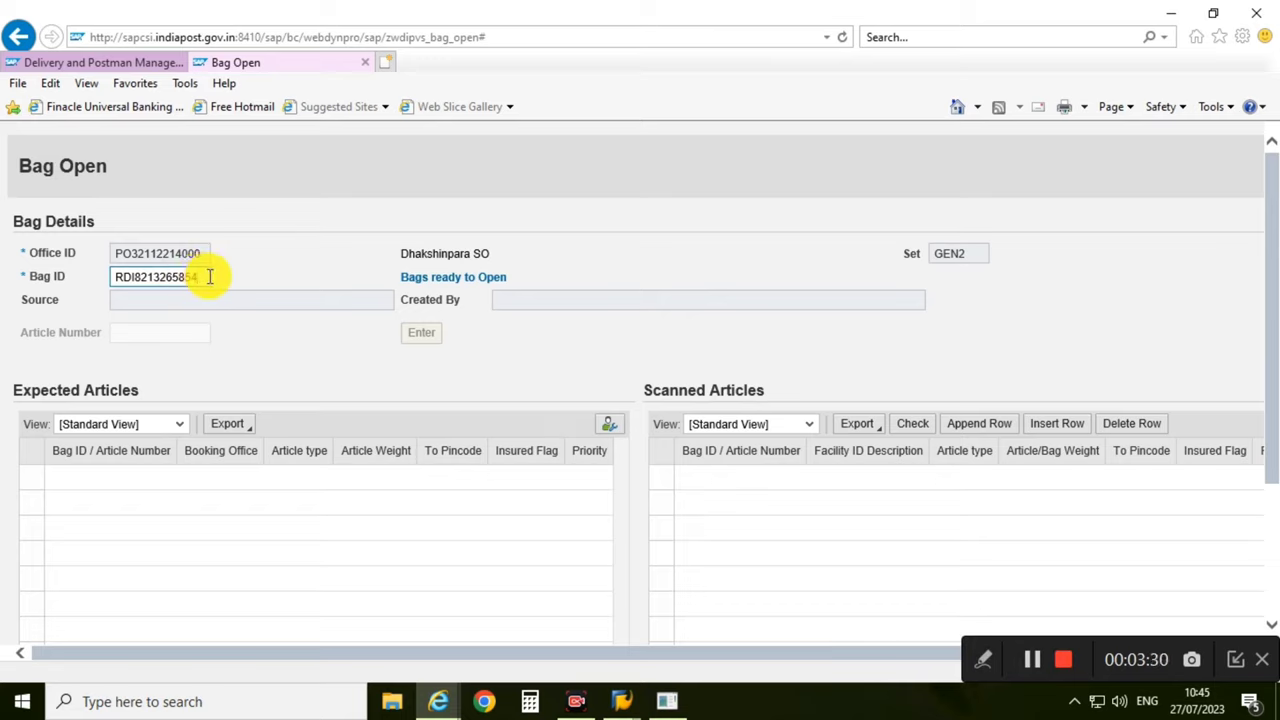
left_click_drag(206, 277, 40, 277)
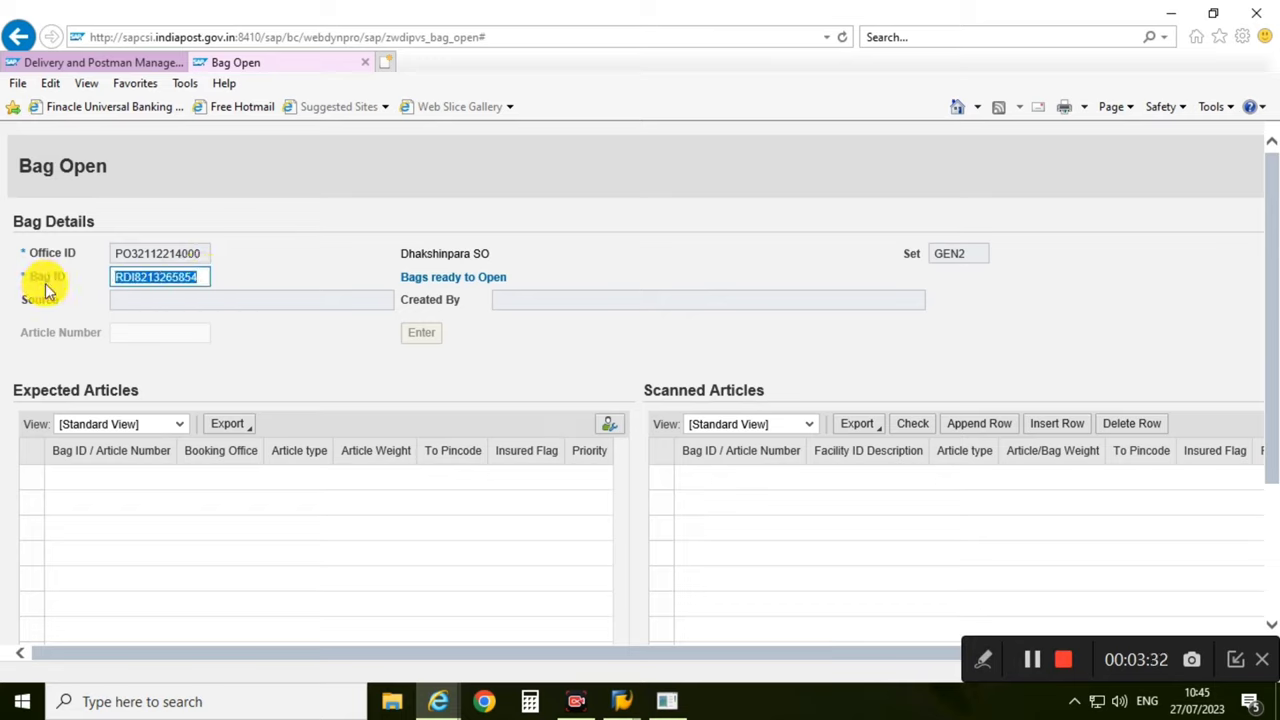
key("Return")
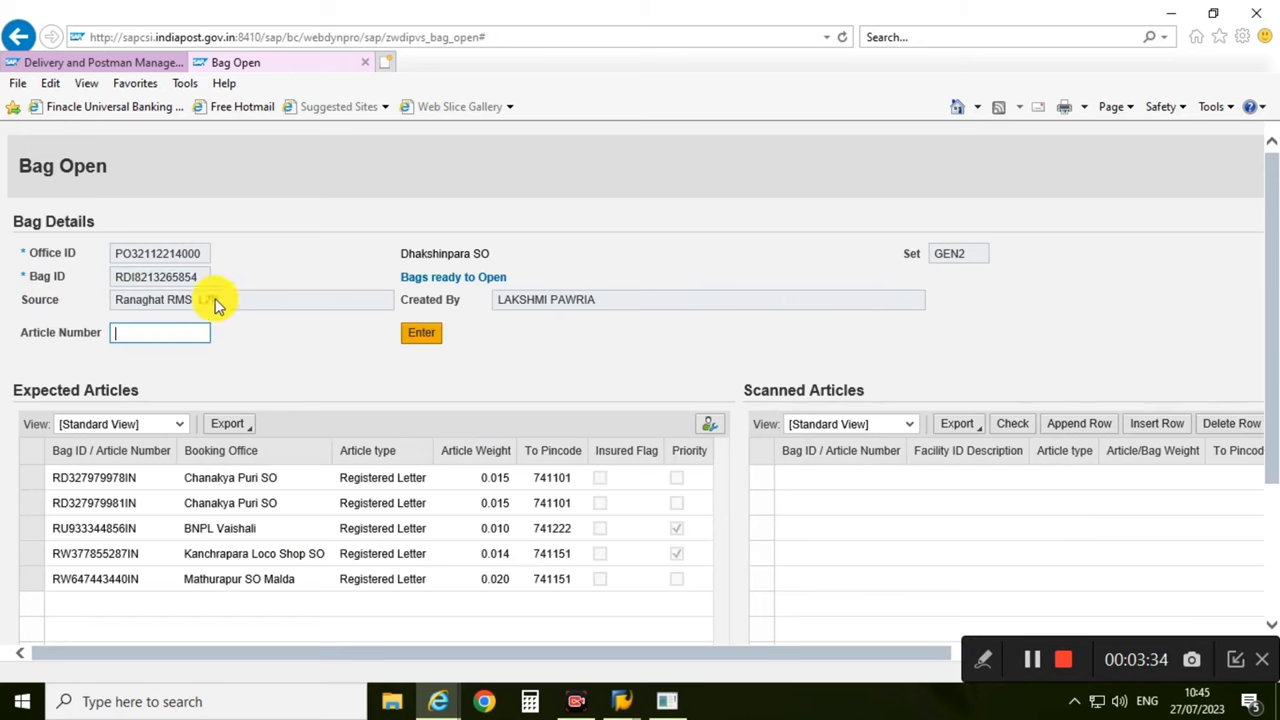
scroll(257, 322, "down", 1)
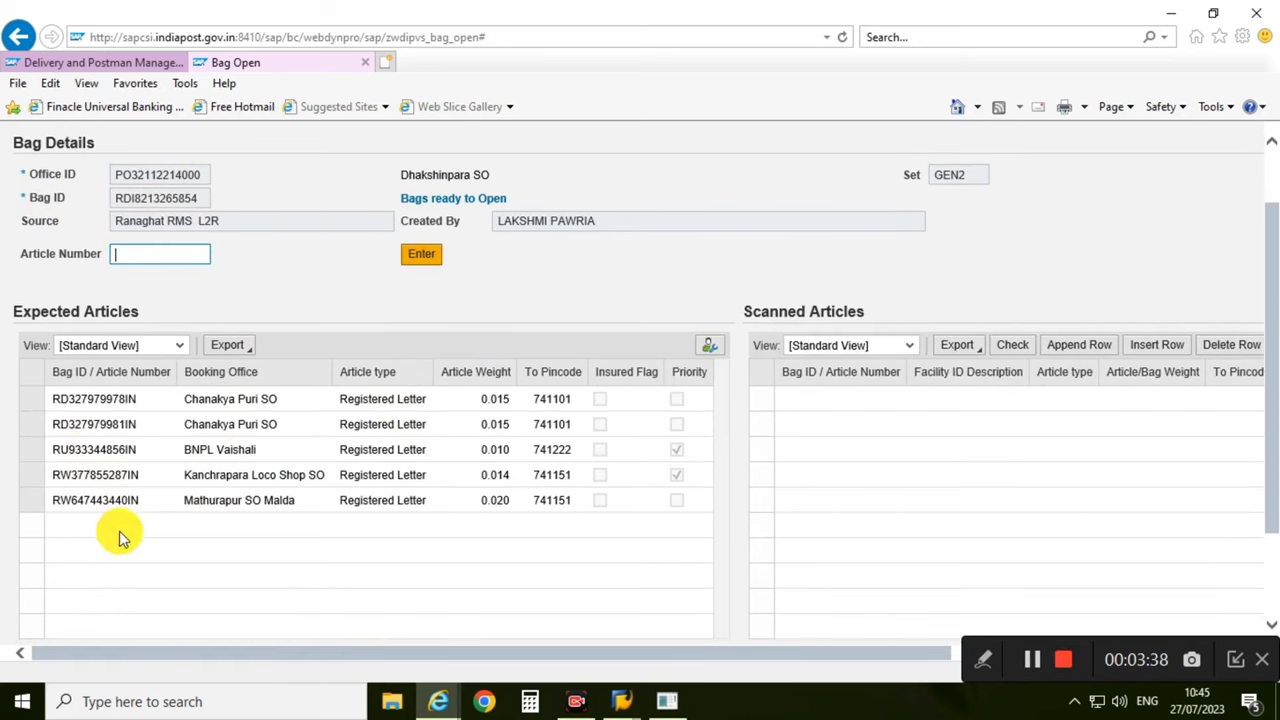
scroll(135, 495, "down", 1)
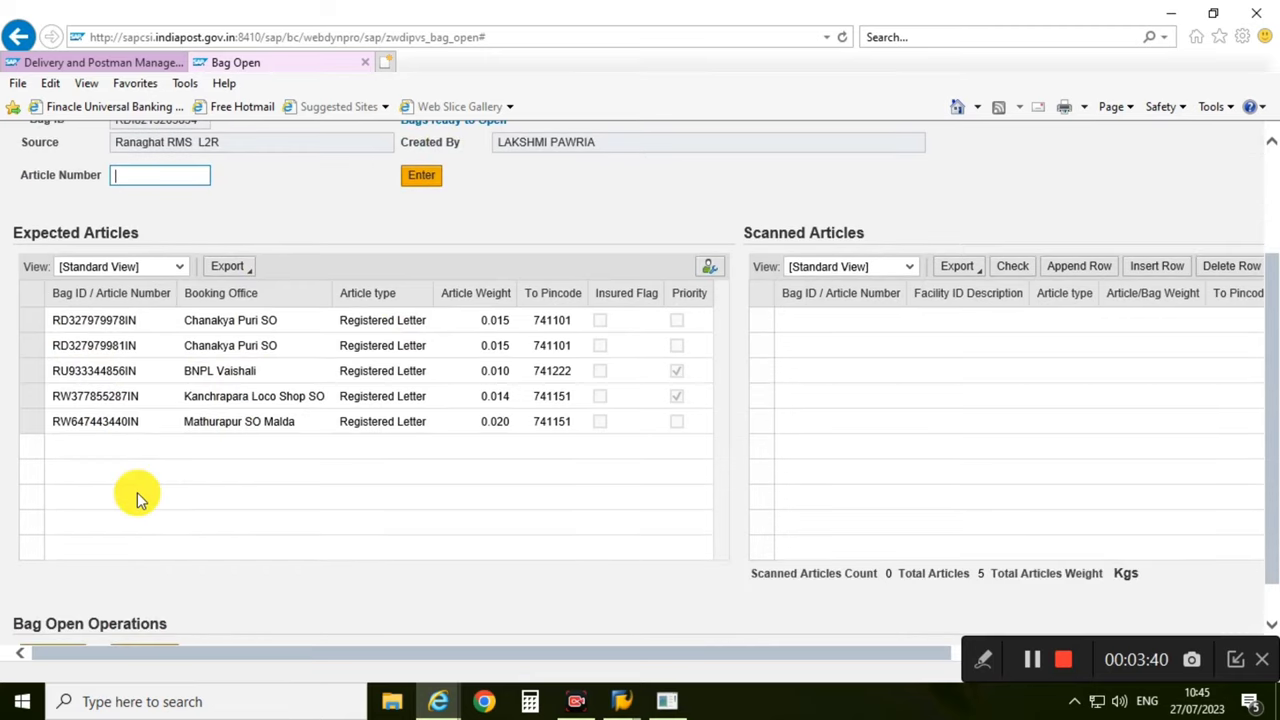
scroll(137, 492, "down", 1)
scroll(137, 492, "up", 2)
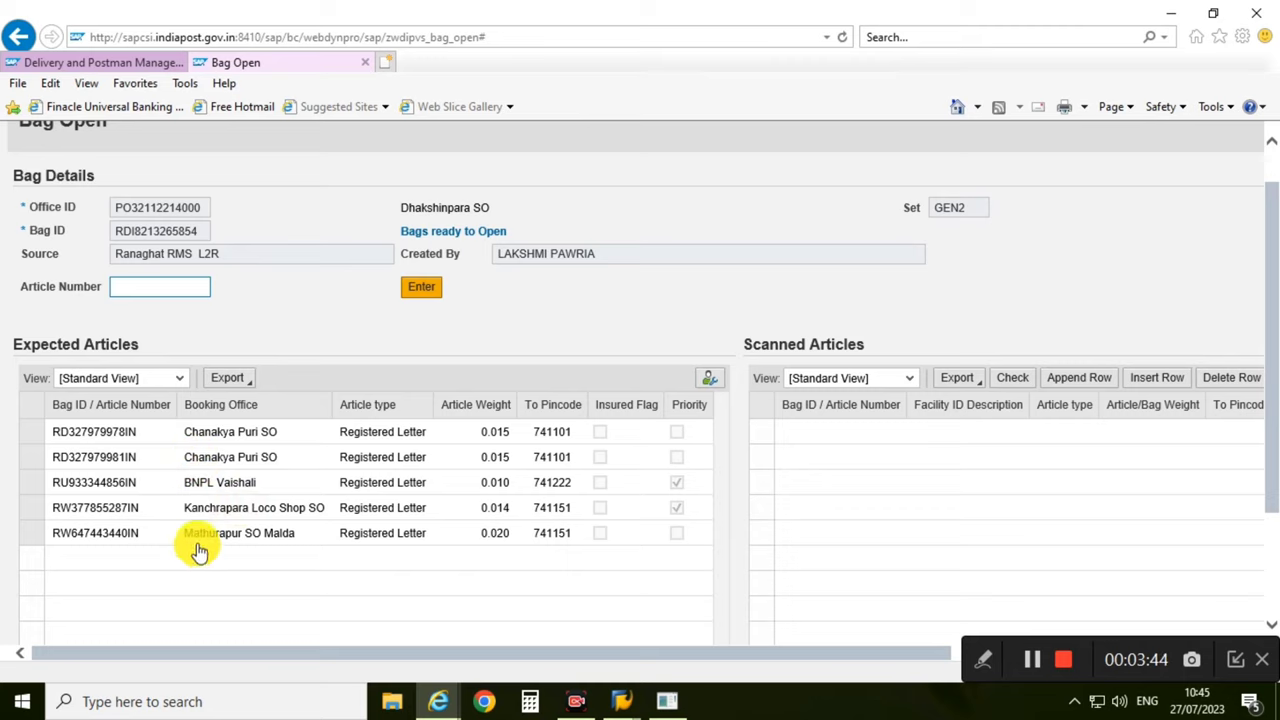
left_click(232, 435)
scroll(382, 536, "down", 2)
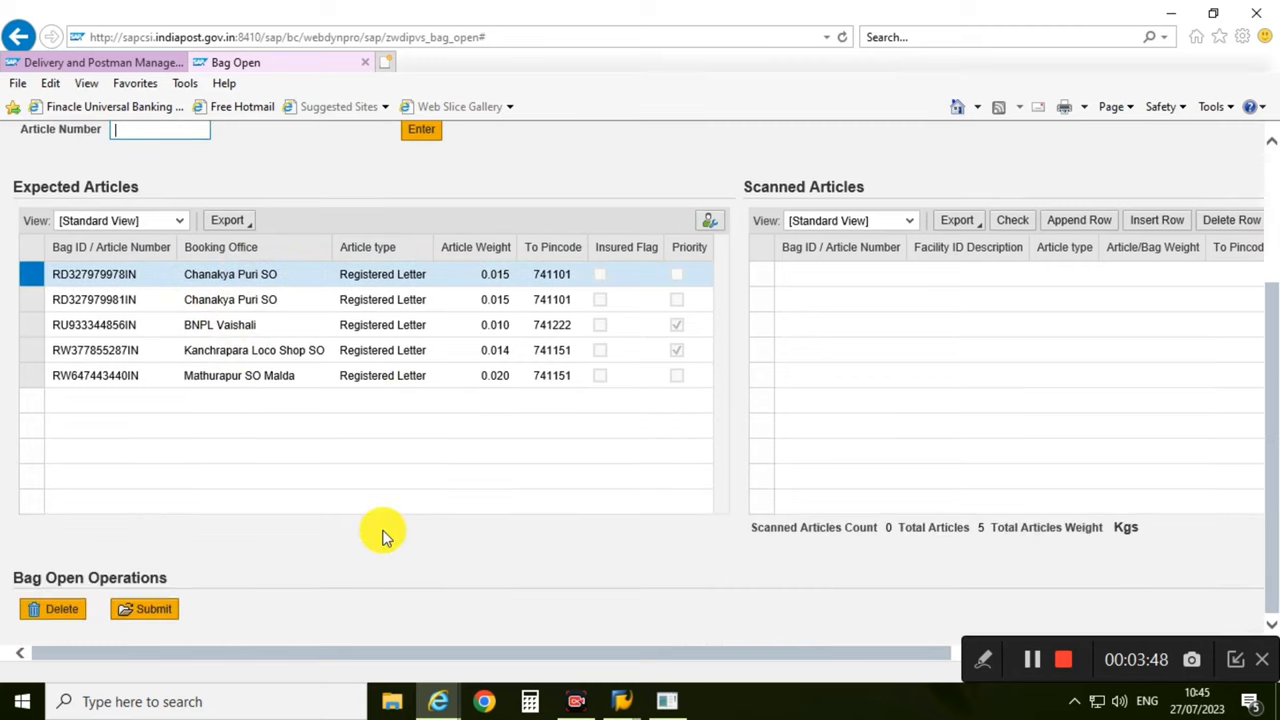
scroll(387, 536, "up", 2)
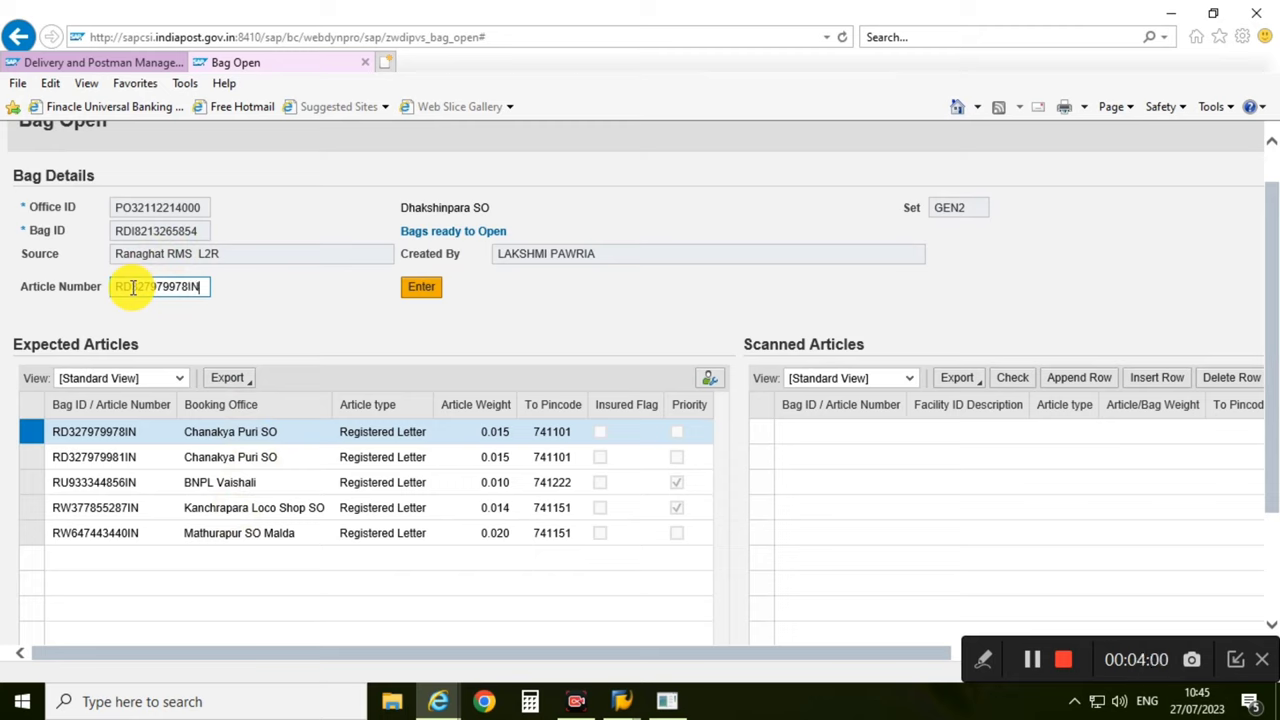
left_click(425, 292)
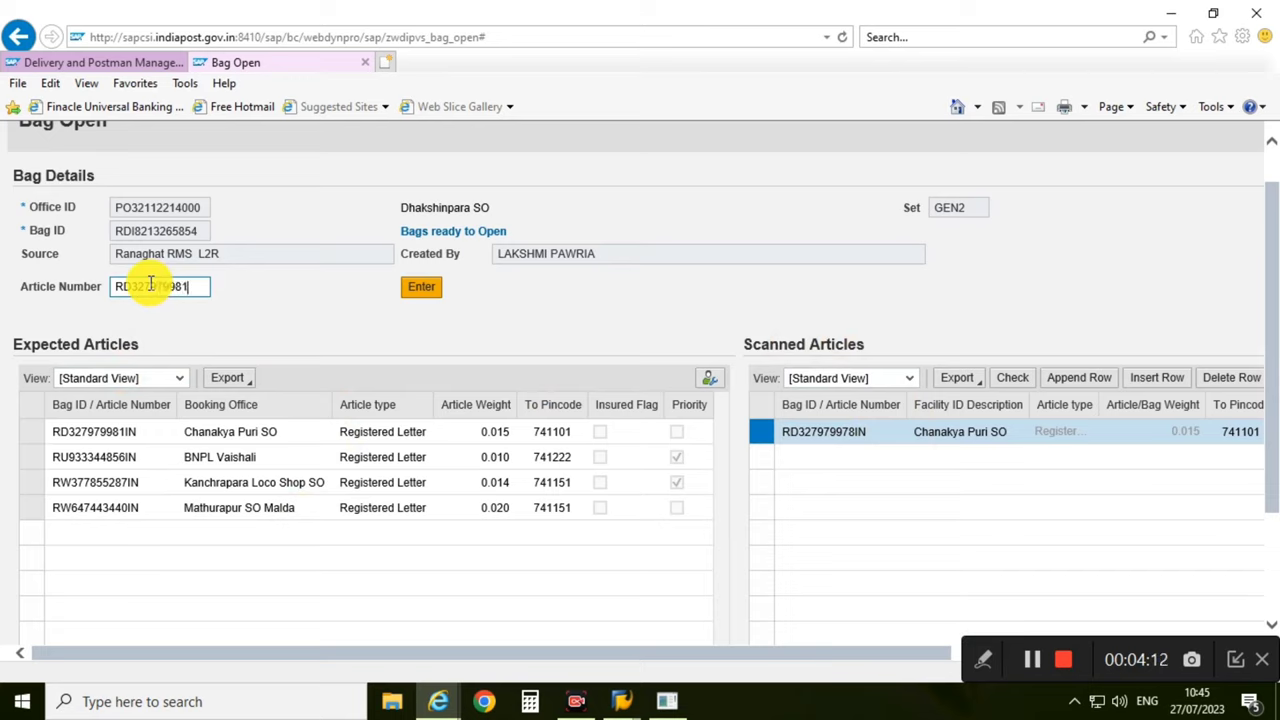
- Scan RD327979981IN, RU933344856IN, RW377855287IN and RW647443440IN, then submit the bag
left_click(423, 289)
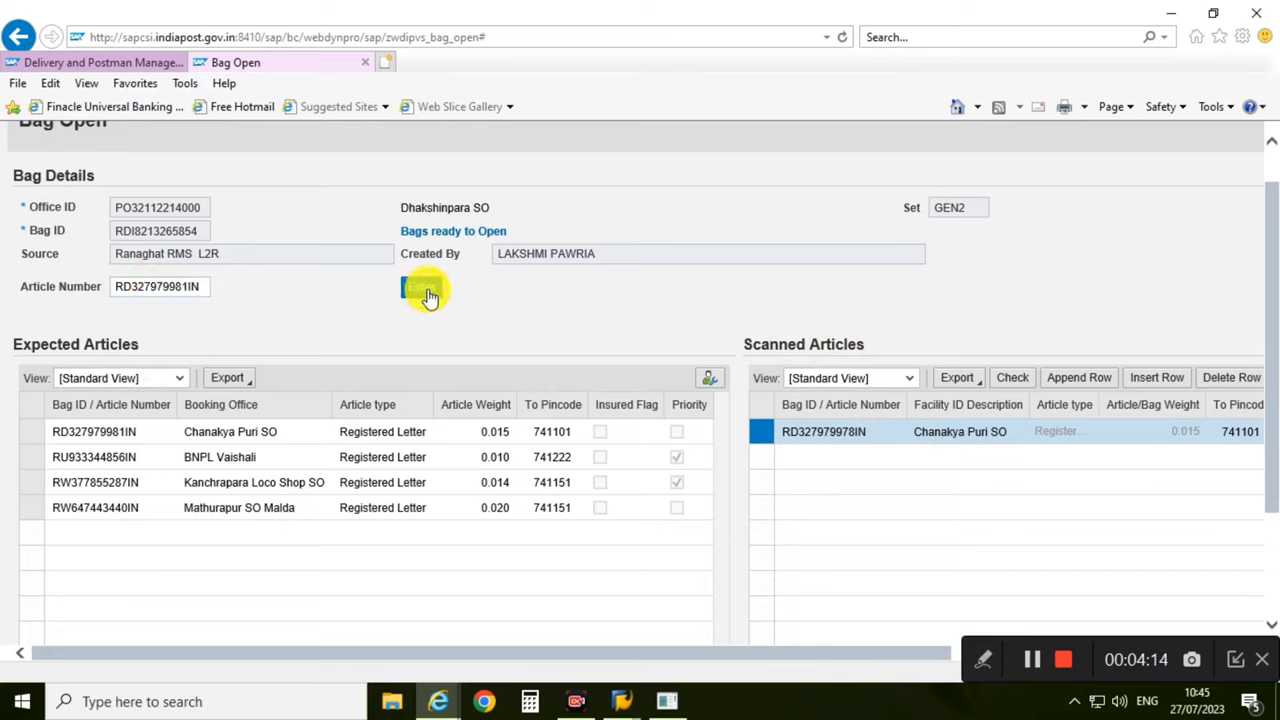
type("RU933344856IN")
key("Return")
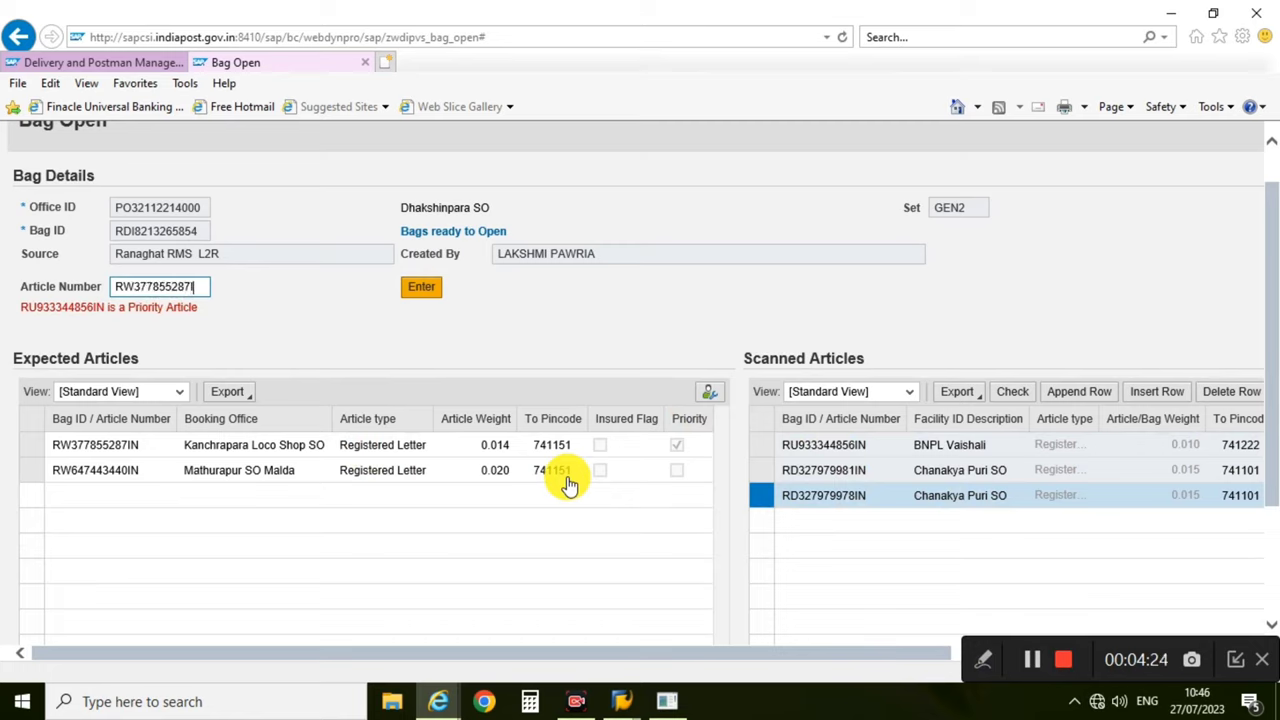
left_click(421, 290)
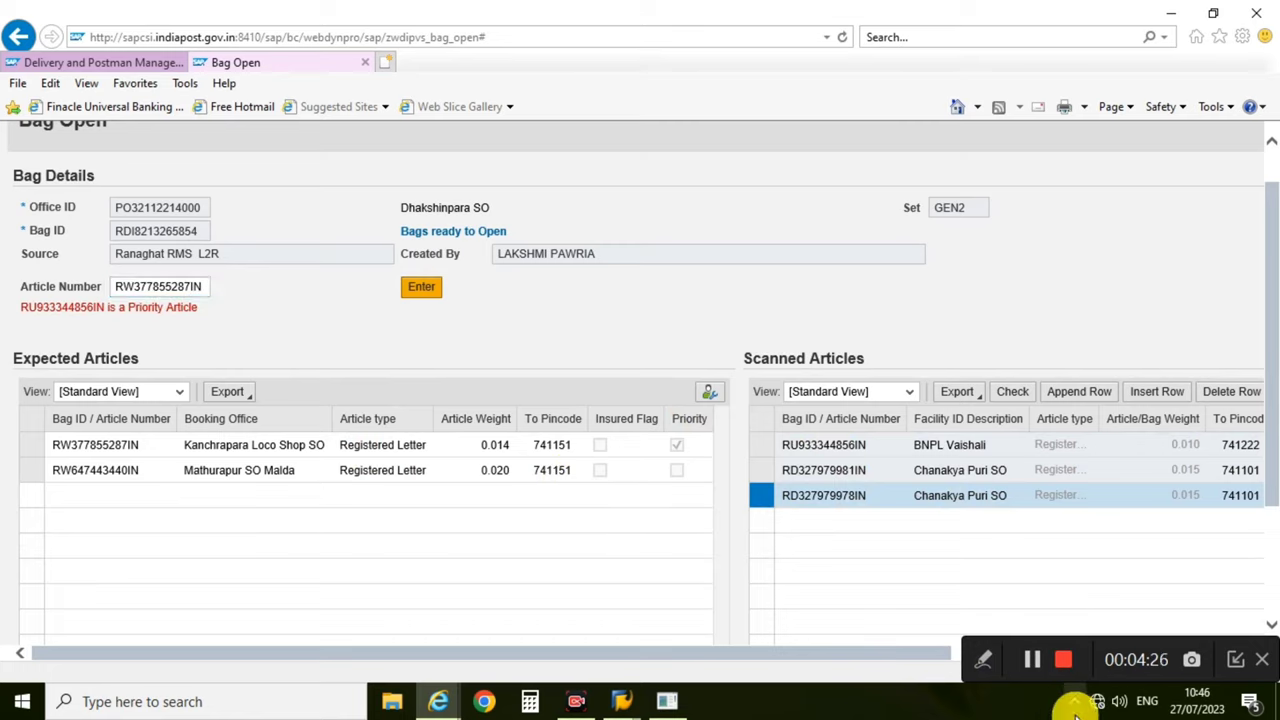
type("RW647443440IN")
left_click(412, 288)
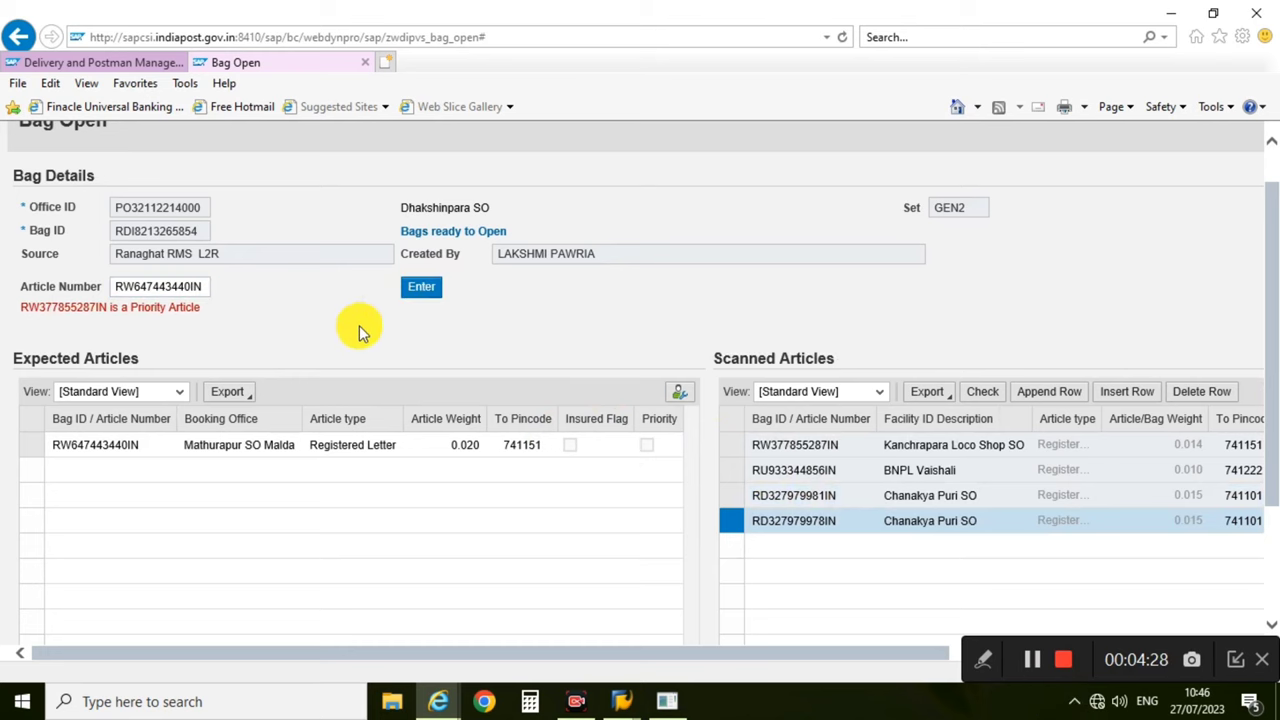
scroll(486, 394, "down", 3)
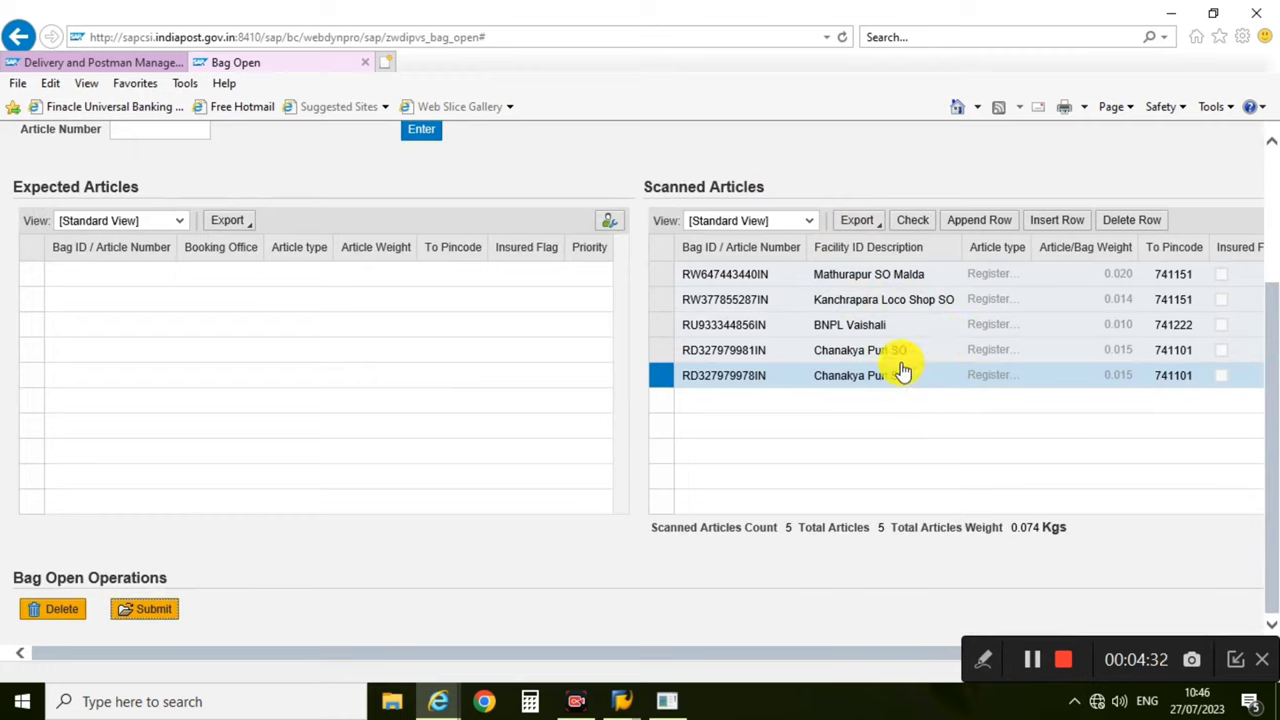
left_click(168, 614)
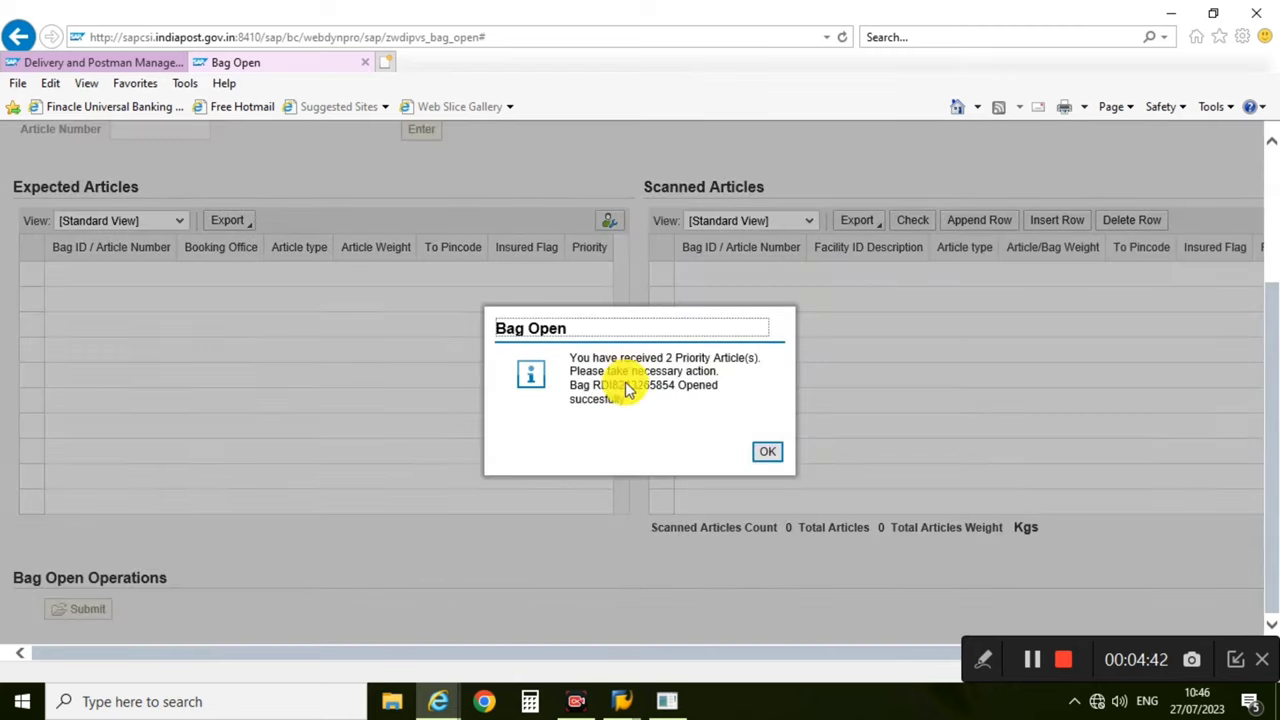
left_click(767, 455)
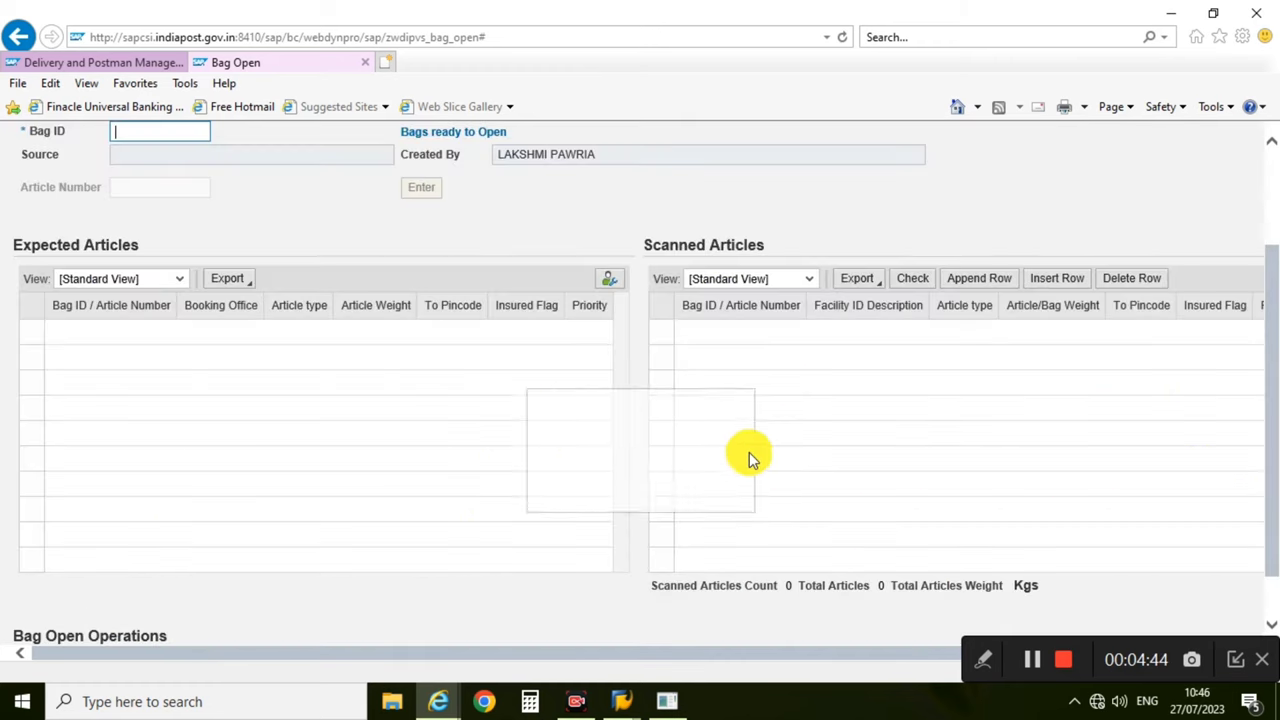
scroll(397, 494, "up", 3)
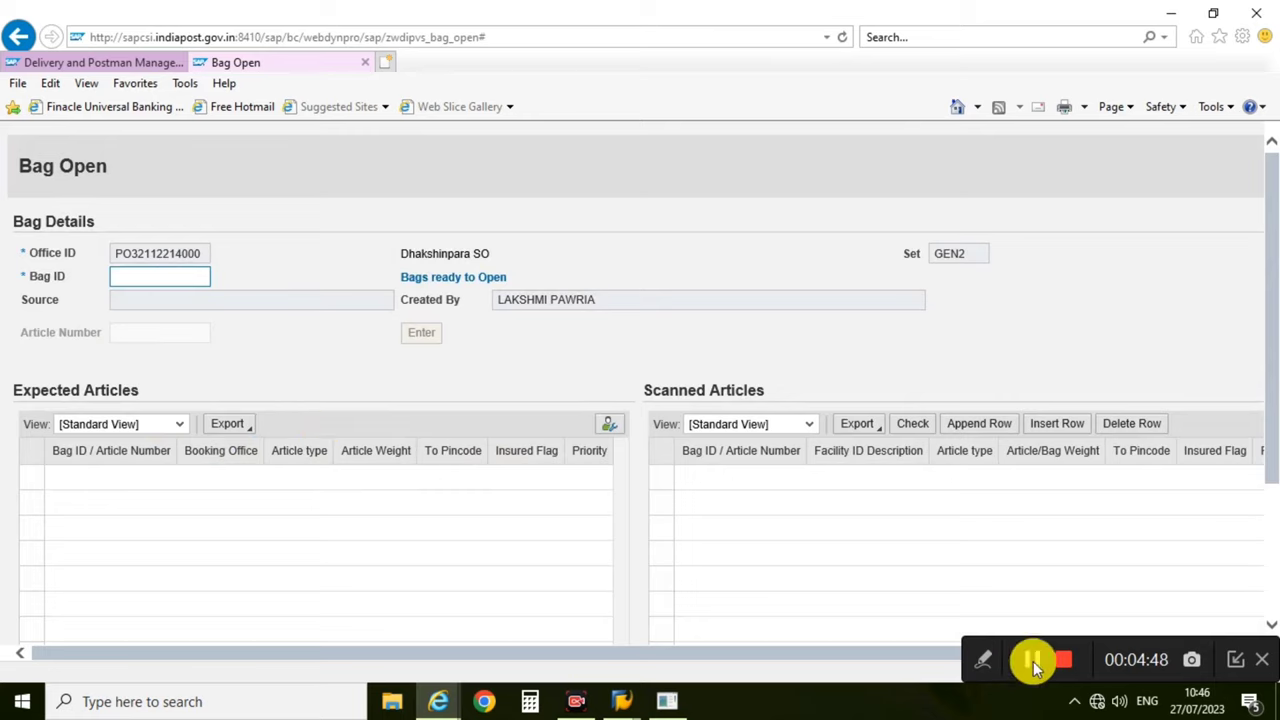
type("CDI8213162784")
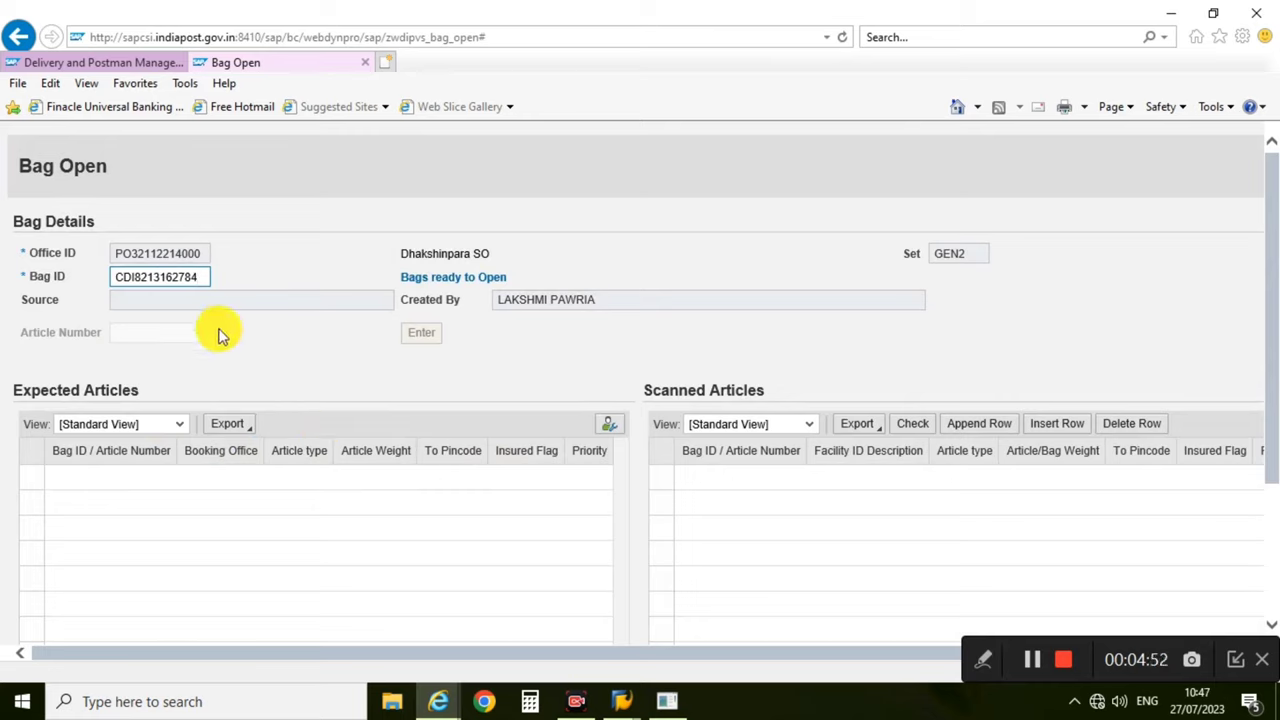
key("Return")
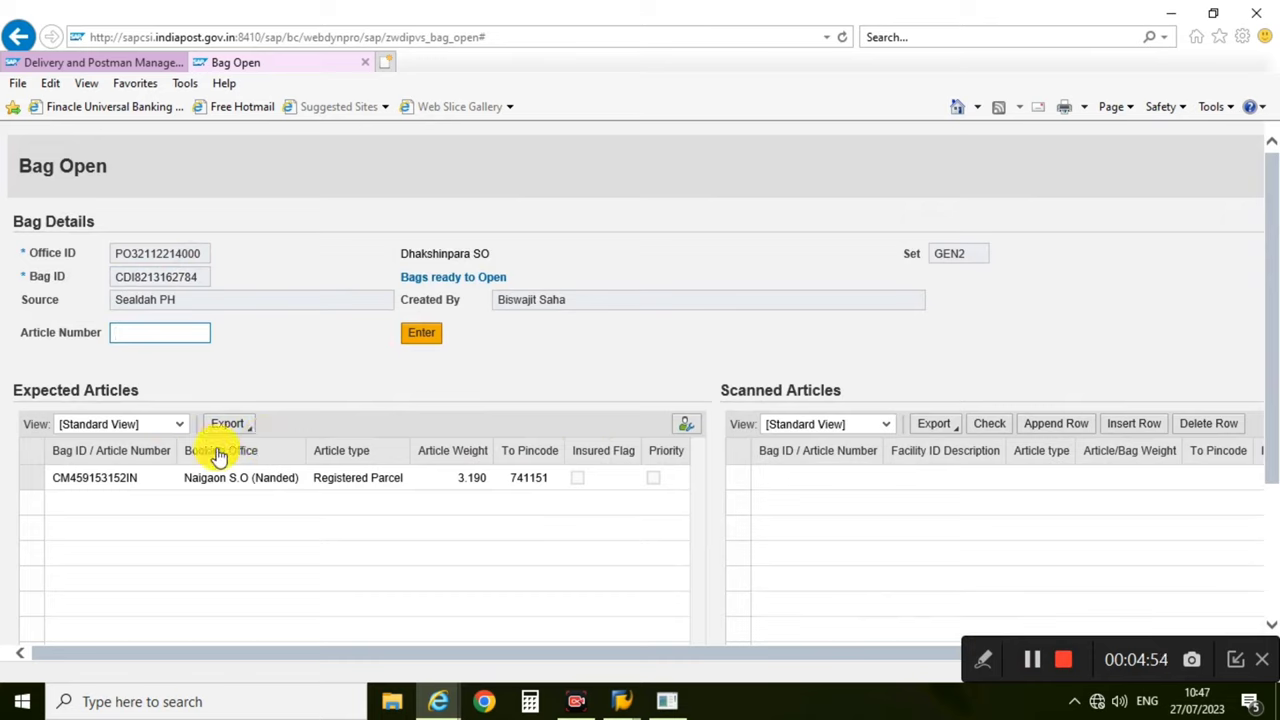
type("C")
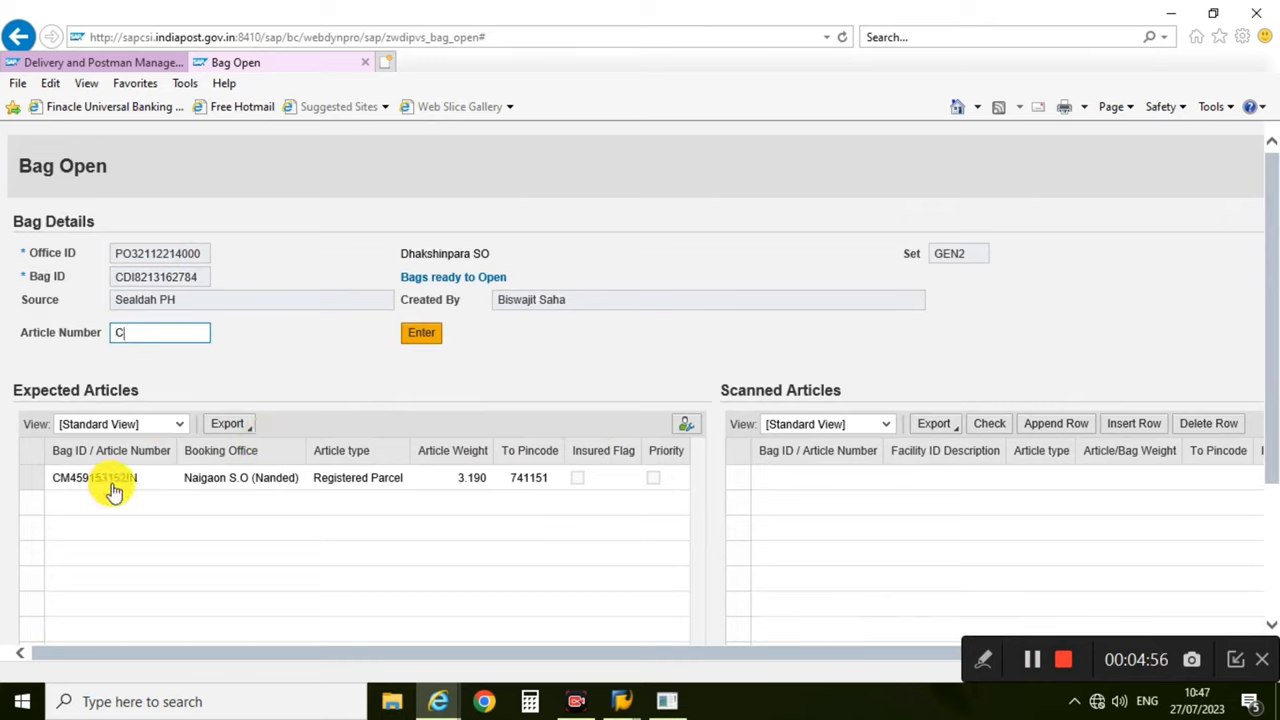
type("M45915")
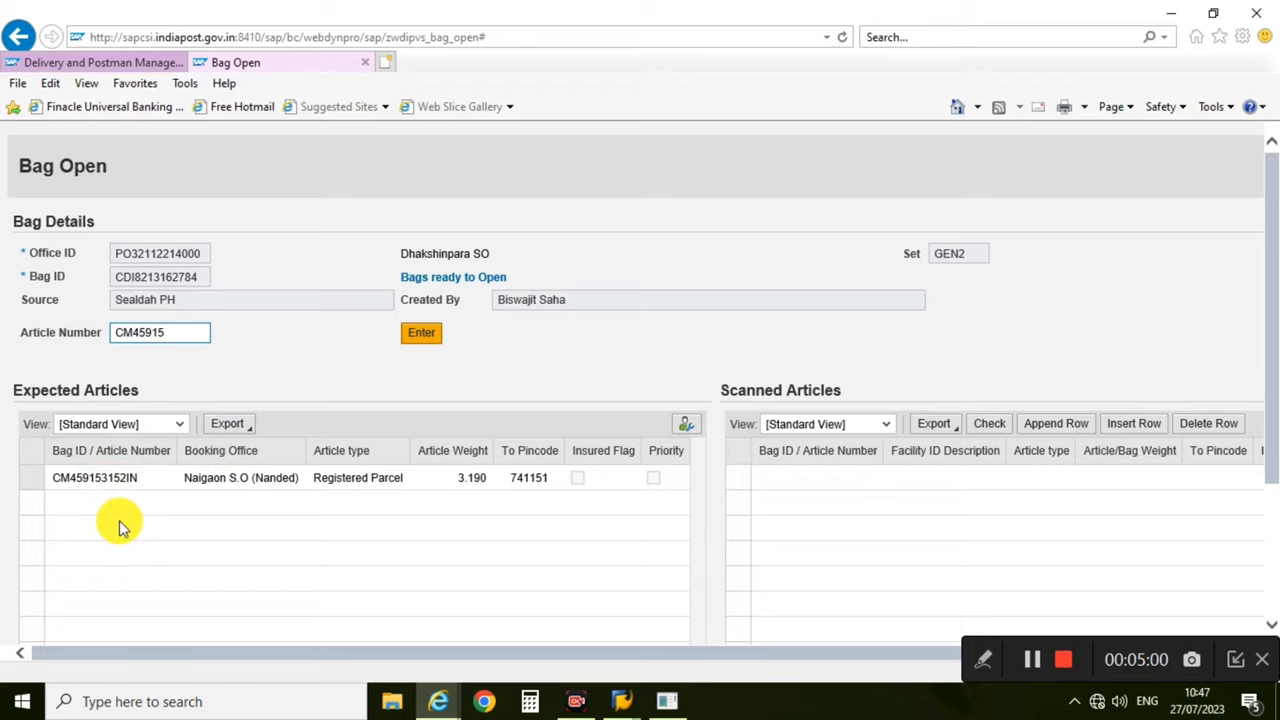
type("3152IN")
left_click(421, 332)
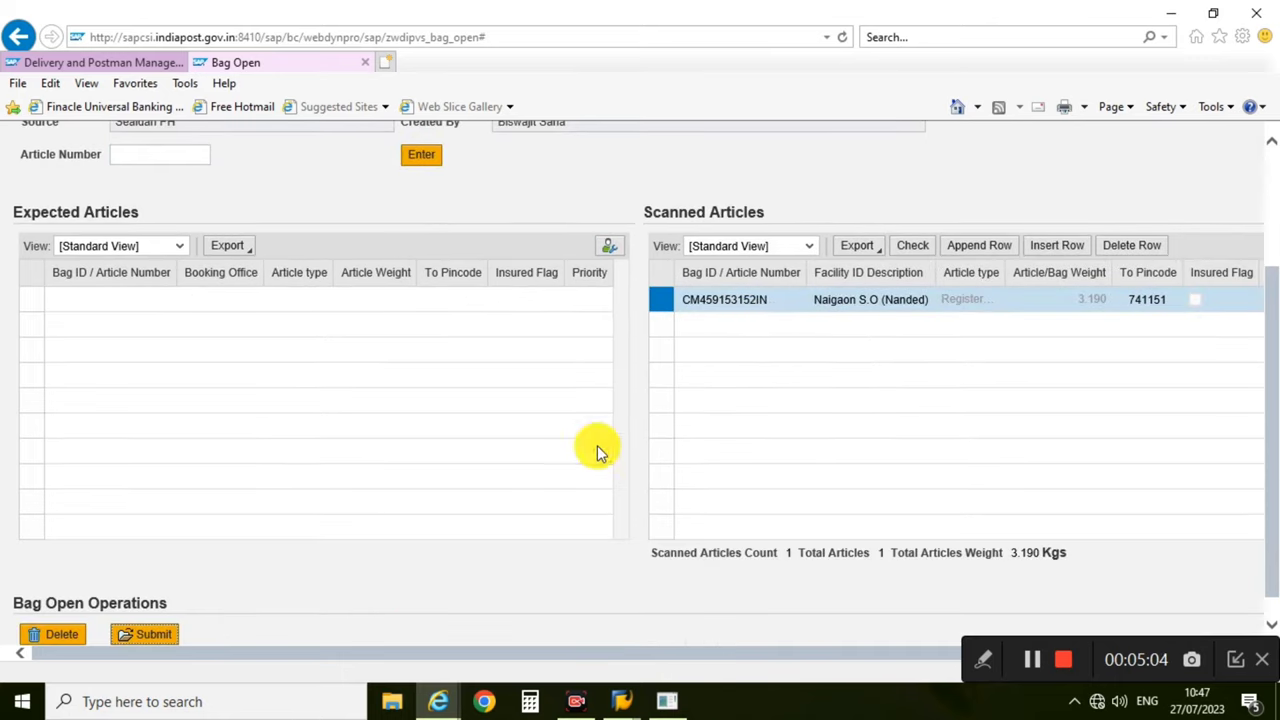
left_click(147, 612)
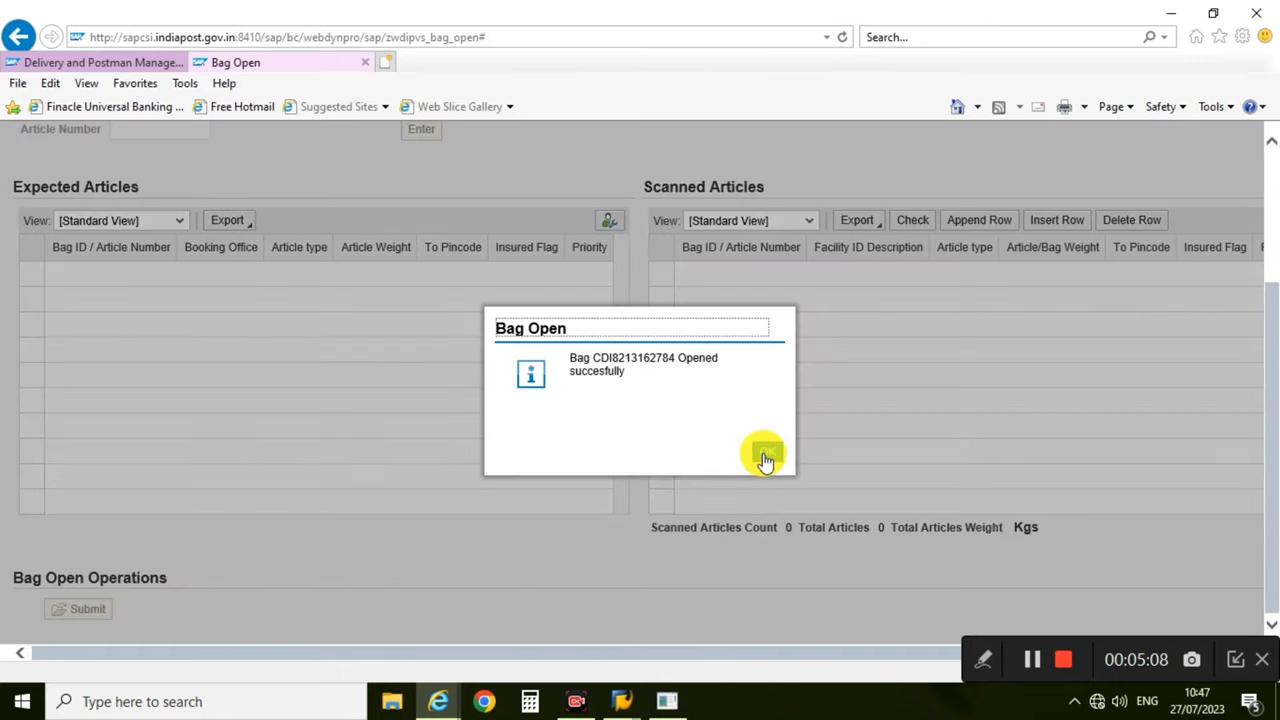
left_click(765, 456)
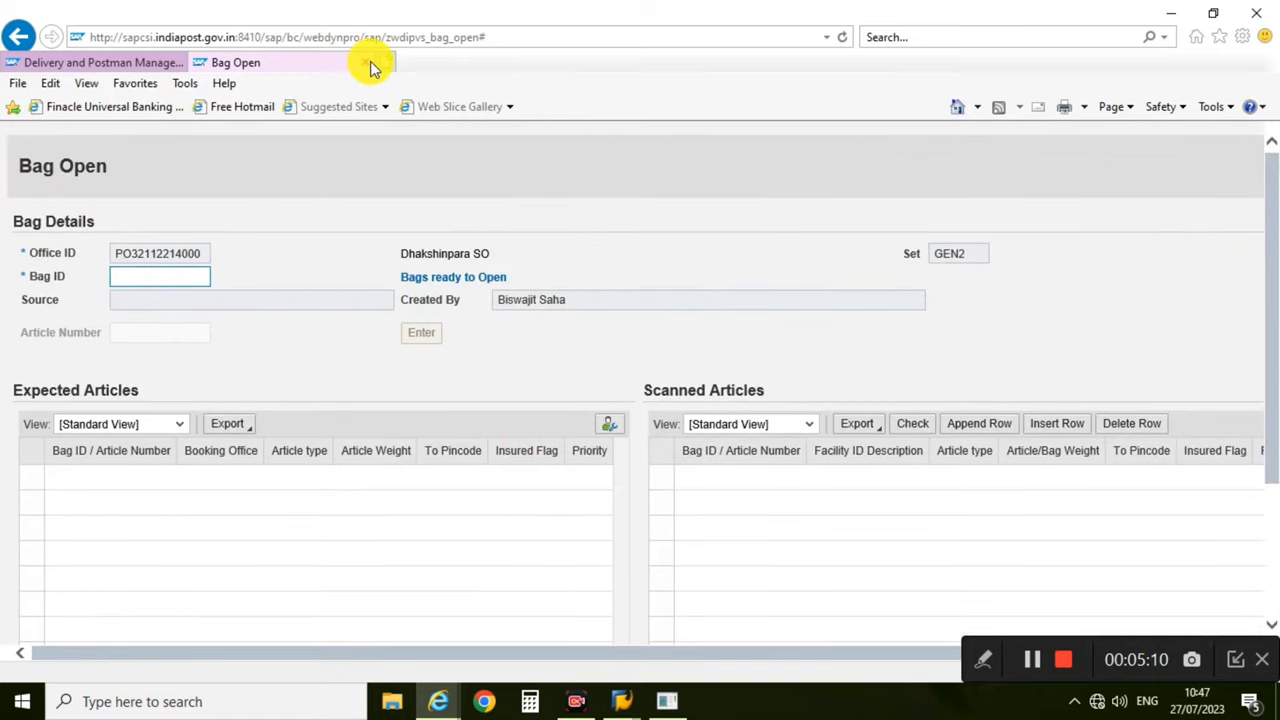
- Close the Bag Open page and return to the DPMS main menu
left_click(367, 63)
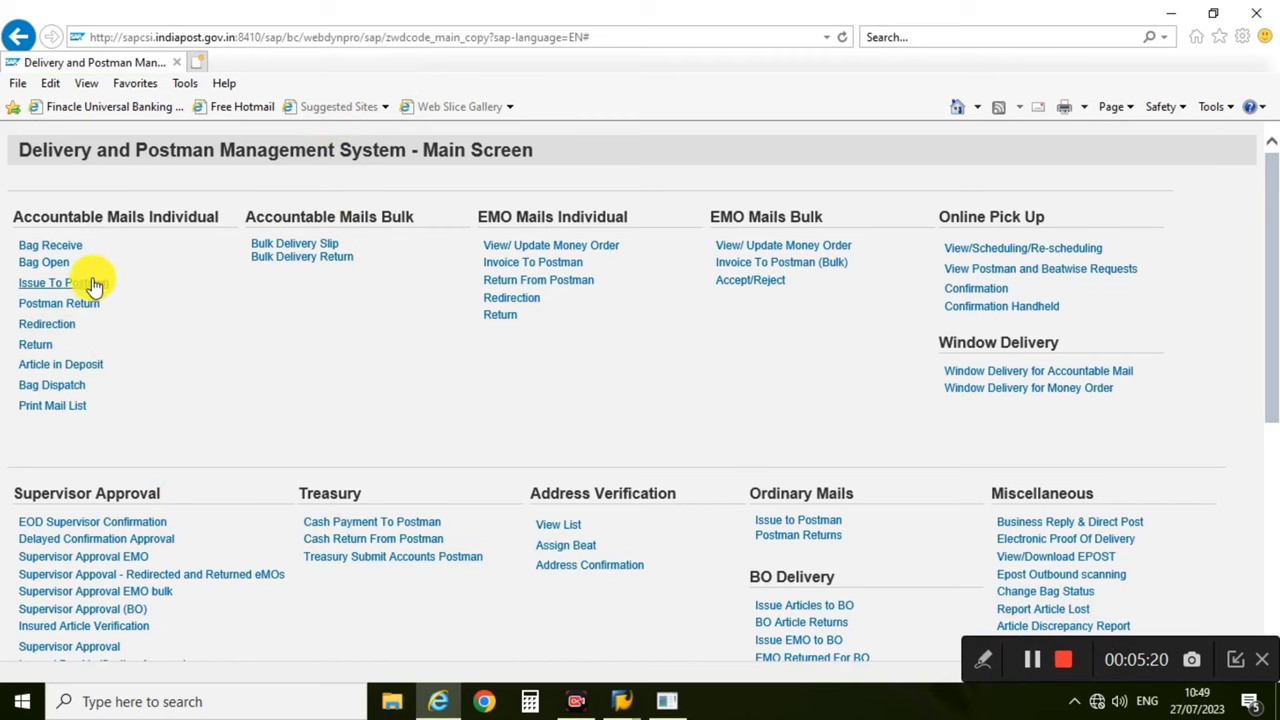
scroll(206, 351, "down", 3)
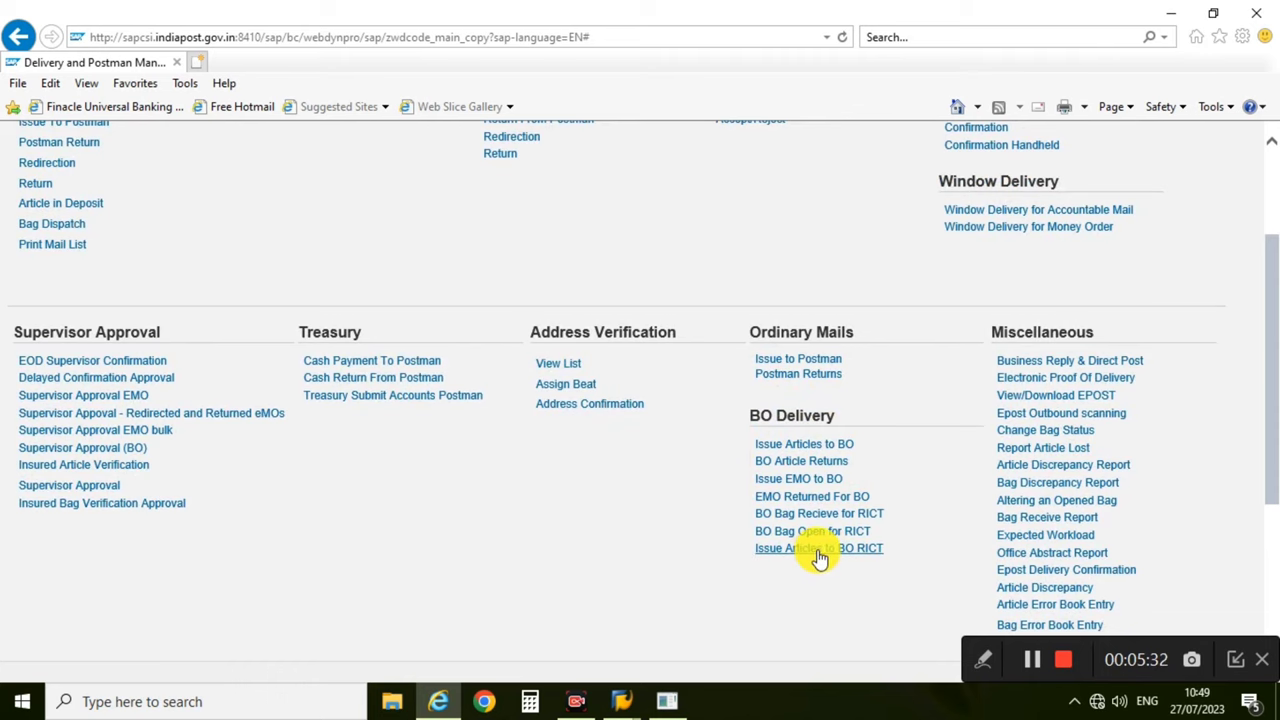
scroll(617, 577, "up", 3)
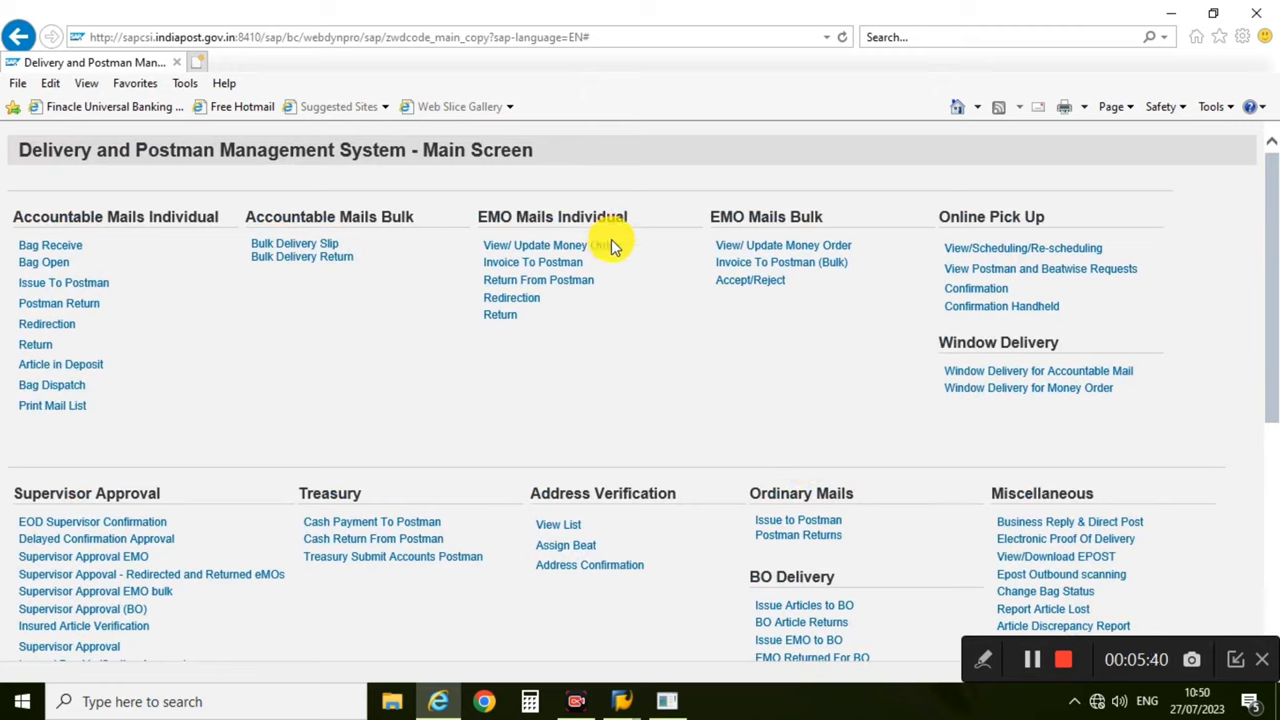
- Open View/Update Individual EMO and search EMOs received from 27.07.2023 to 27.07.2023
left_click(583, 257)
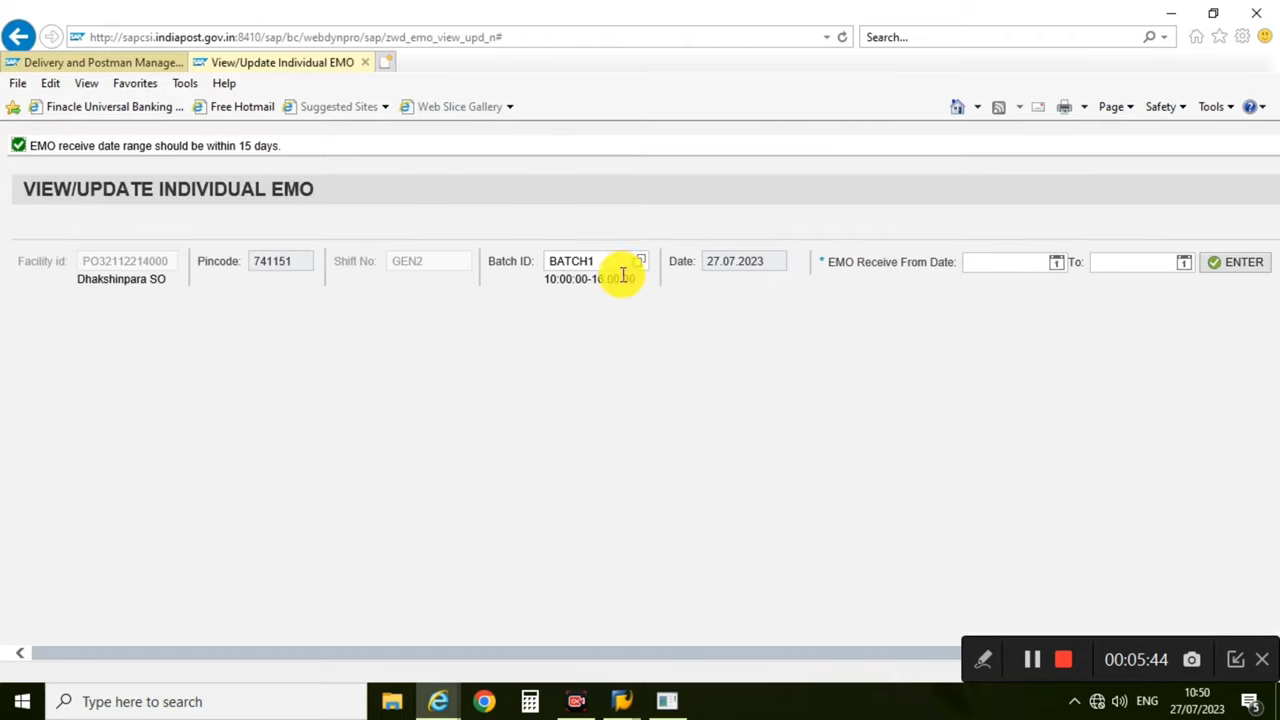
left_click(1057, 262)
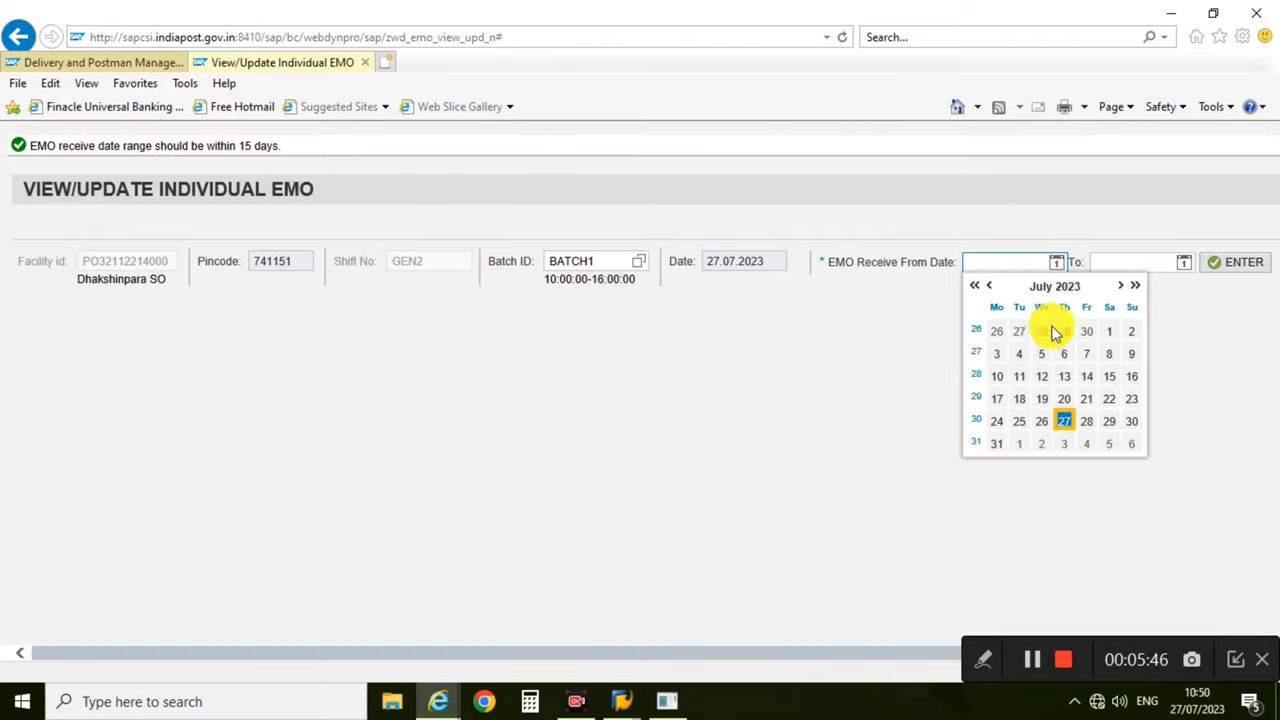
left_click(1068, 418)
left_click(1184, 262)
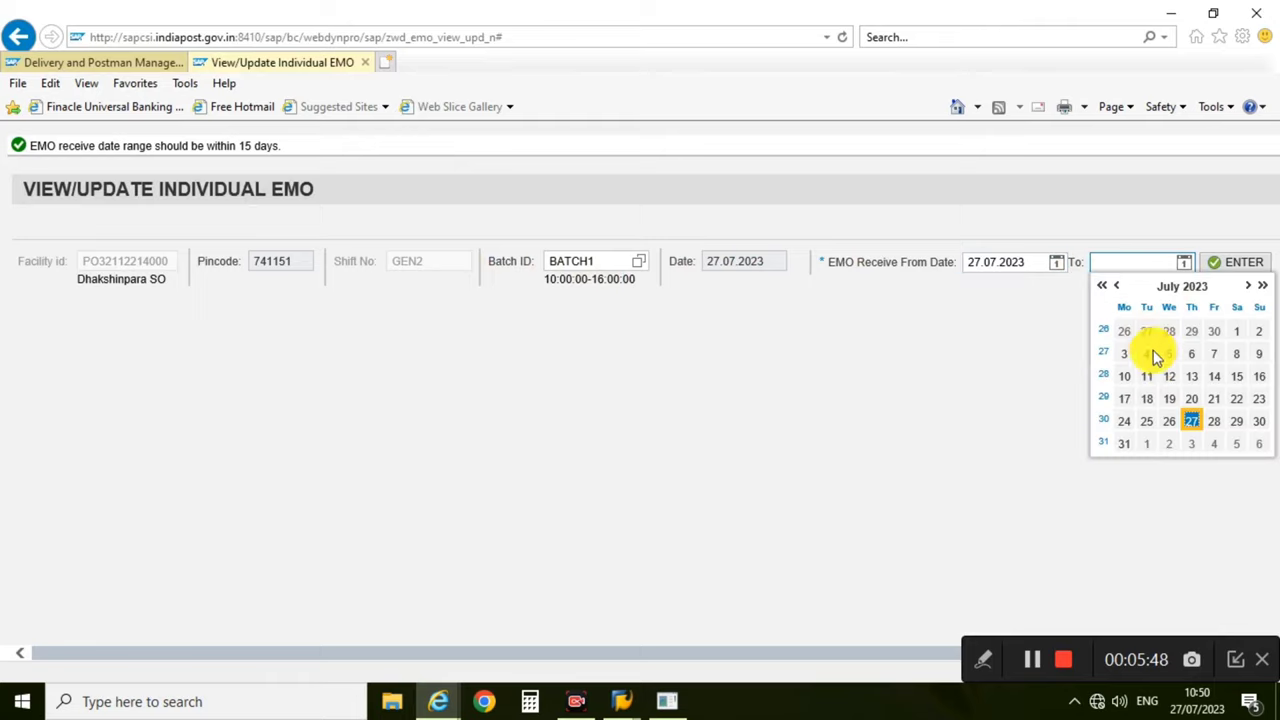
left_click(1190, 425)
left_click(1244, 263)
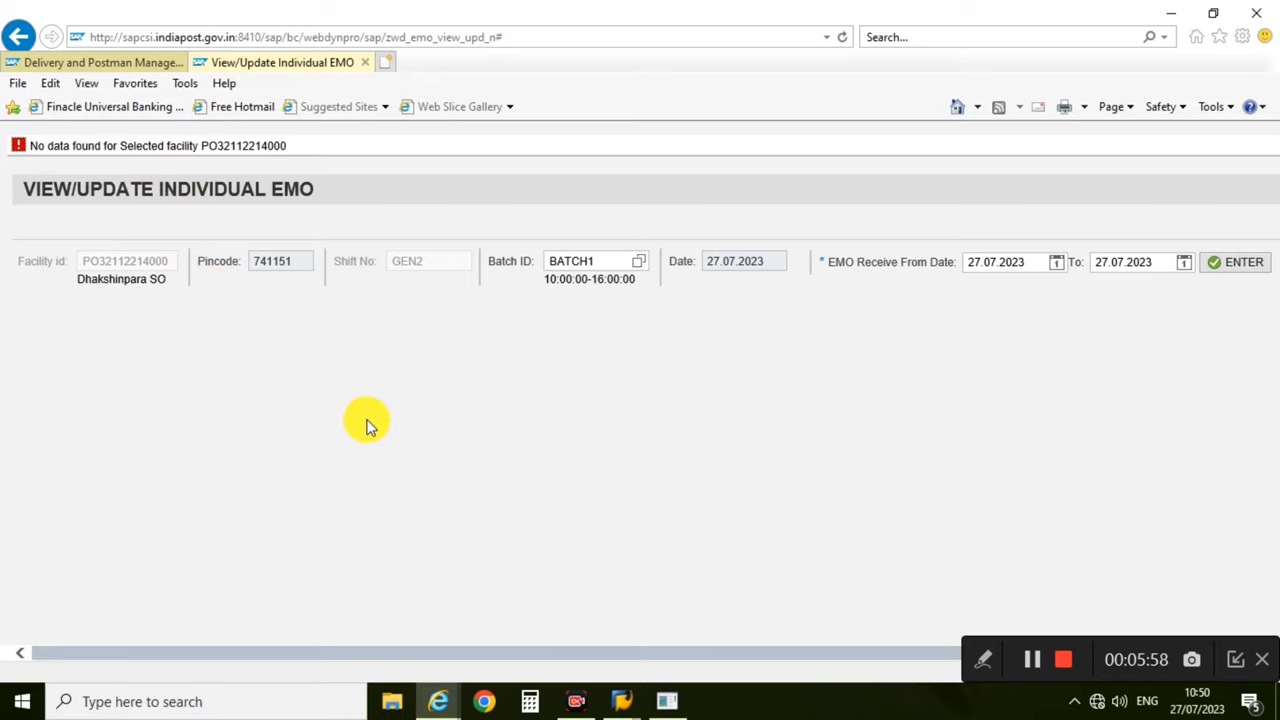
- Change the from date to 26.07.2023 and rerun the EMO search
left_click(1055, 263)
left_click(1041, 421)
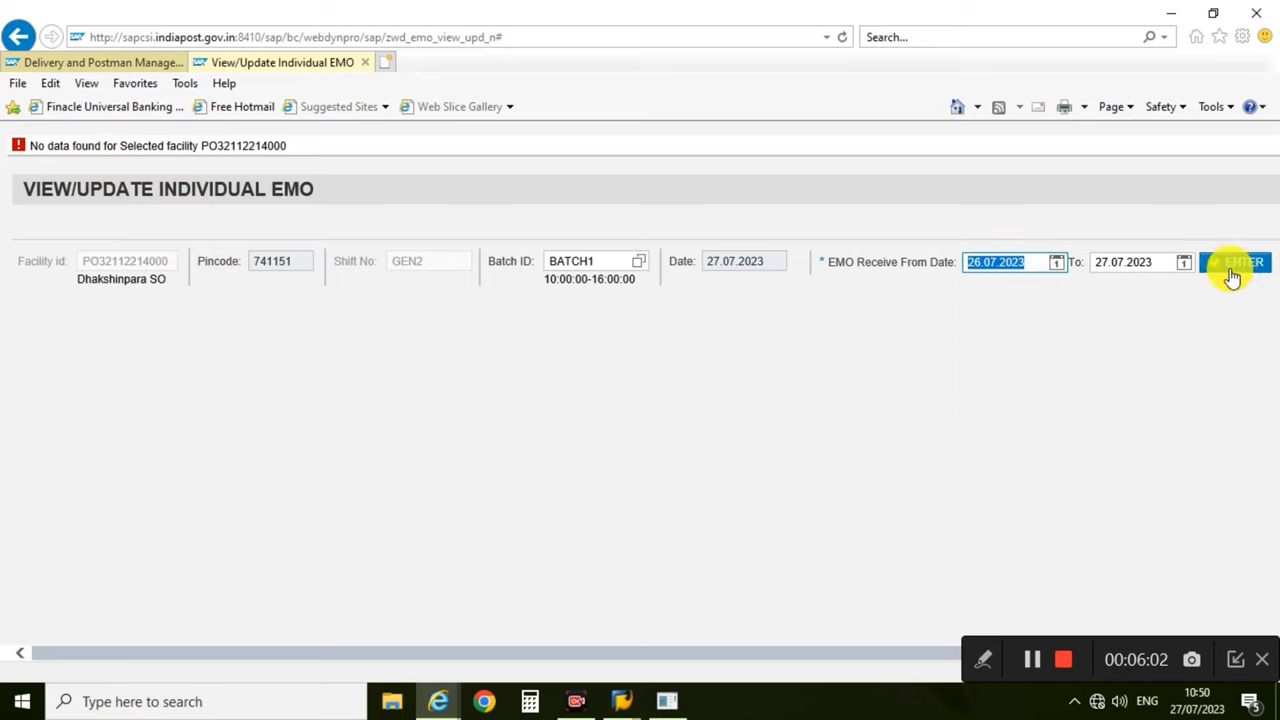
left_click(1238, 263)
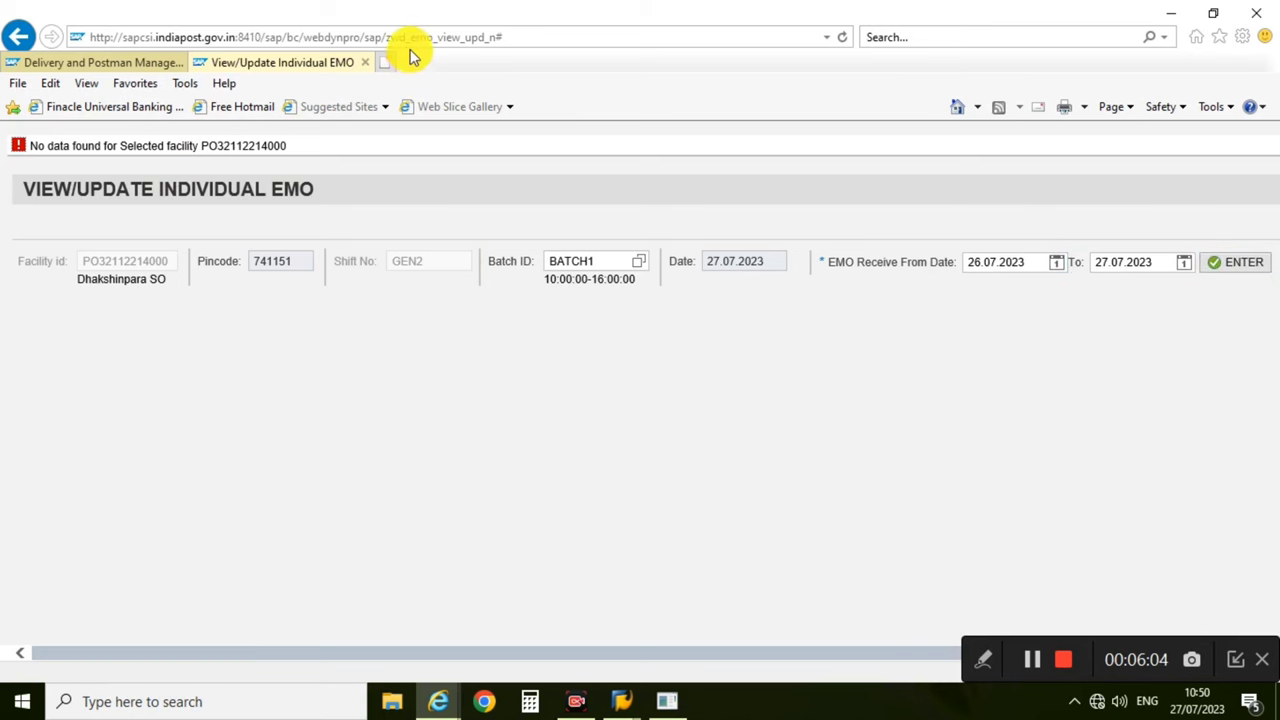
- Close the EMO view tab and open Issue Articles to BO for RICT under BO Delivery
left_click(364, 62)
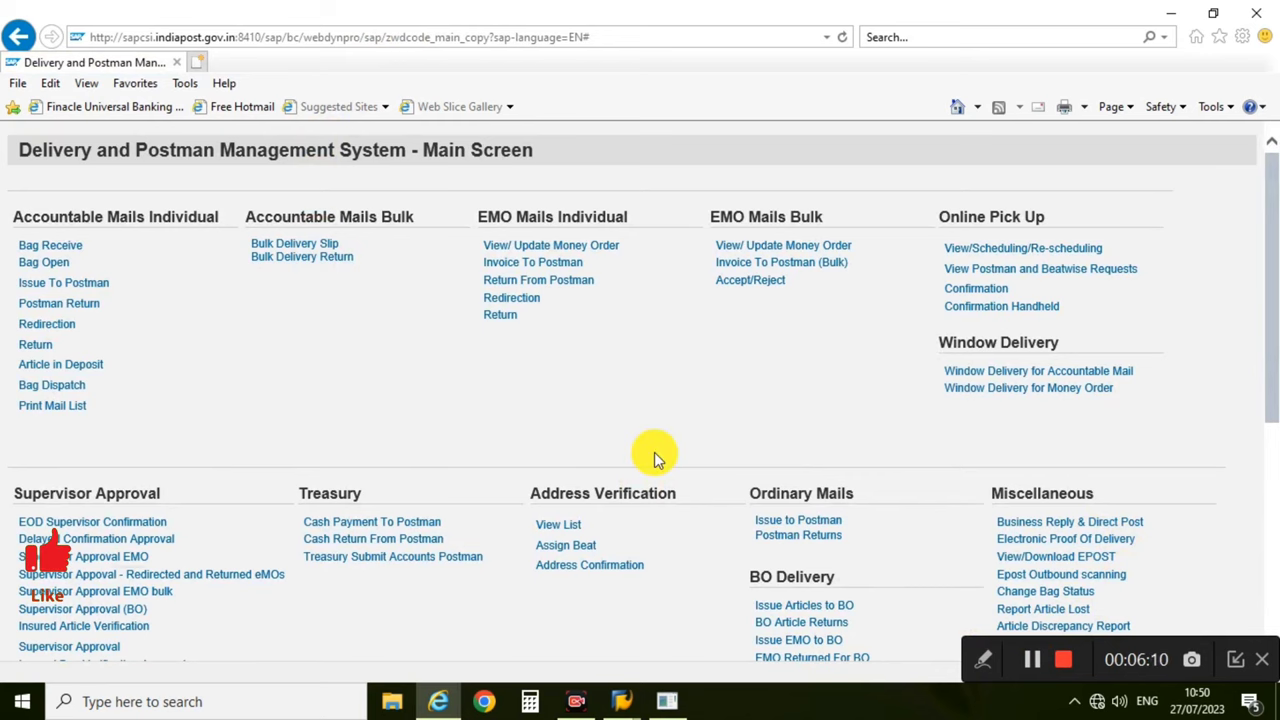
scroll(654, 448, "down", 1)
scroll(654, 452, "up", 1)
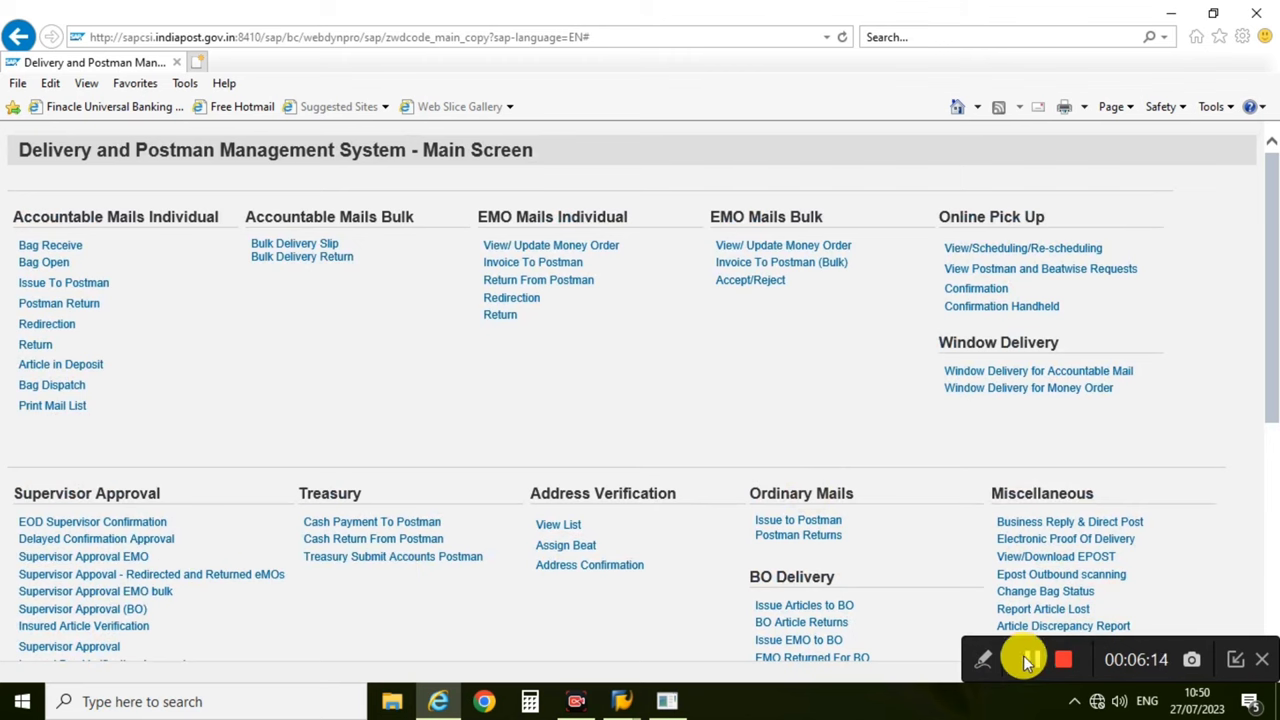
scroll(686, 403, "down", 3)
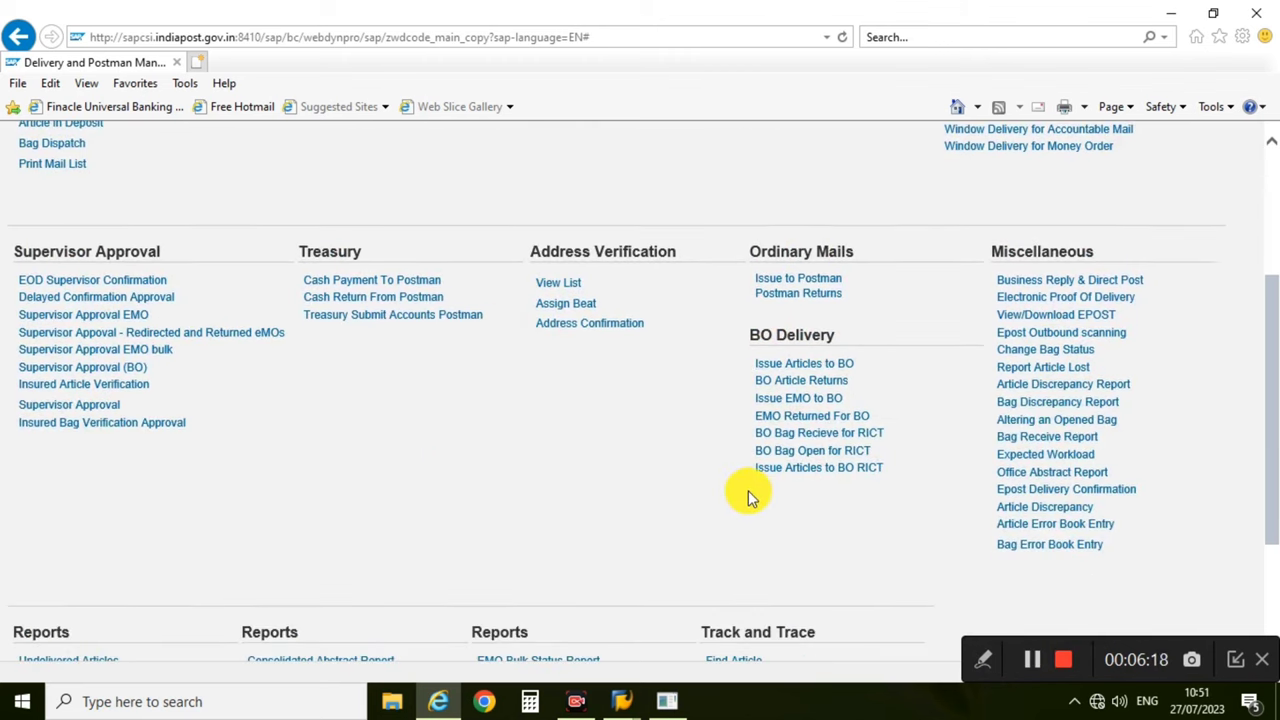
left_click(809, 469)
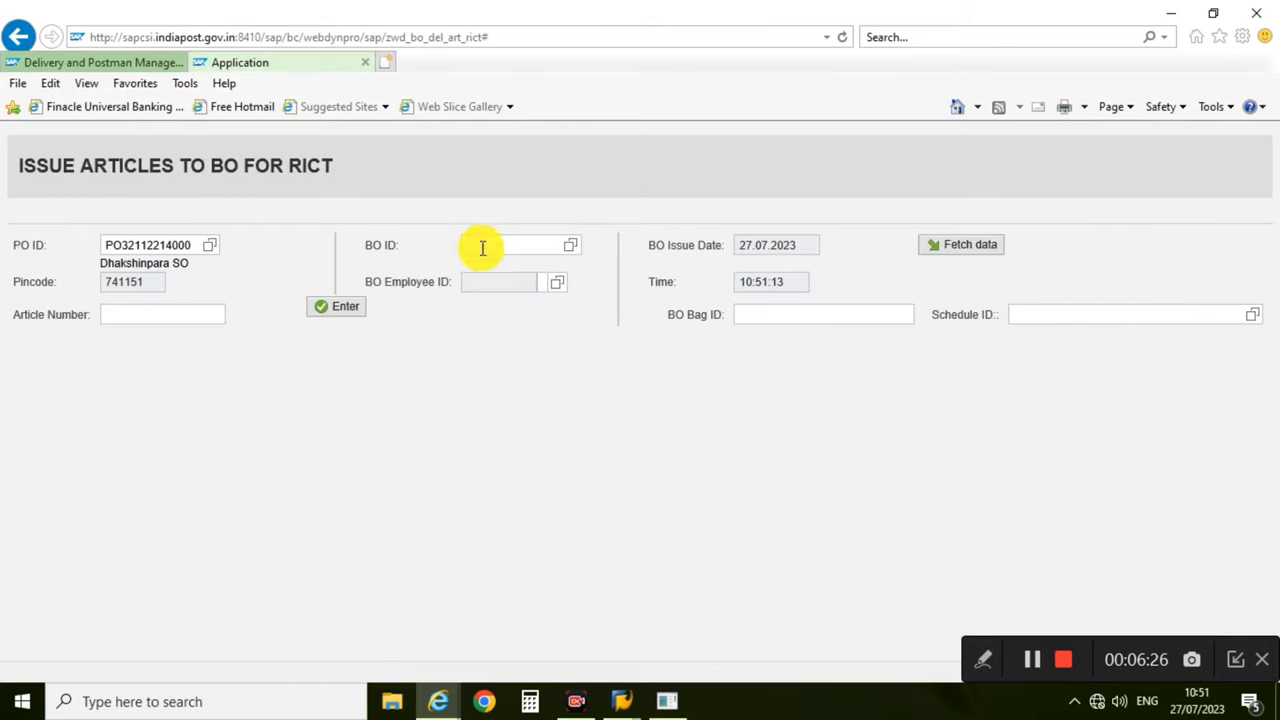
- Select Chapri BO as the branch office and its Branch Postmaster as the BO employee
left_click(572, 246)
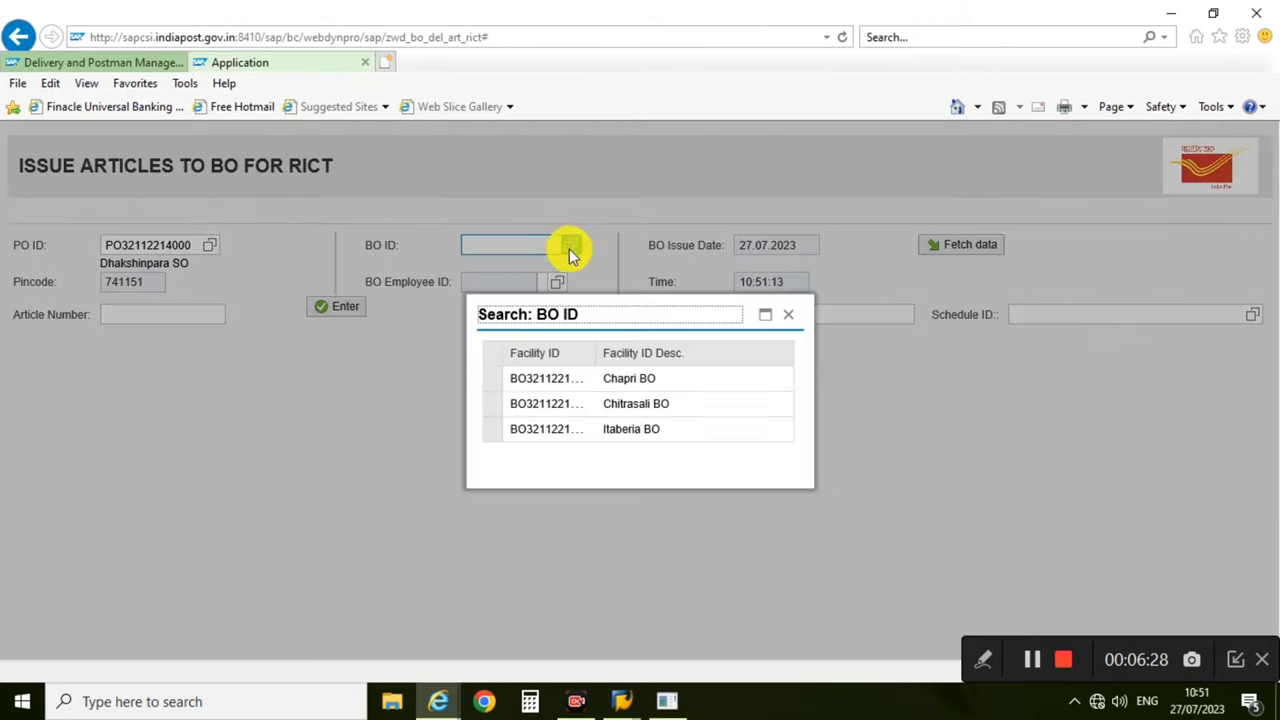
left_click(572, 381)
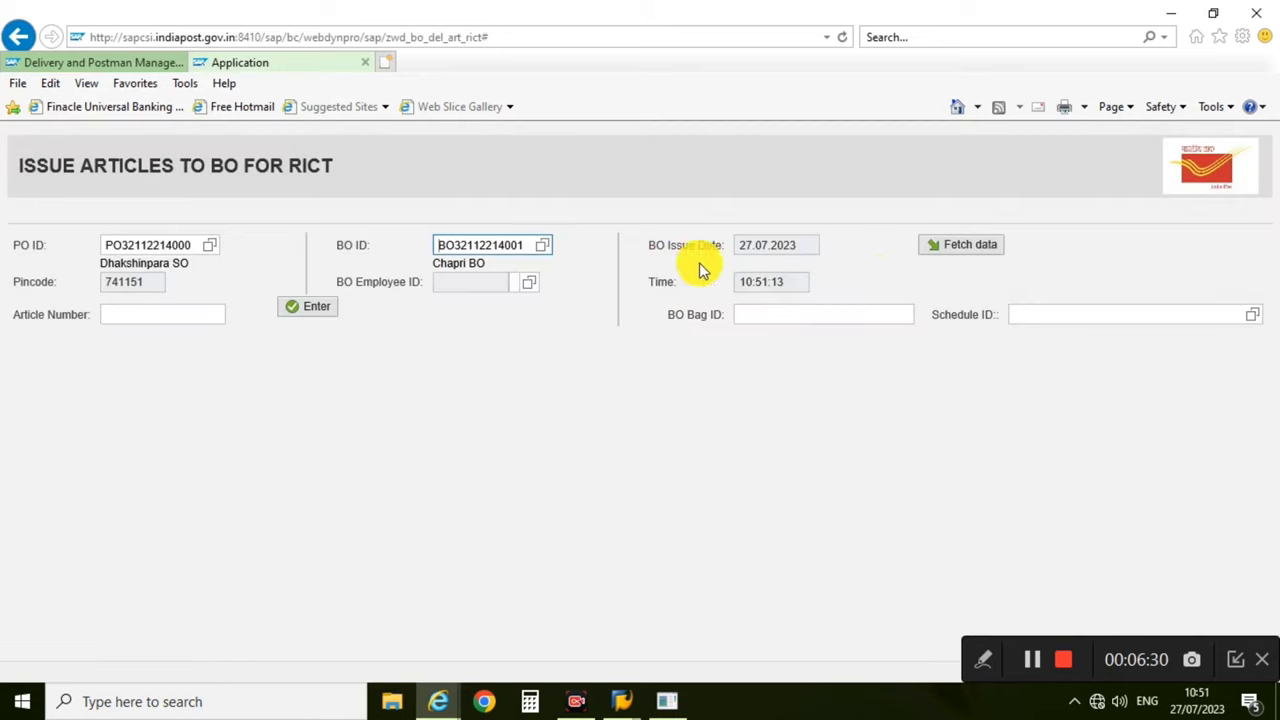
left_click(962, 255)
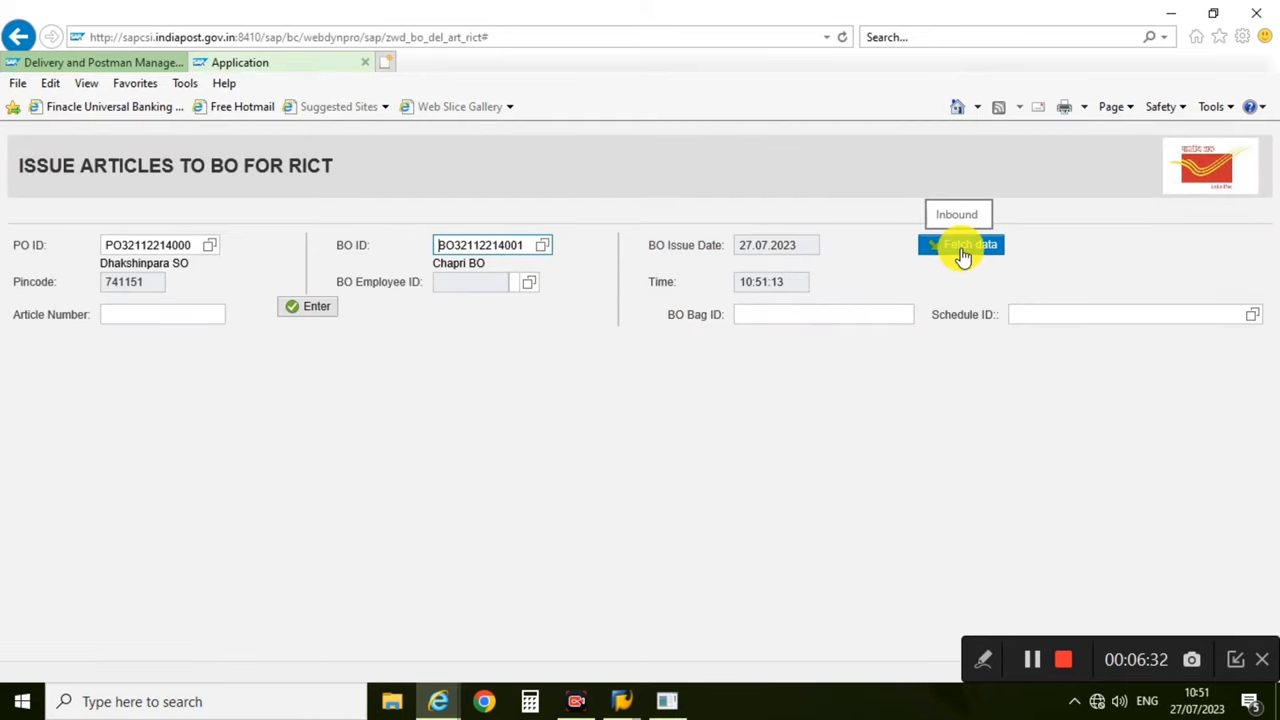
left_click(740, 428)
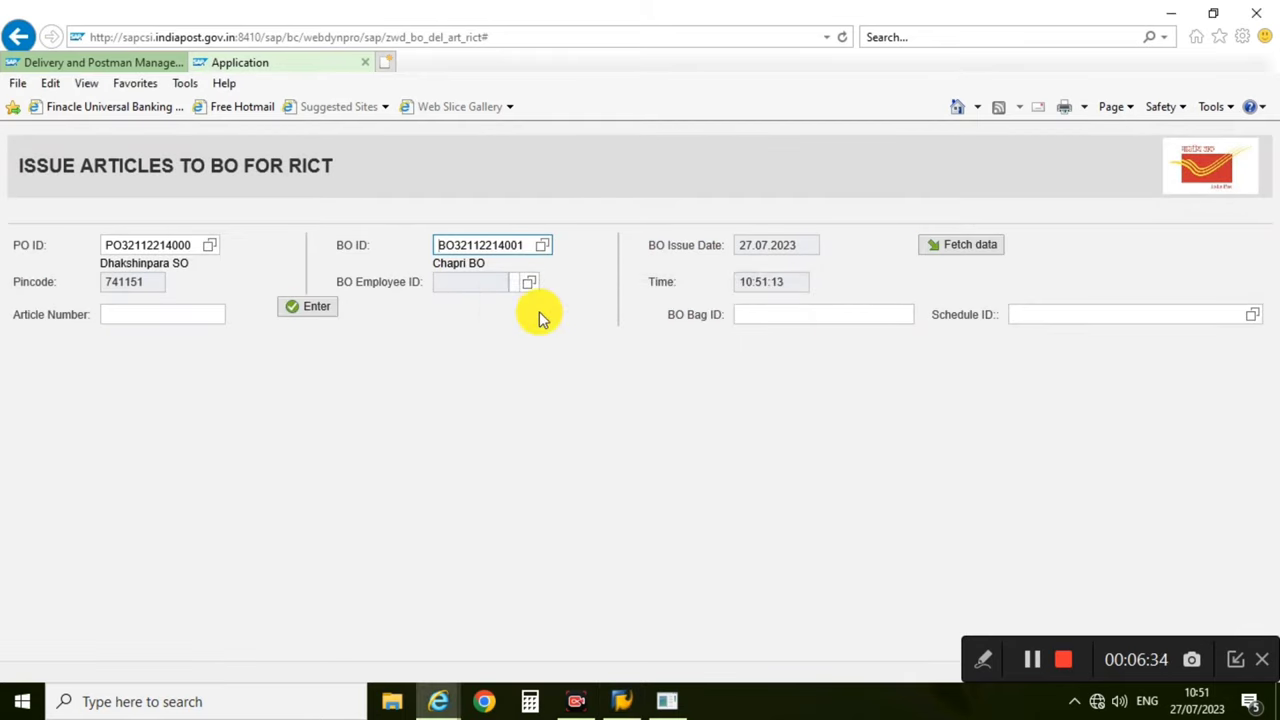
left_click(530, 285)
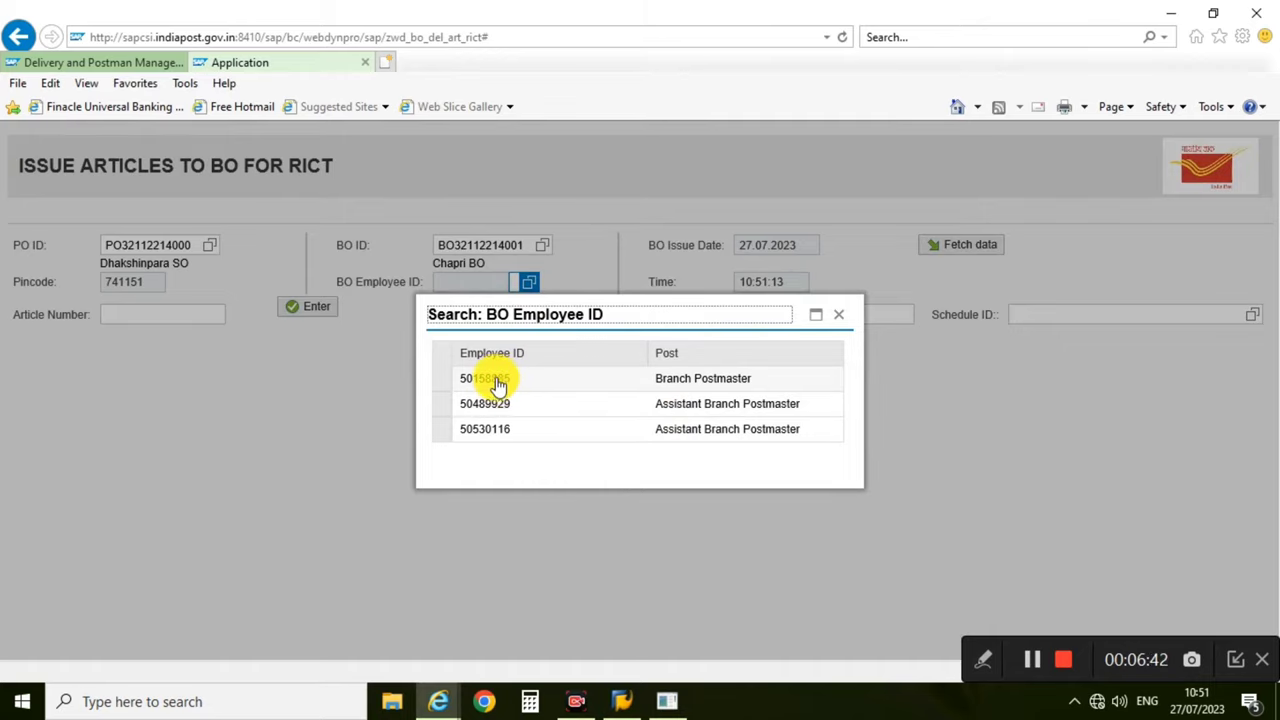
left_click(492, 378)
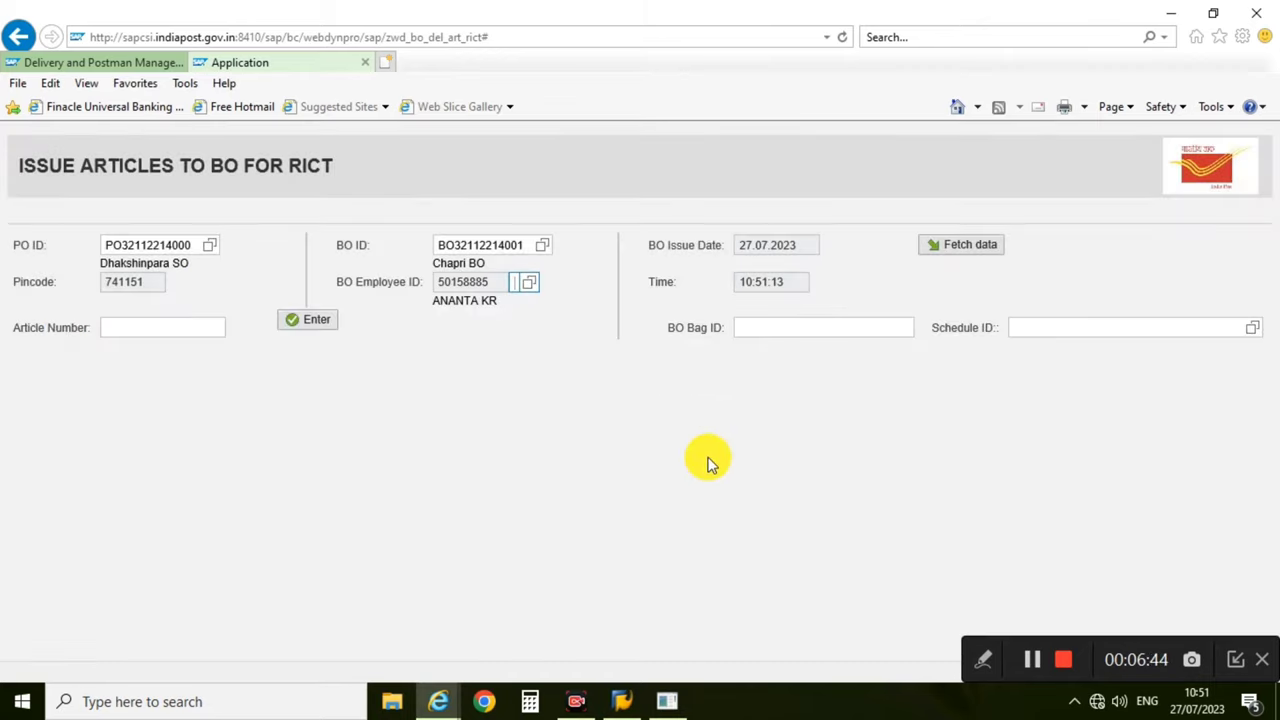
left_click(1253, 329)
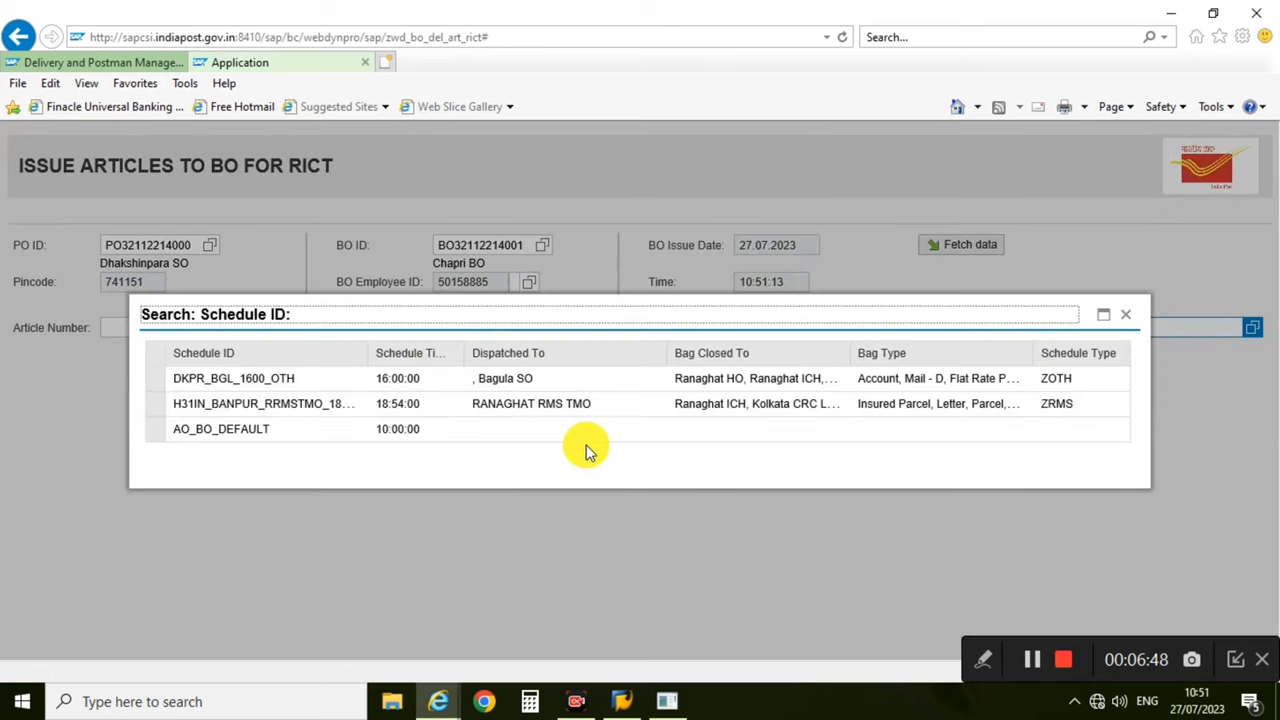
left_click(240, 430)
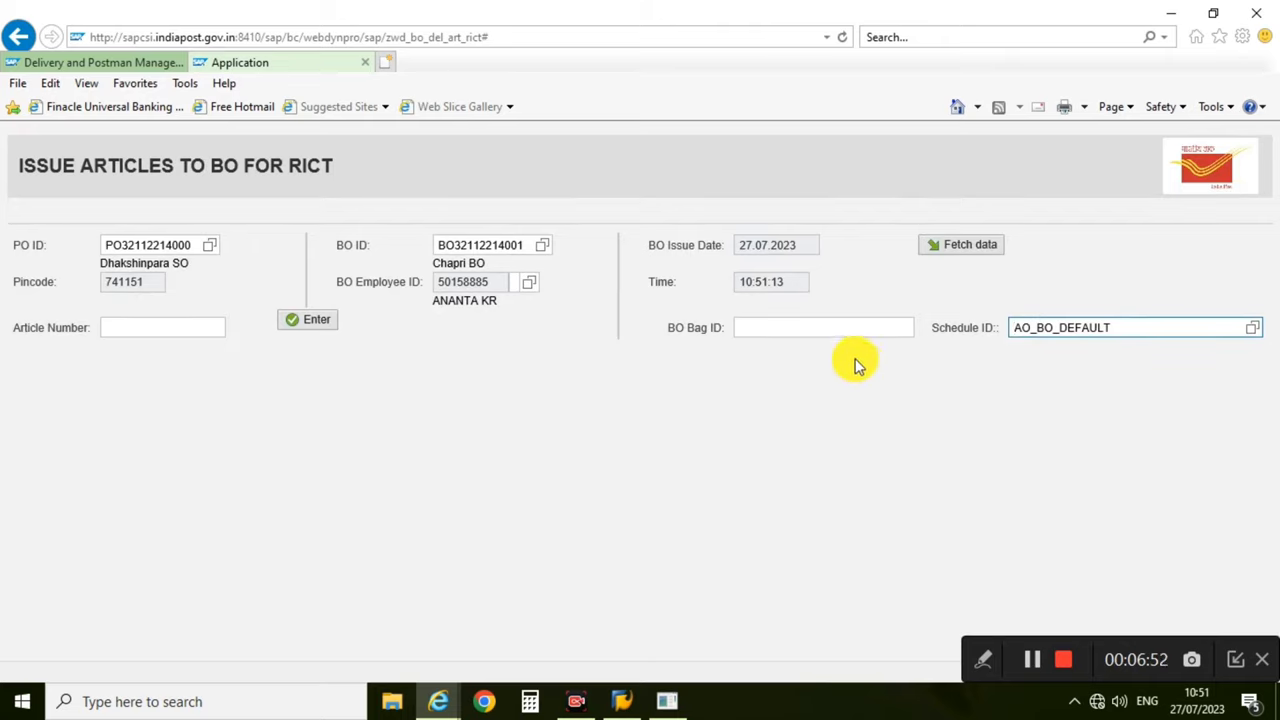
left_click(784, 330)
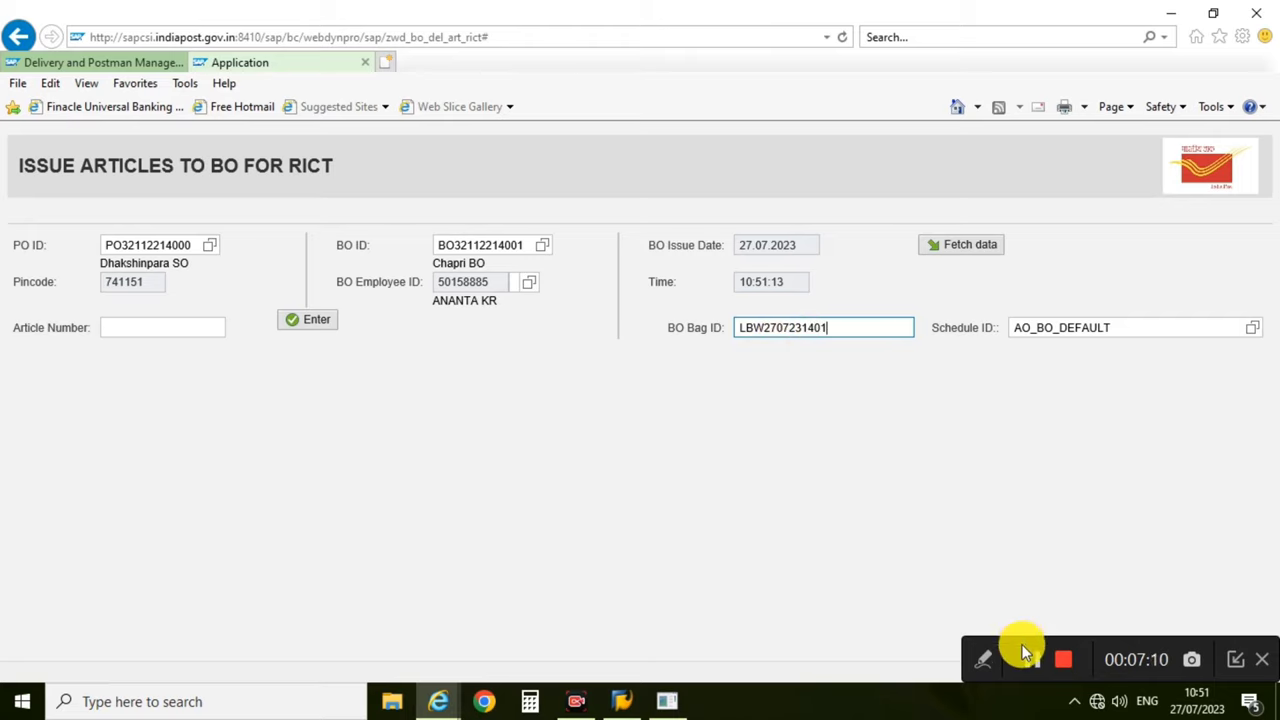
left_click(118, 320)
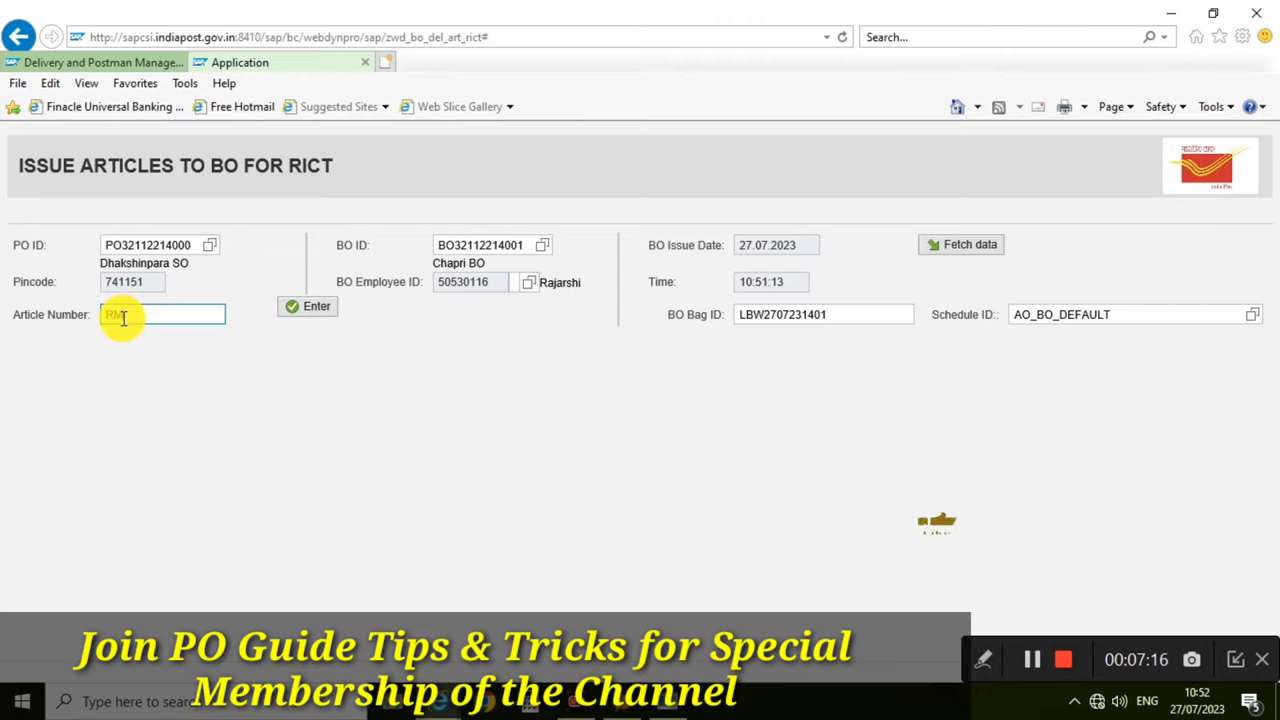
type("92")
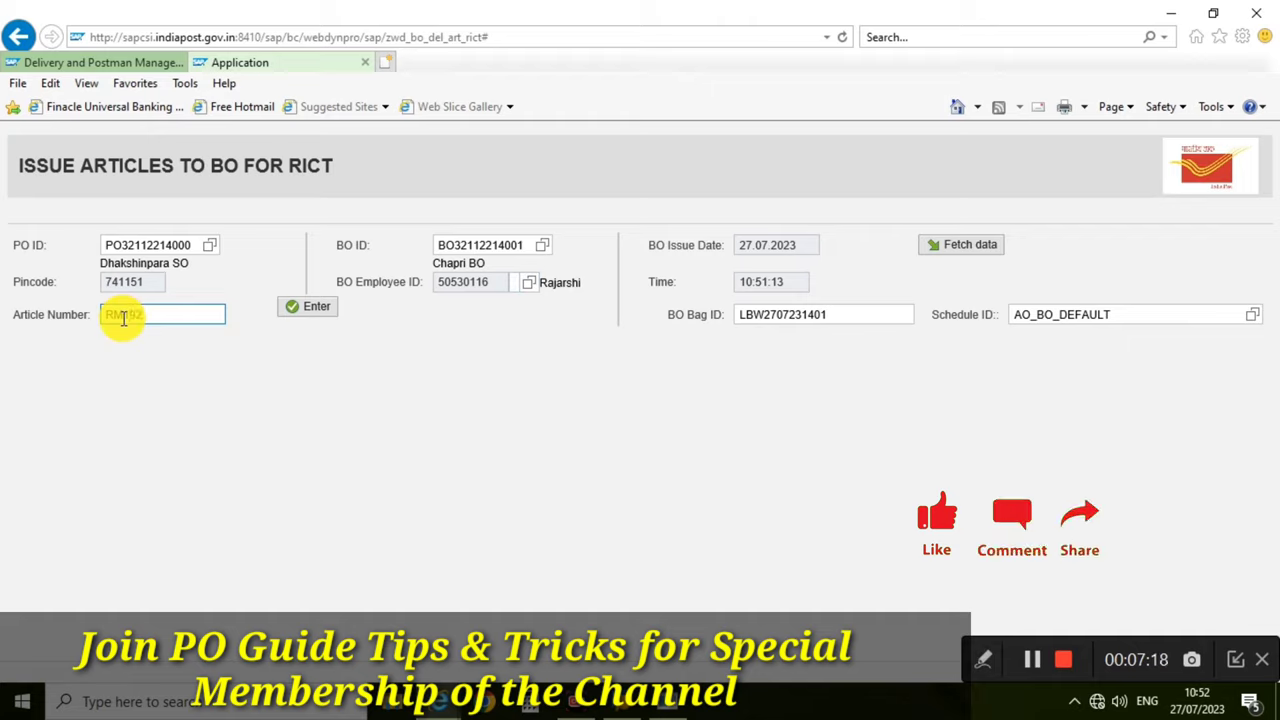
type("613")
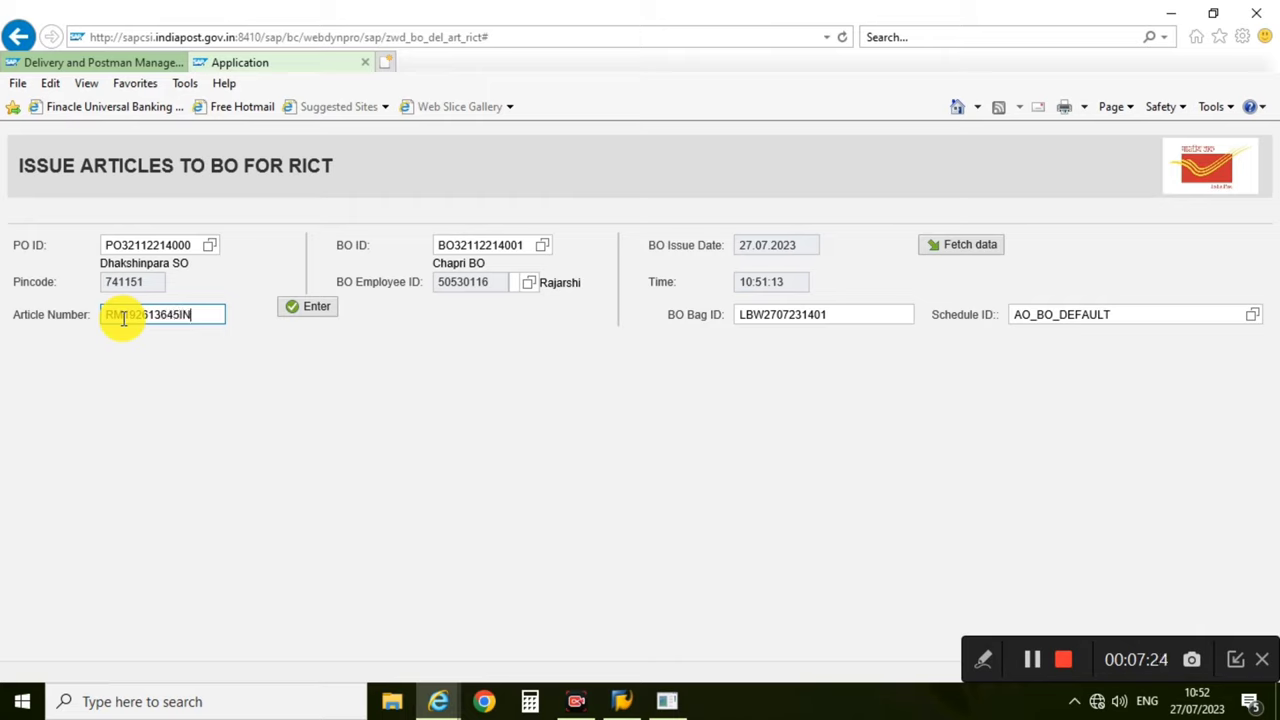
type("645IN")
- Add articles RM192613645IN and EW120561912IN to the Chapri BO issue list
left_click(314, 310)
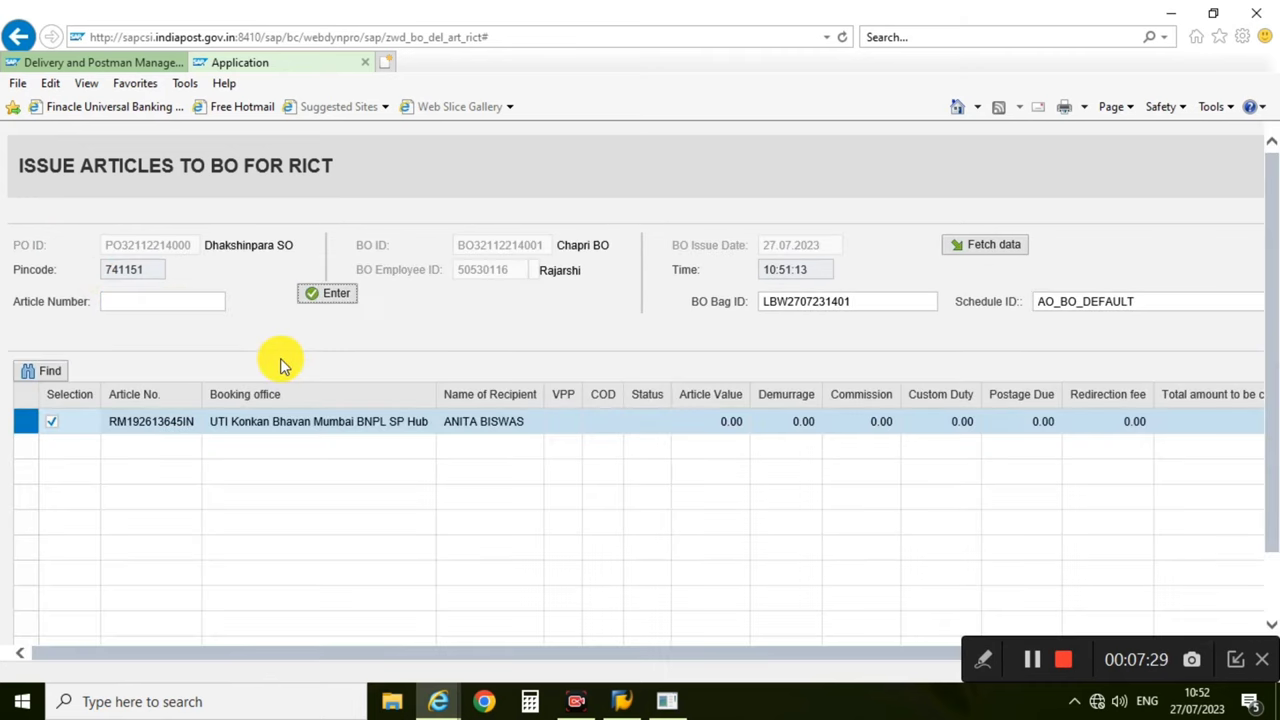
left_click(131, 303)
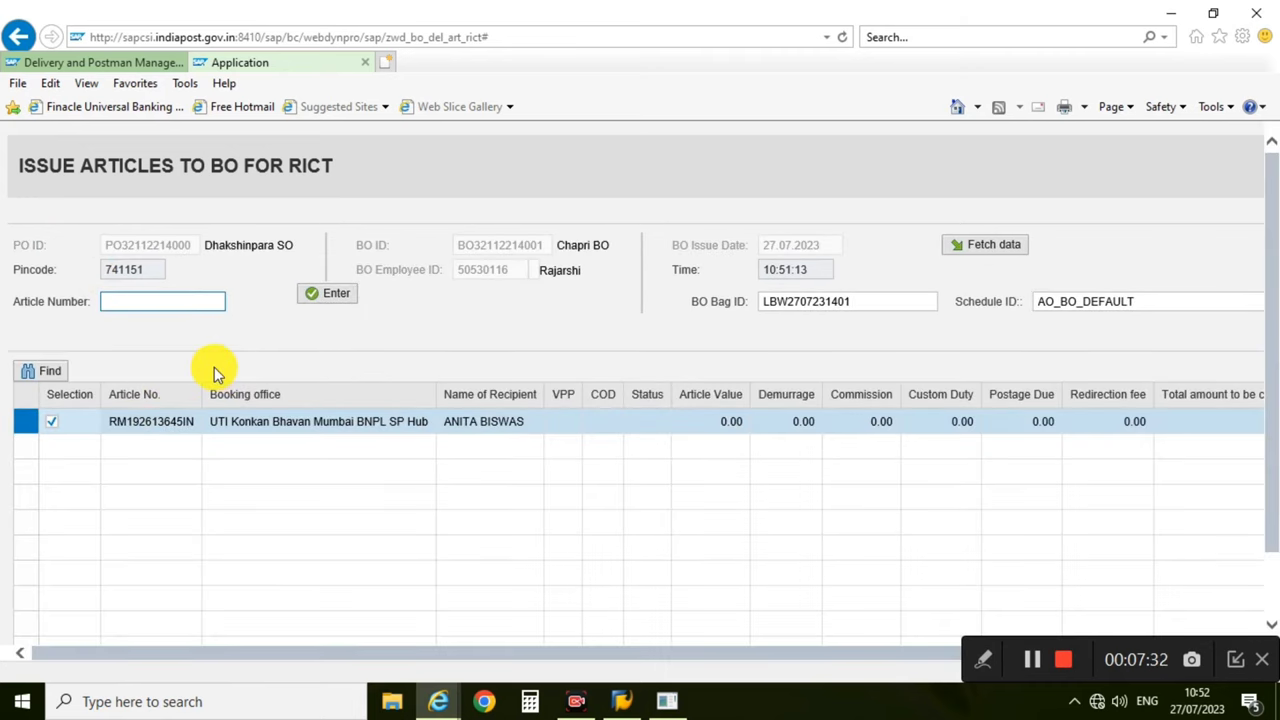
type("EW120561912IN")
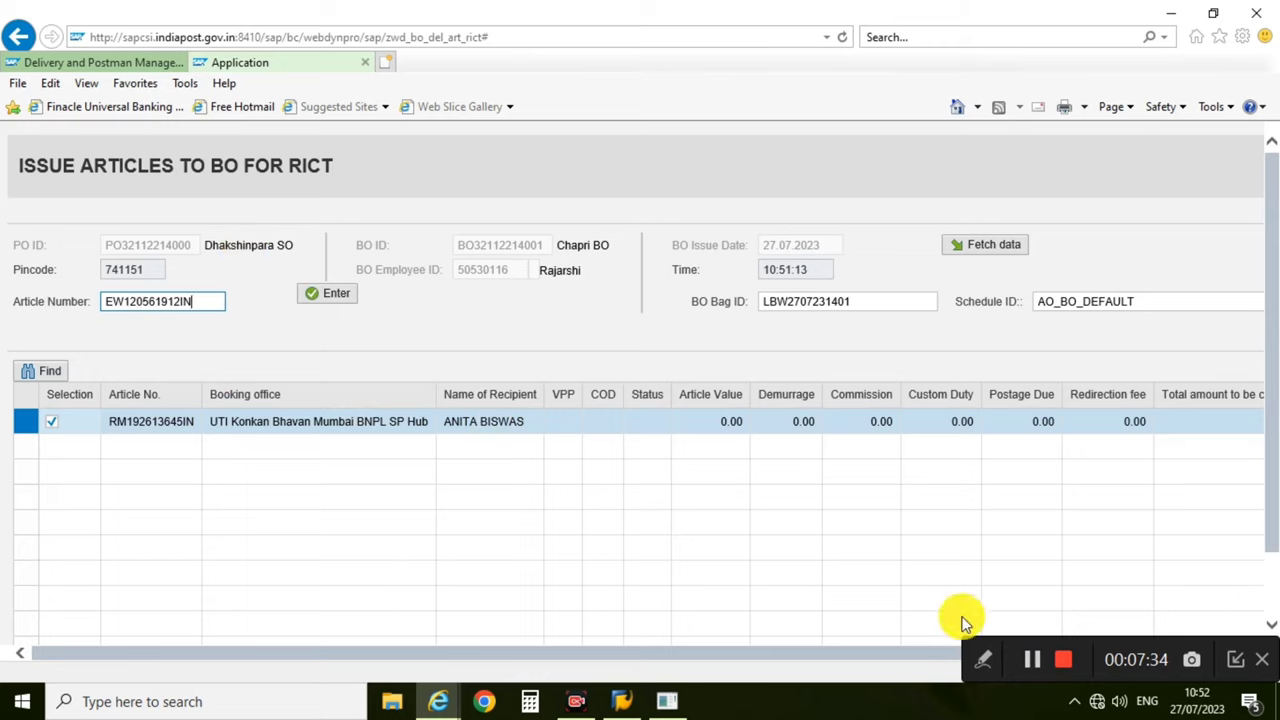
left_click(329, 297)
- Save the issue to Chapri BO, confirming the bag close, until Data Saved Successfully appears
scroll(450, 370, "down", 1)
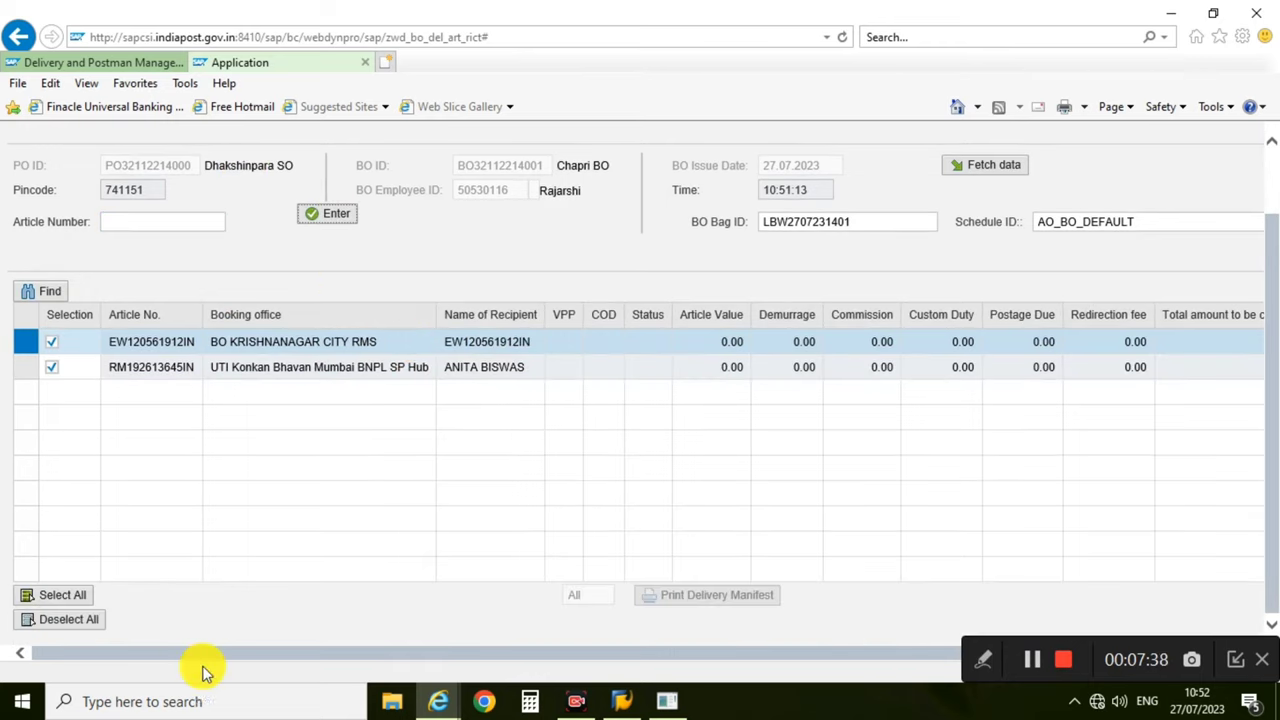
left_click_drag(560, 655, 745, 657)
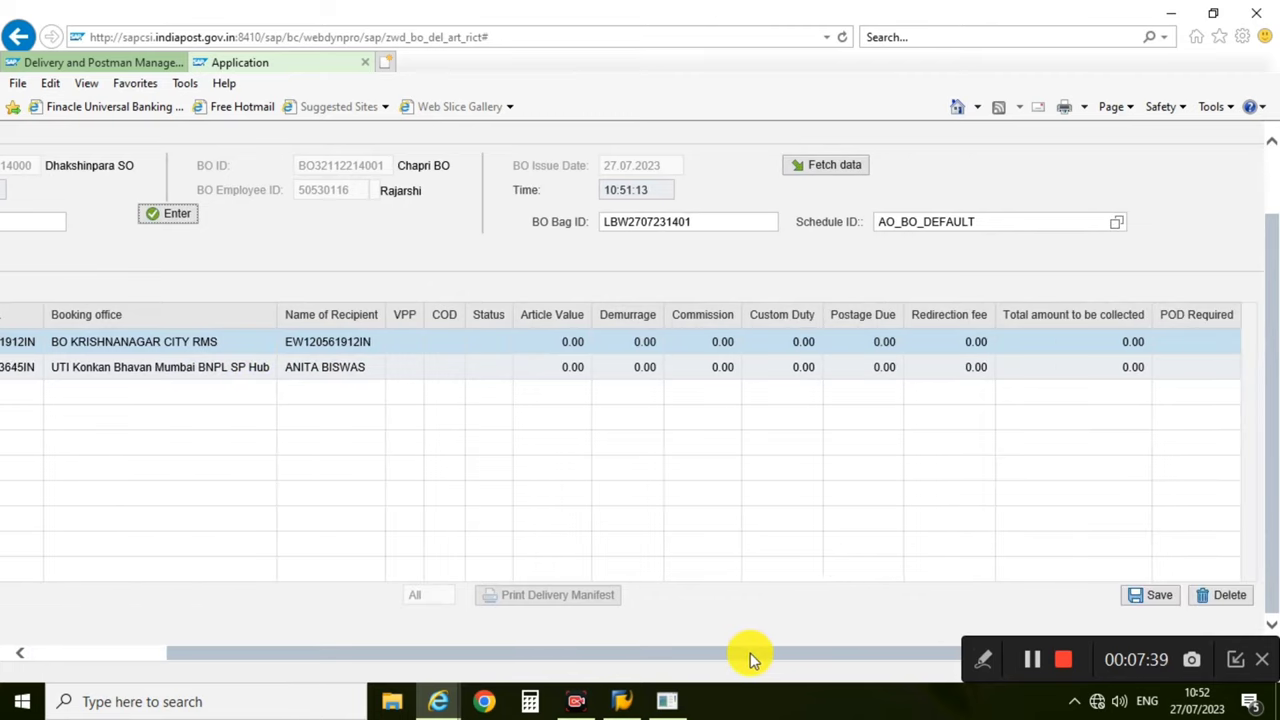
left_click(1145, 597)
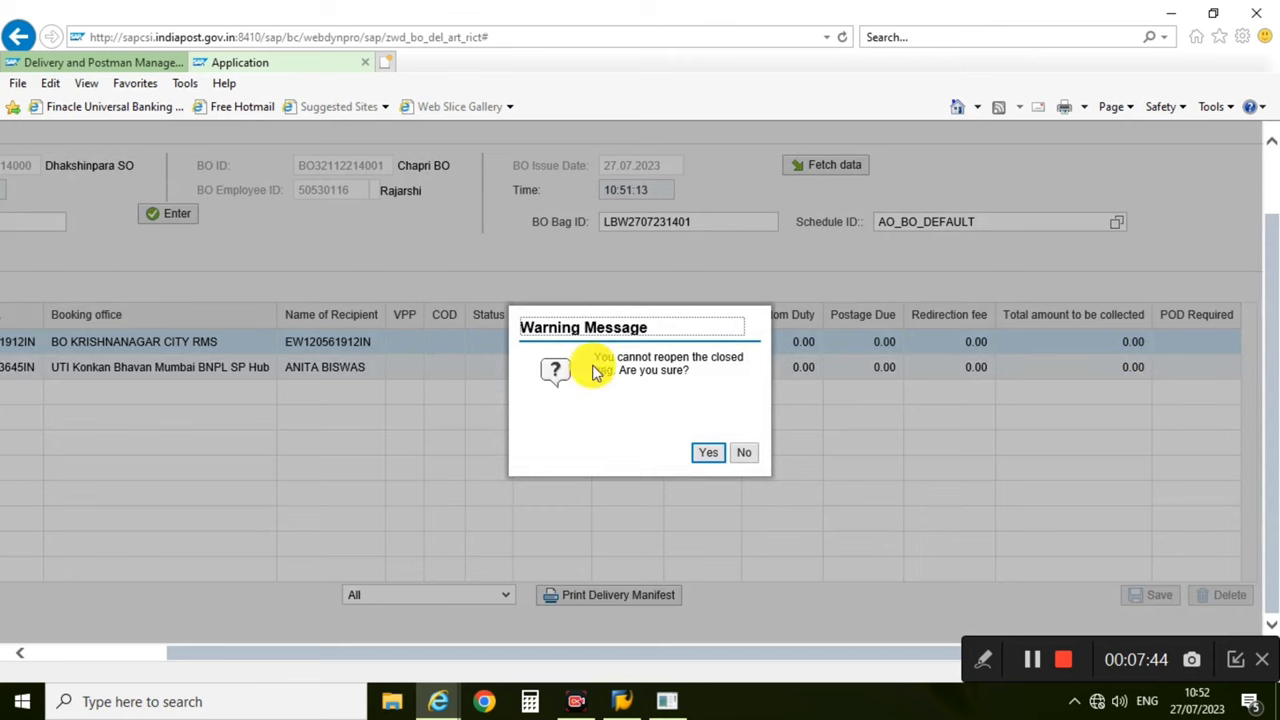
left_click(707, 456)
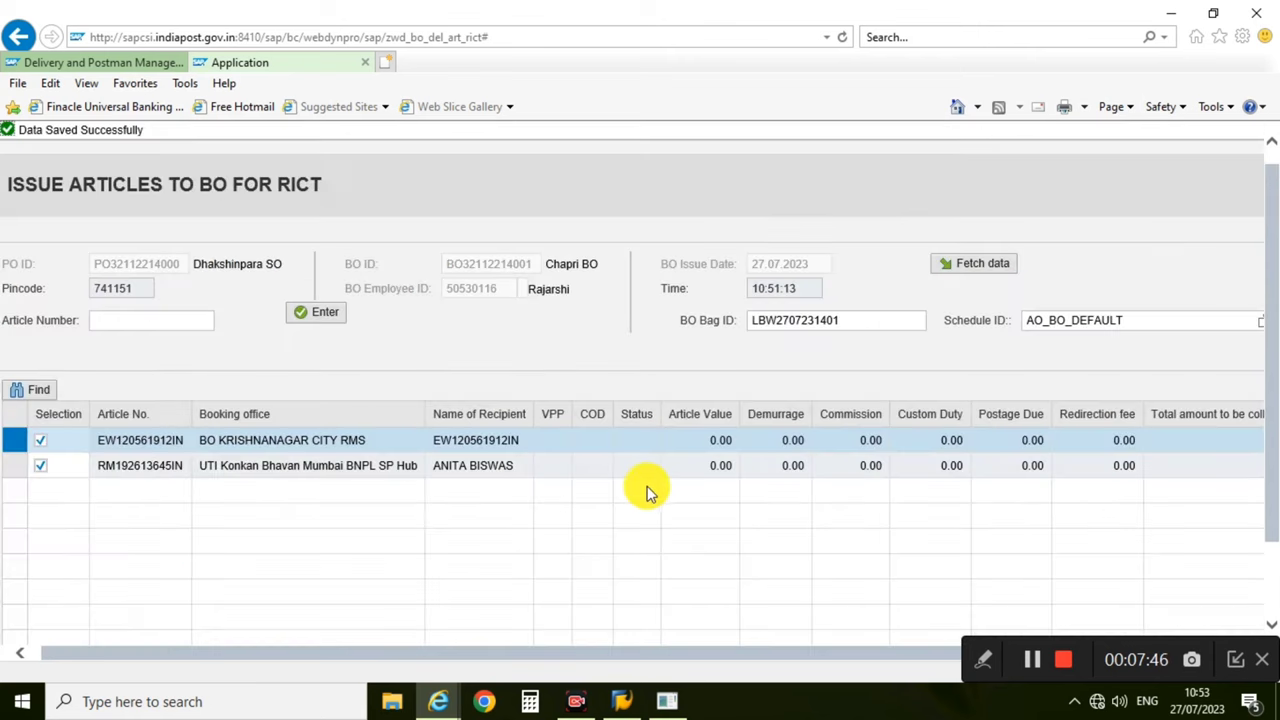
scroll(550, 495, "down", 2)
scroll(550, 495, "up", 2)
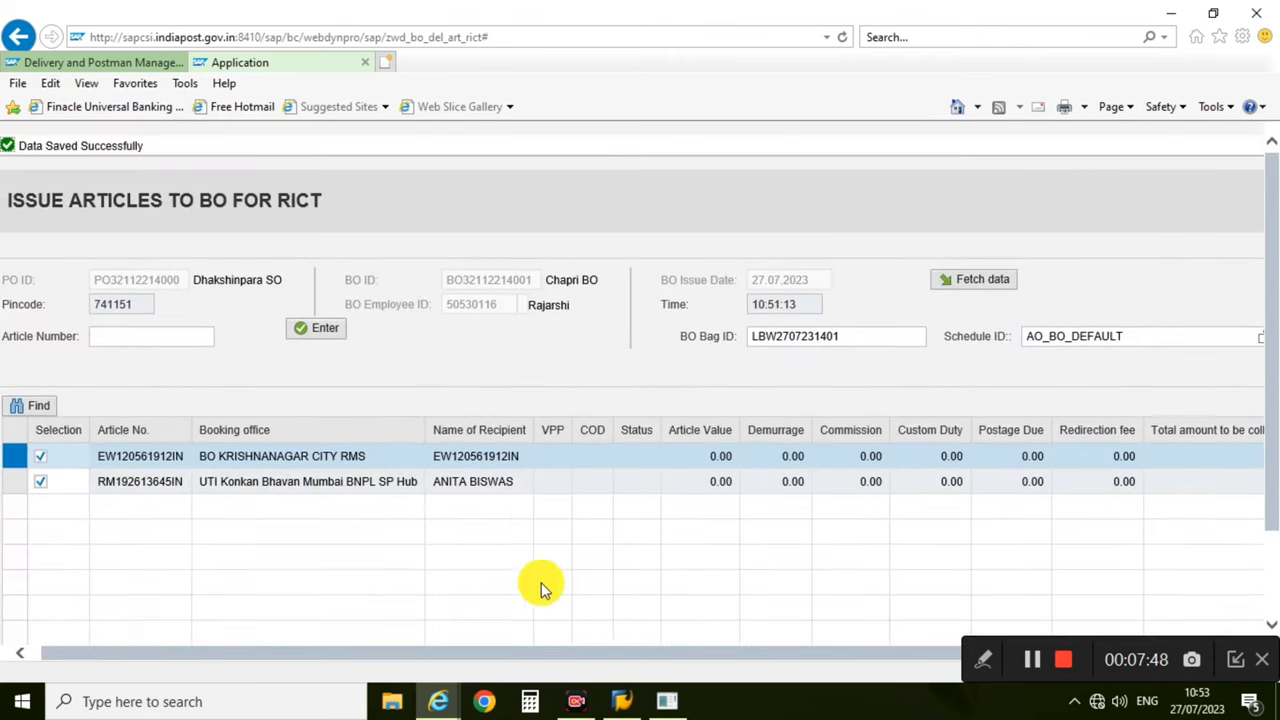
scroll(636, 656, "right", 3)
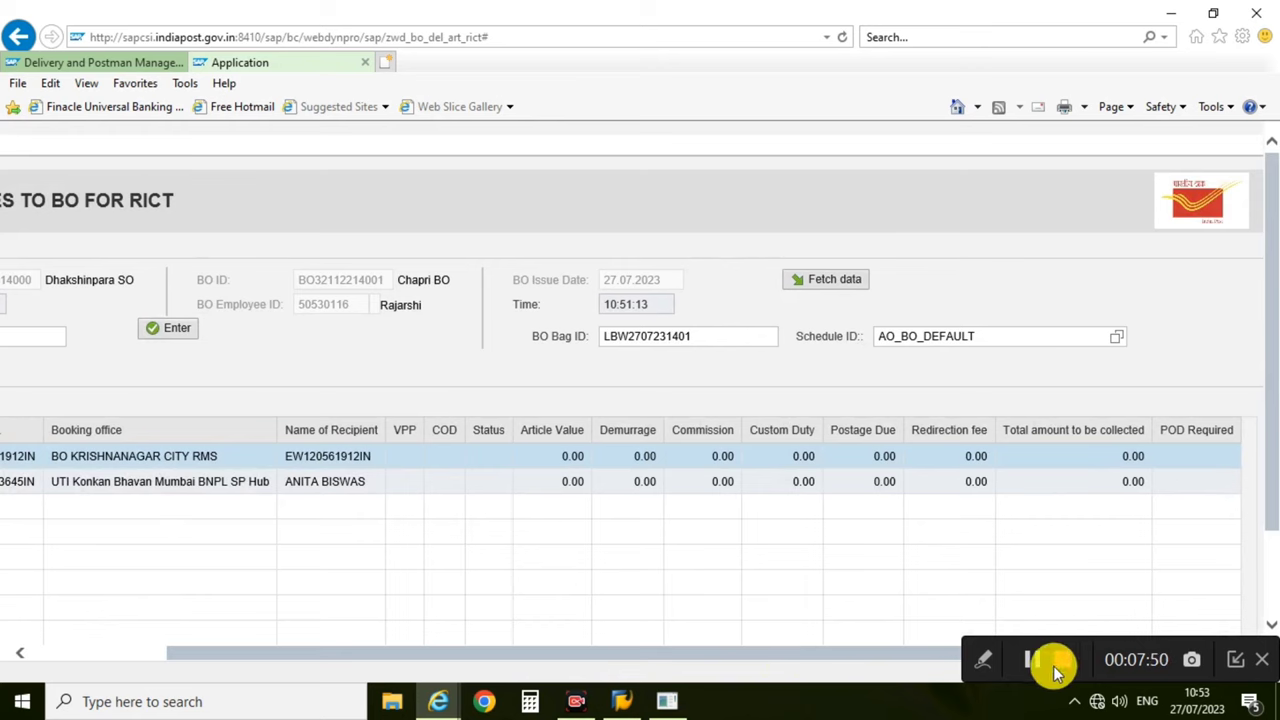
- Close the RICT issue application tab to get back to the DPMS main screen
left_click(383, 62)
scroll(290, 400, "up", 3)
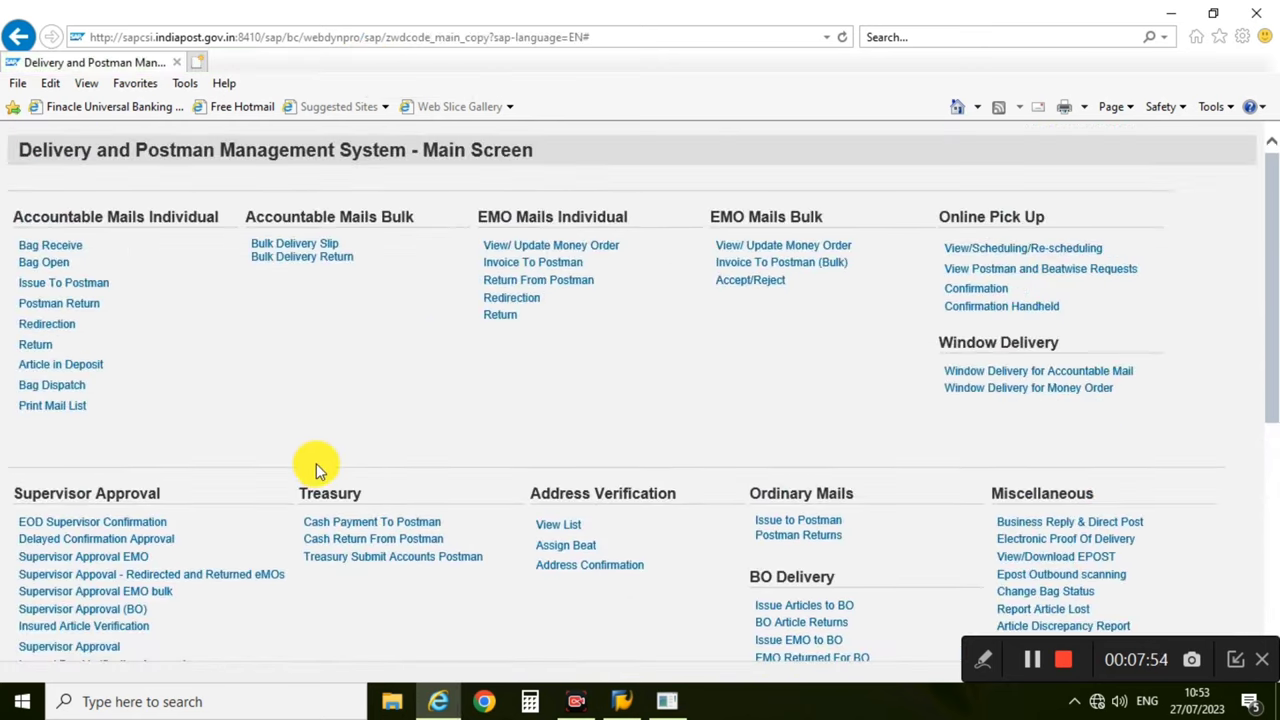
scroll(766, 467, "down", 3)
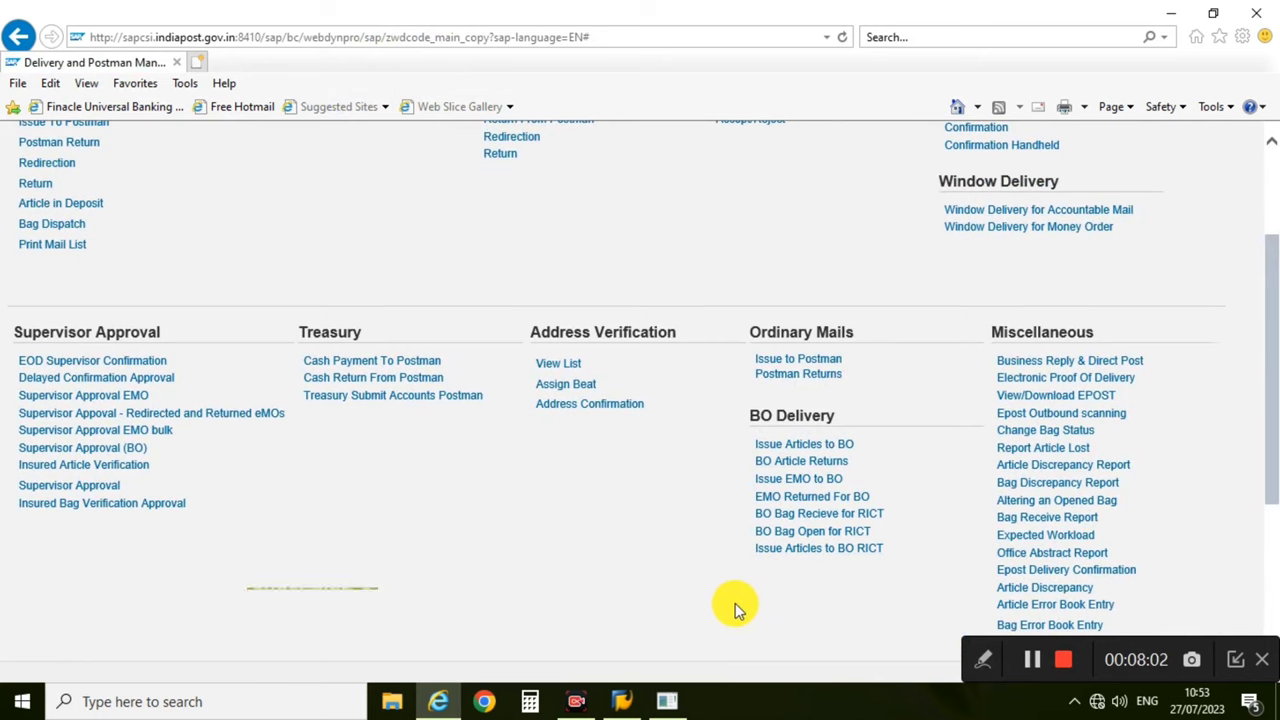
scroll(690, 608, "up", 3)
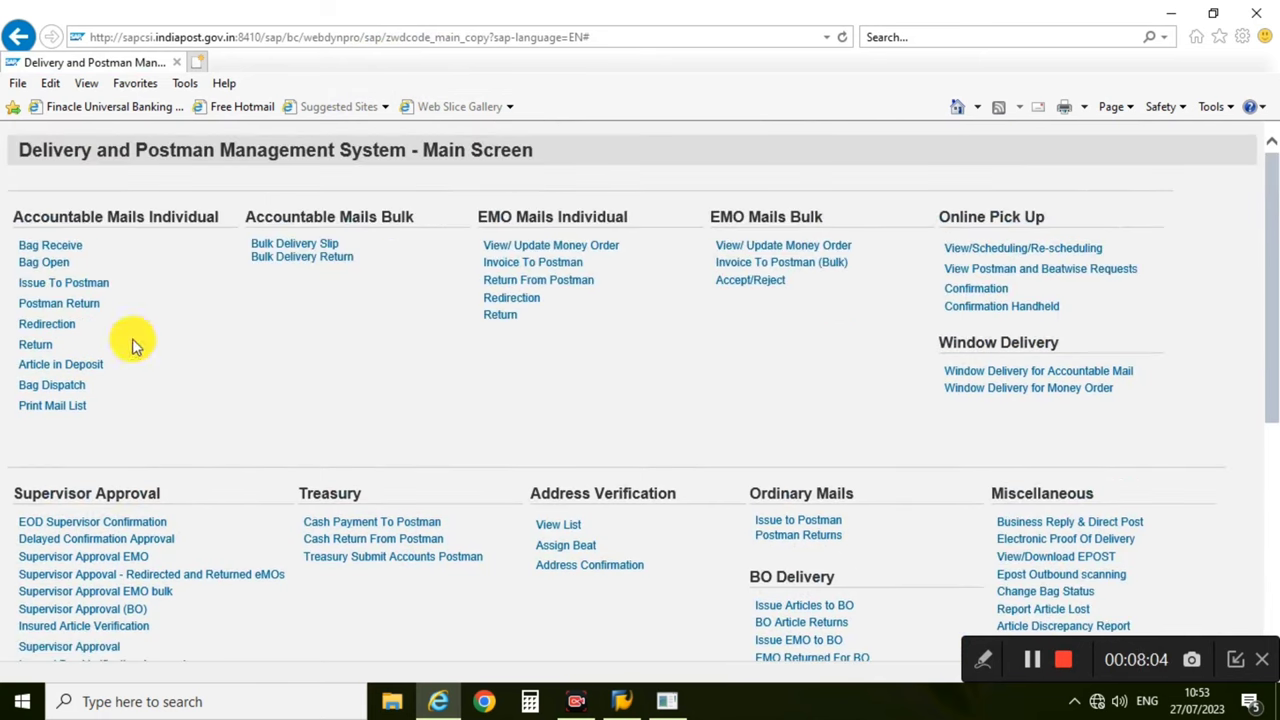
scroll(578, 500, "down", 1)
scroll(578, 495, "down", 2)
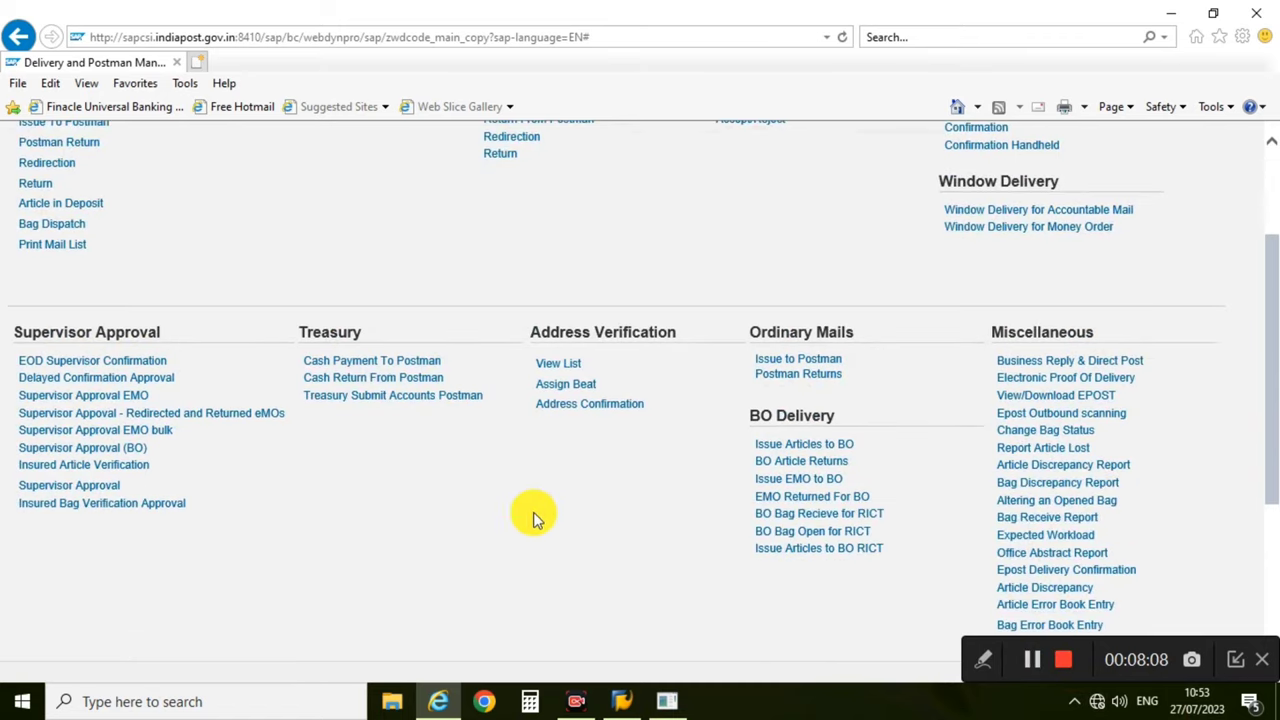
scroll(414, 454, "up", 3)
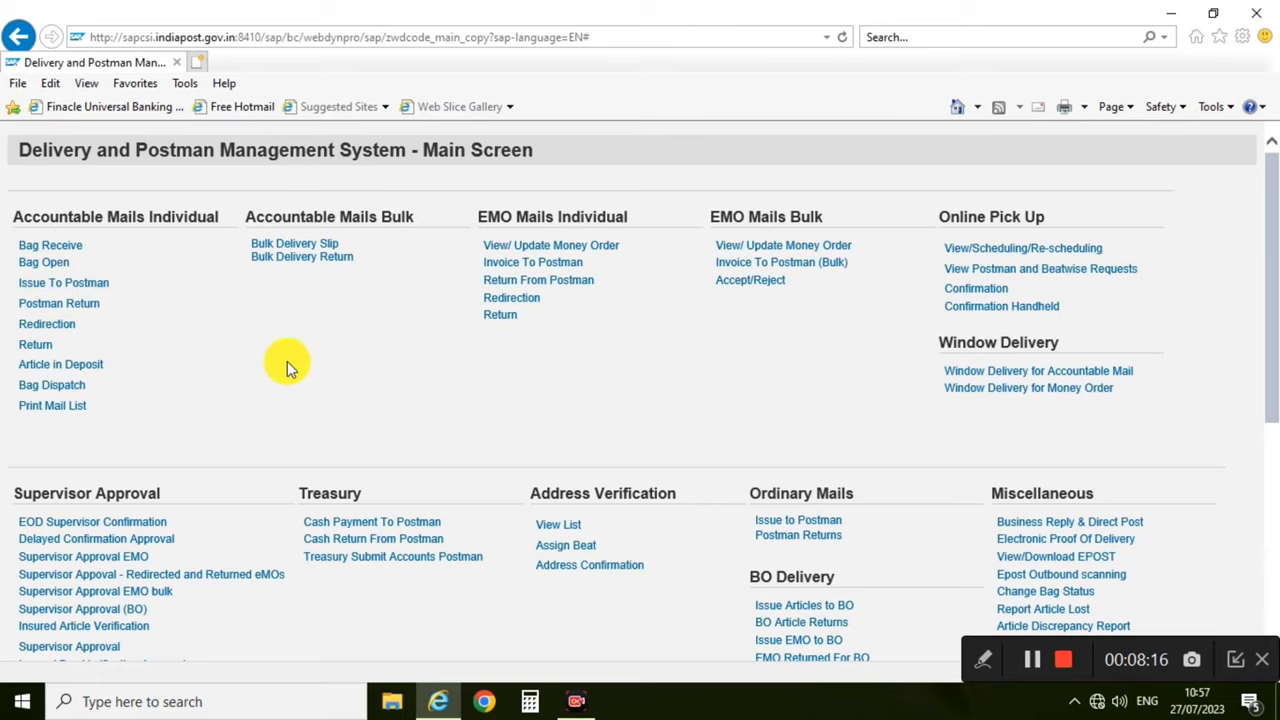
- Open Issue To Postman and choose BATCH1 with beat B1 and its postman
left_click(75, 284)
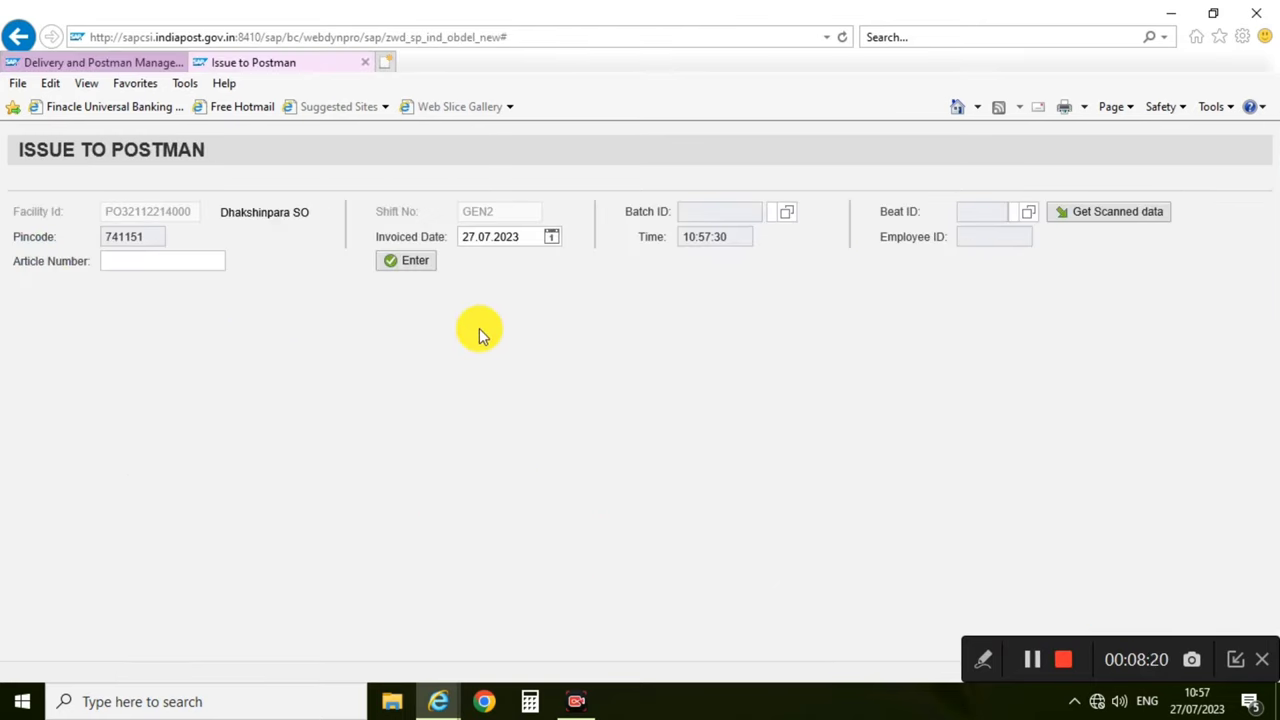
left_click(787, 216)
left_click(529, 403)
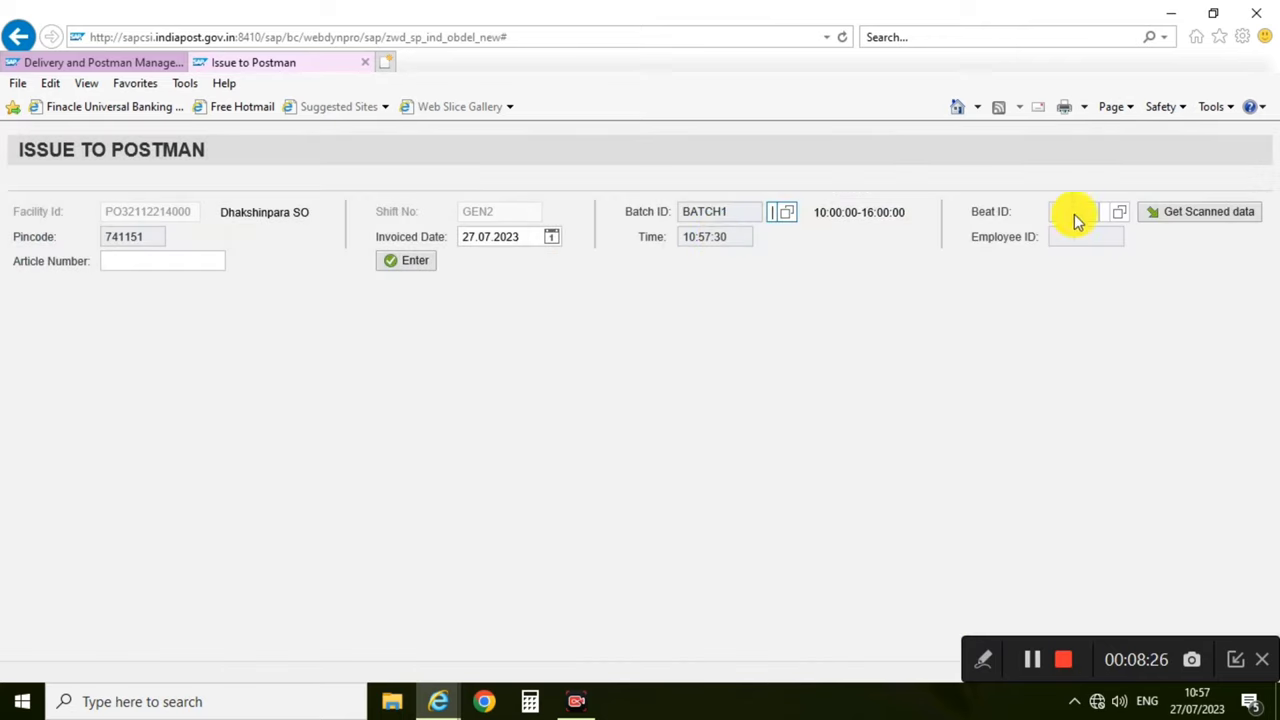
left_click(1122, 214)
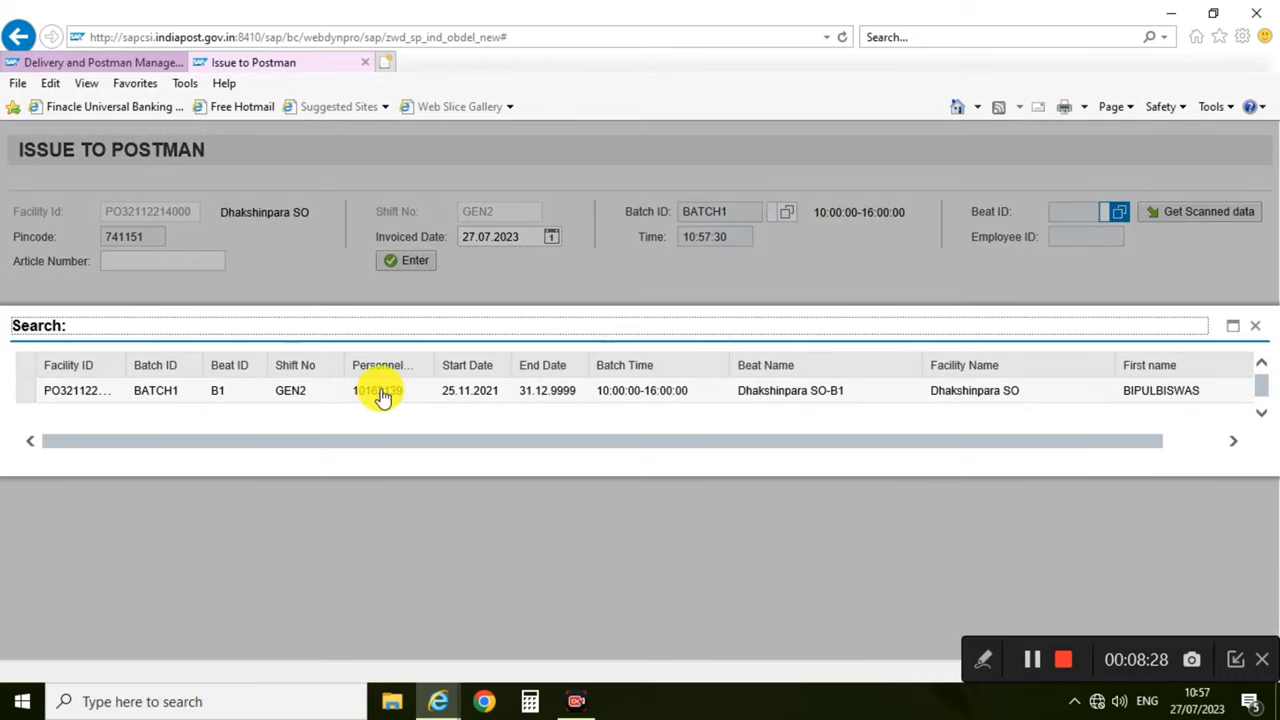
left_click(392, 393)
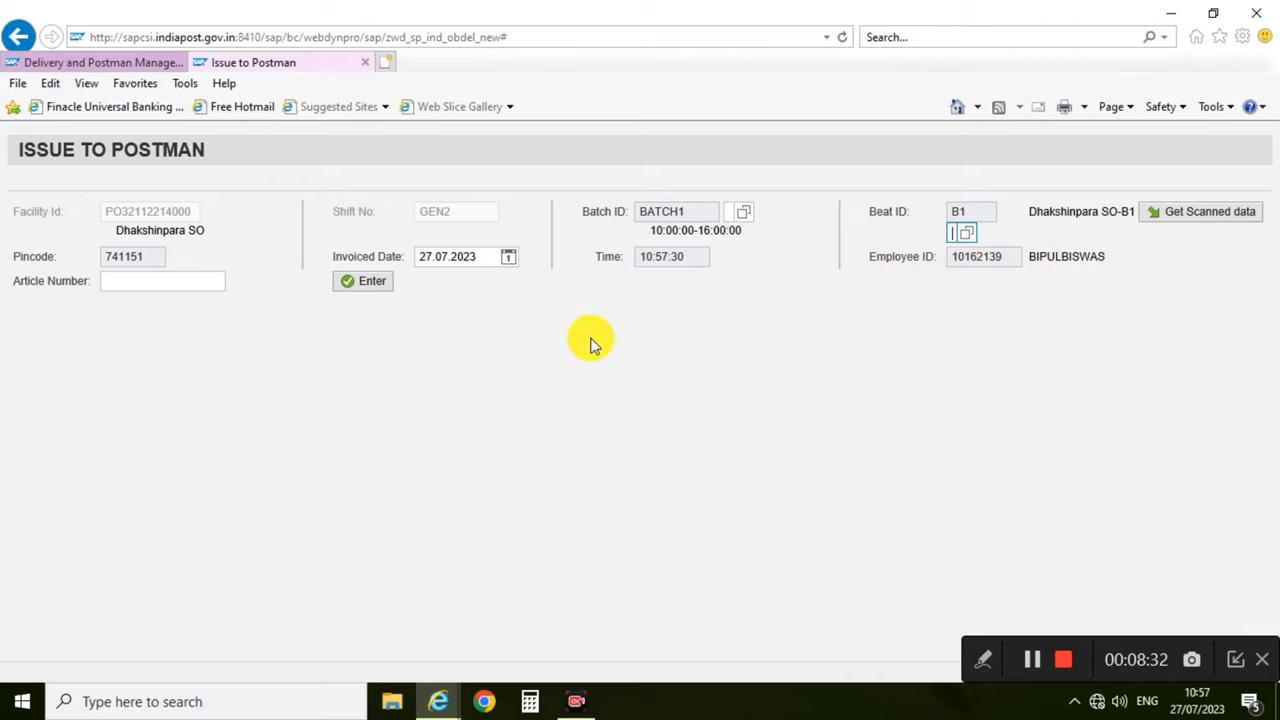
left_click(1236, 218)
left_click(131, 281)
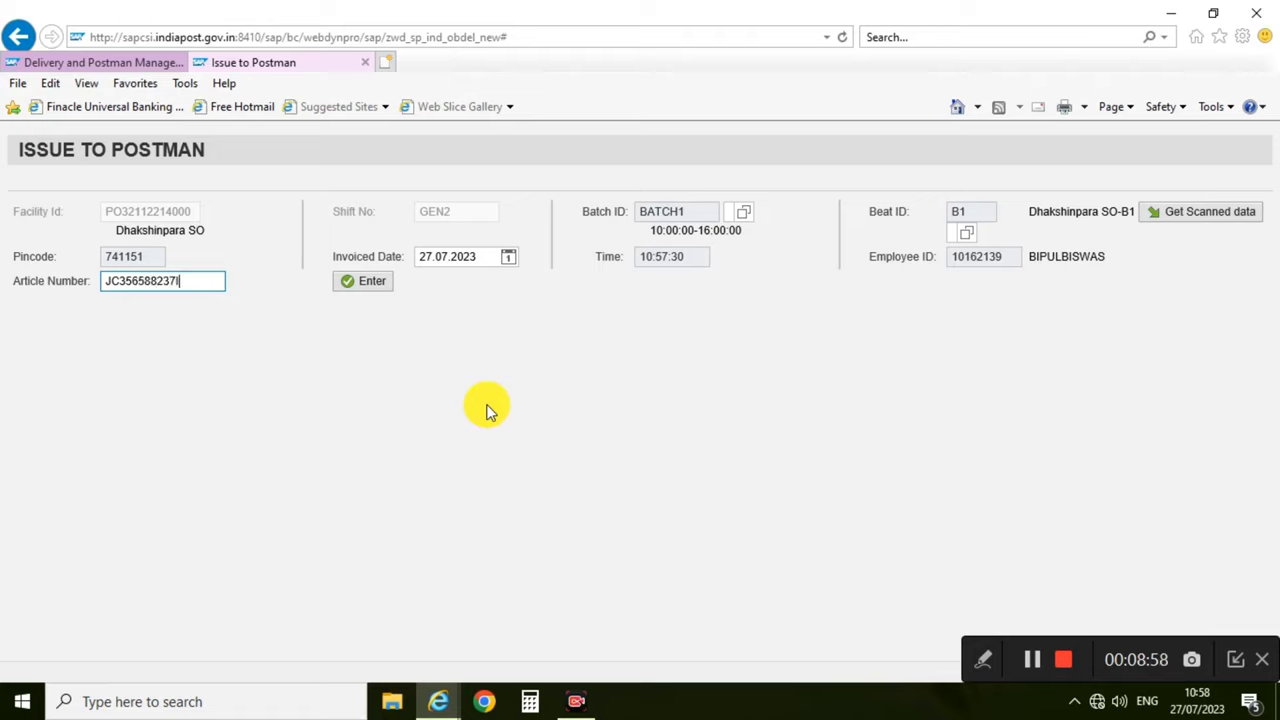
left_click(366, 283)
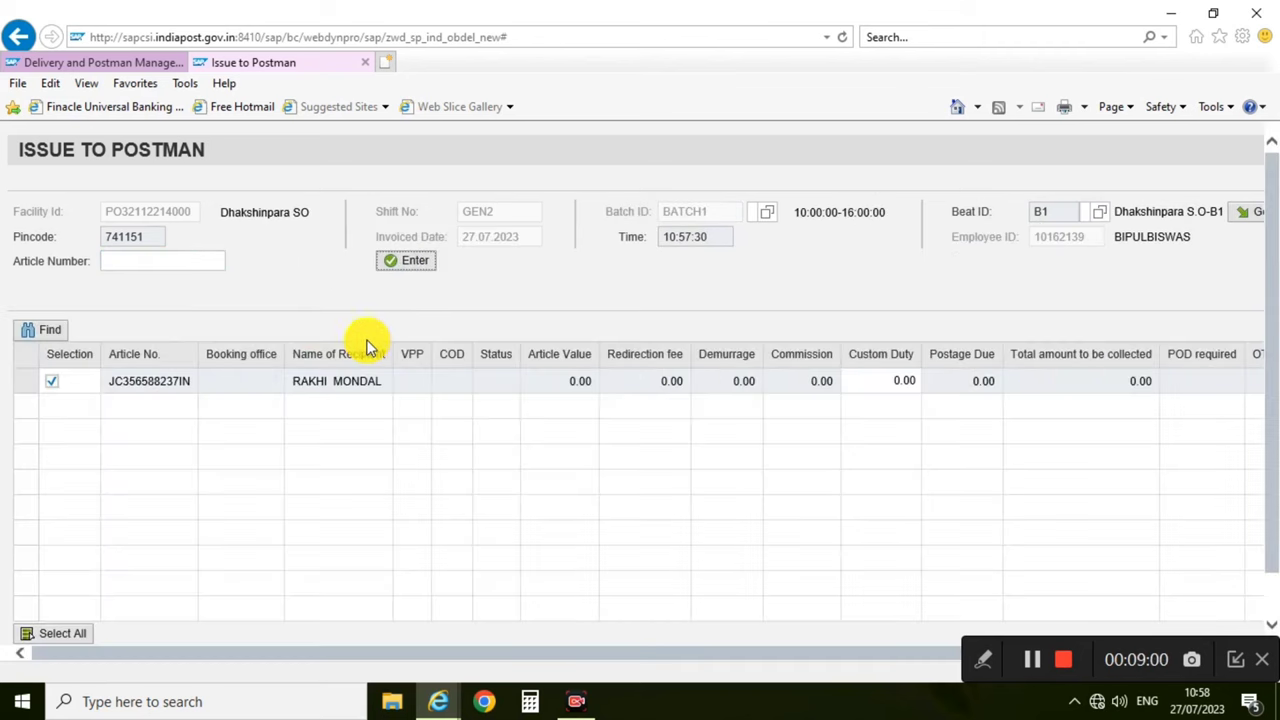
- Add the remaining articles, including EW600520237IN and EW670903114IN, then save to get the 11-article summary
left_click(172, 262)
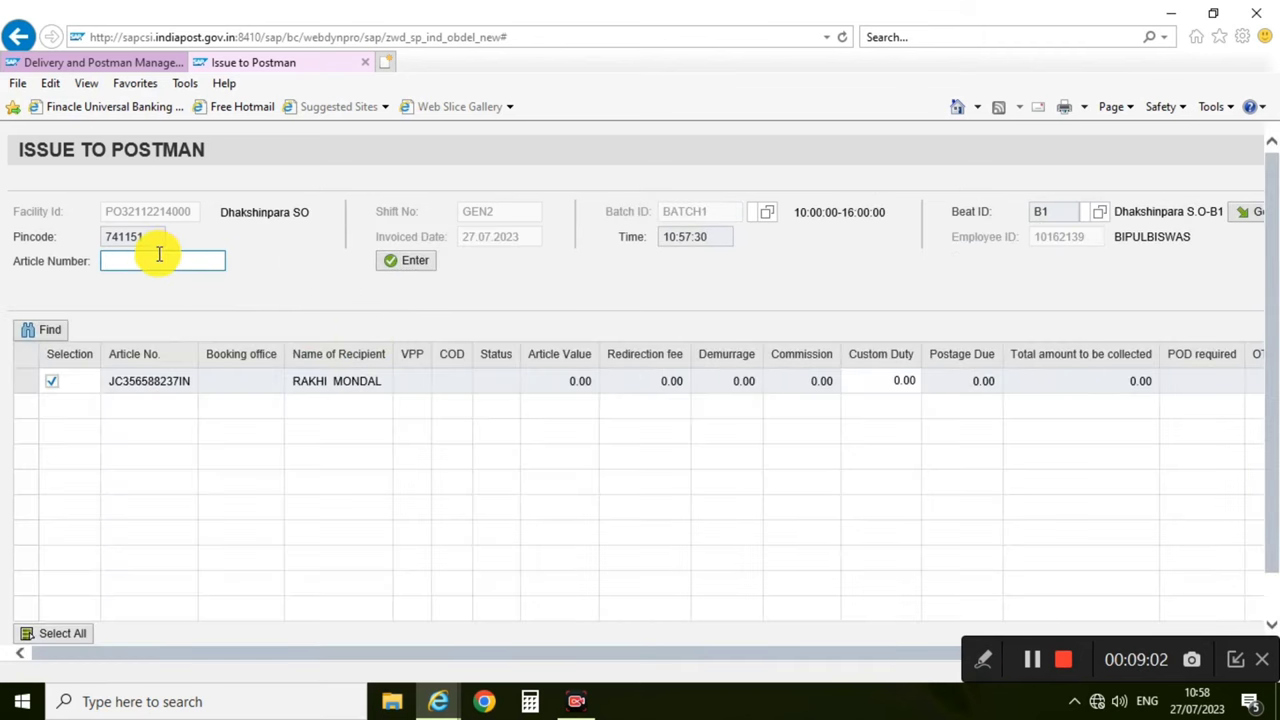
type("E")
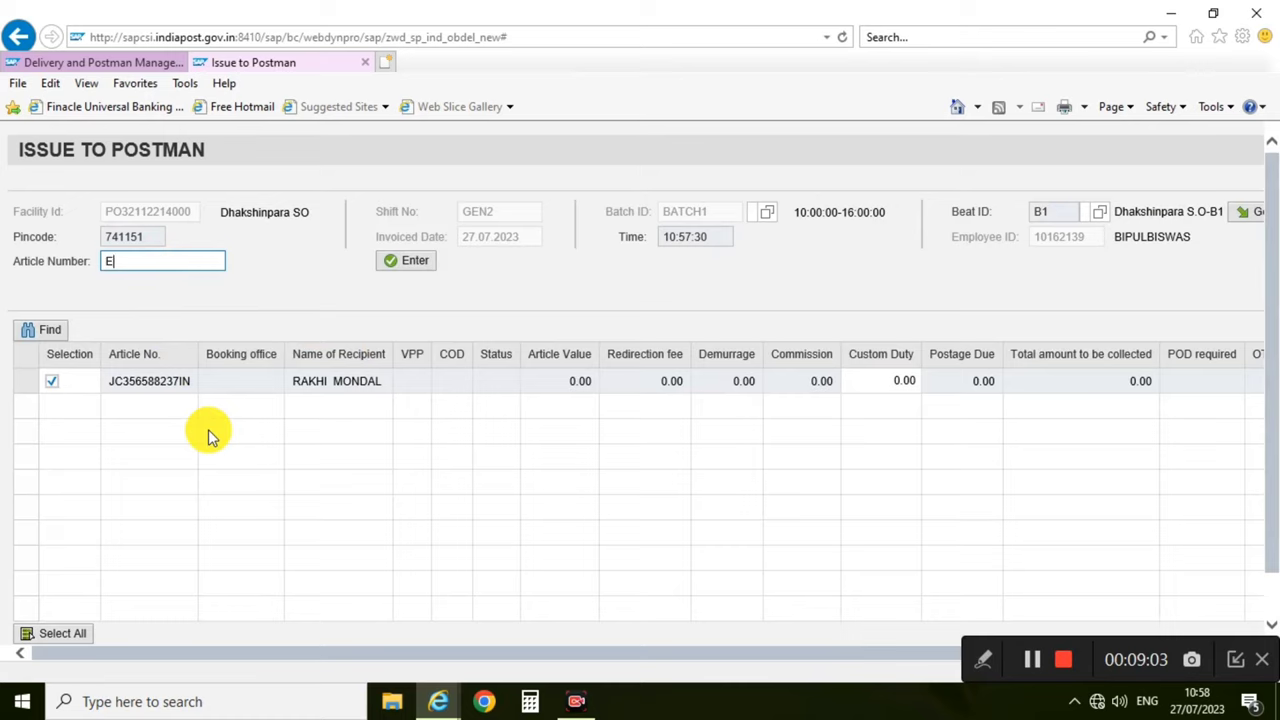
type("W600520237IN")
left_click(395, 262)
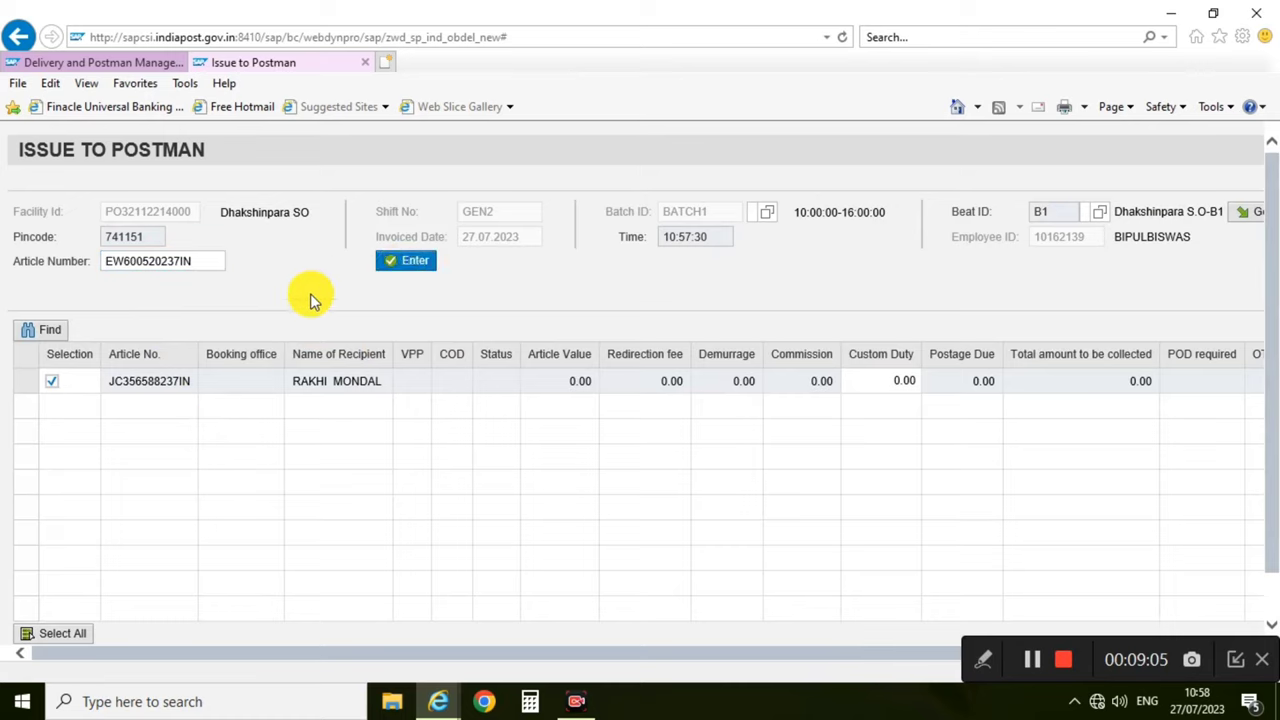
left_click(166, 262)
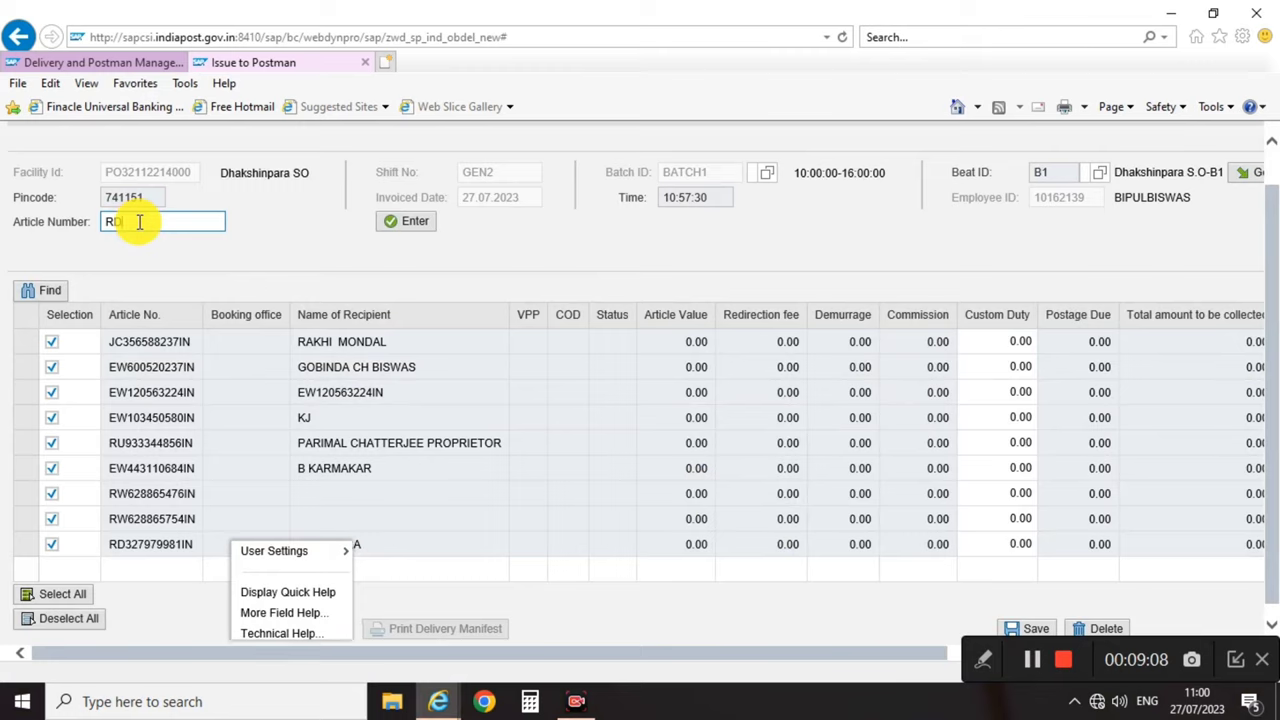
left_click(153, 227)
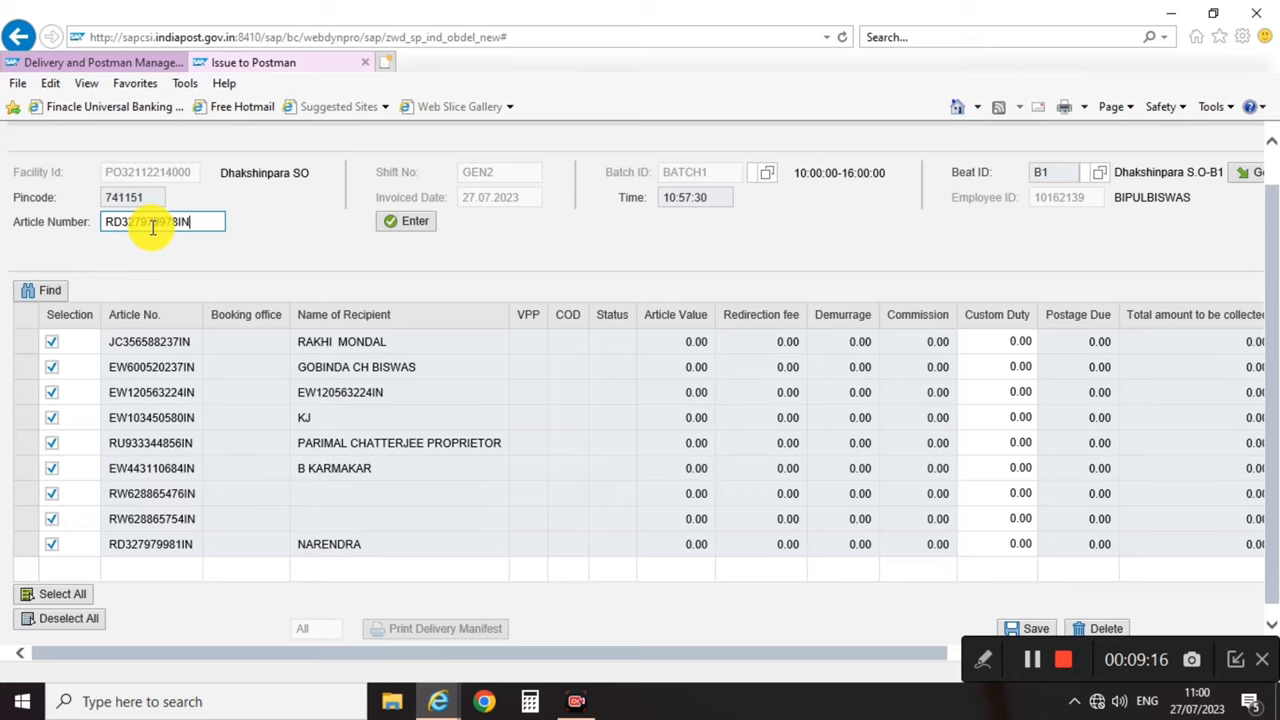
key("Return")
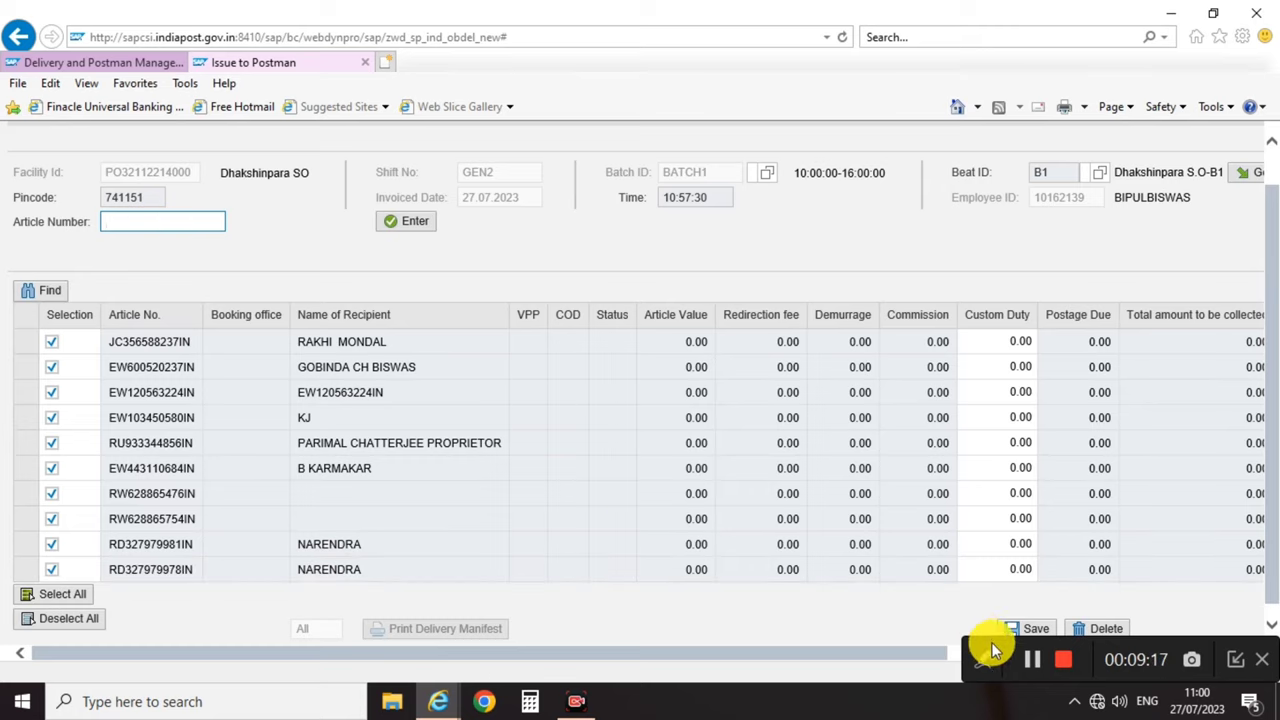
type("EW670903114IN")
key("Return")
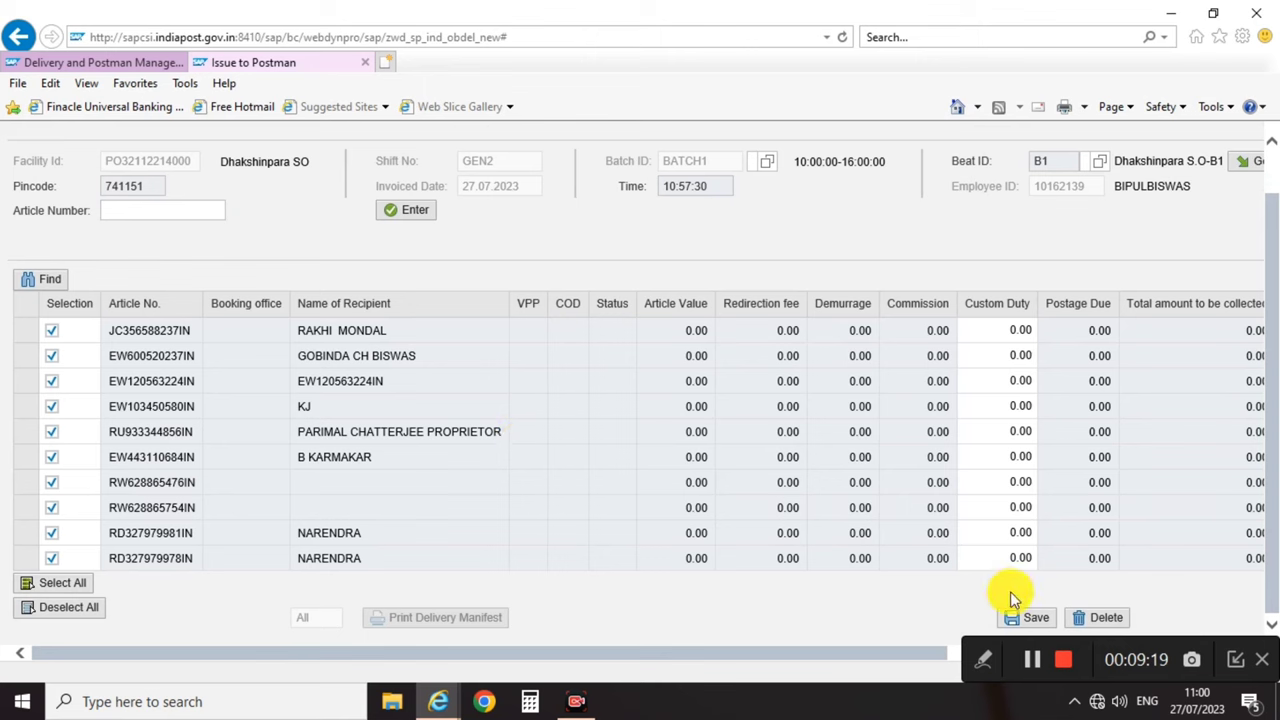
left_click(1030, 617)
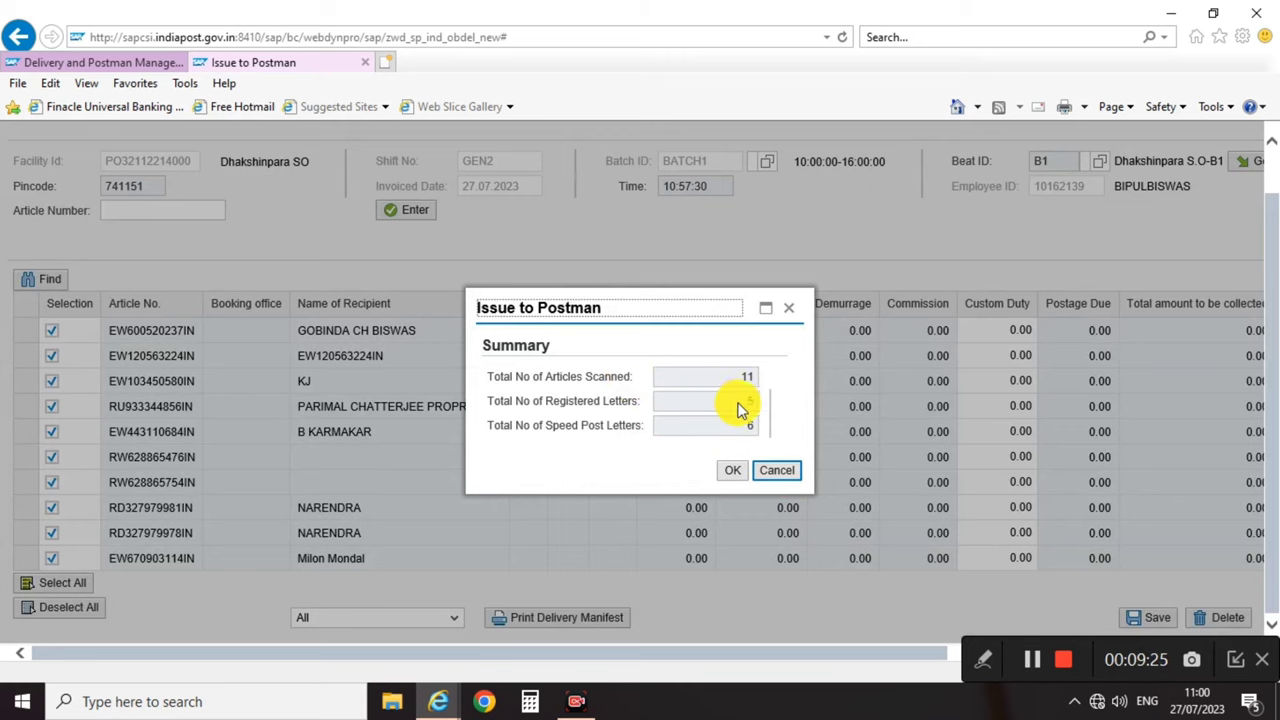
- Confirm the save summary and open the beat B1 Delivery Manifest PDF in Adobe Reader
left_click(731, 474)
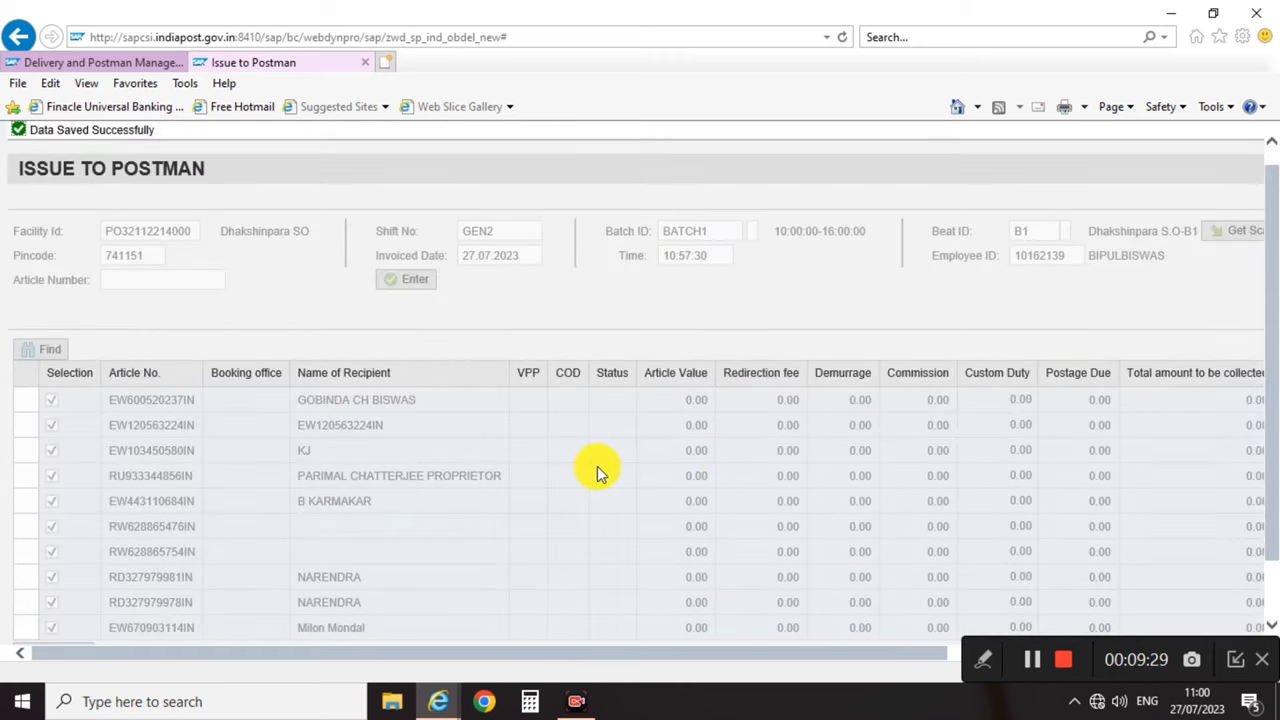
scroll(597, 466, "down", 2)
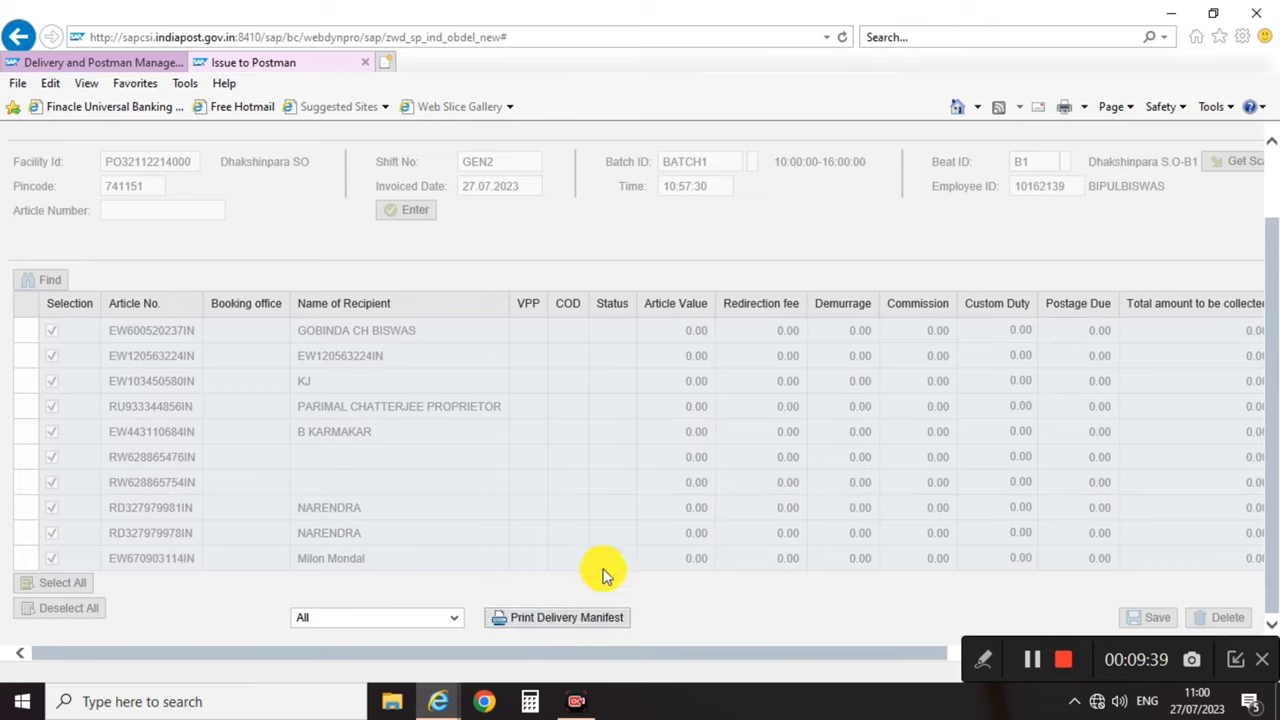
left_click(566, 612)
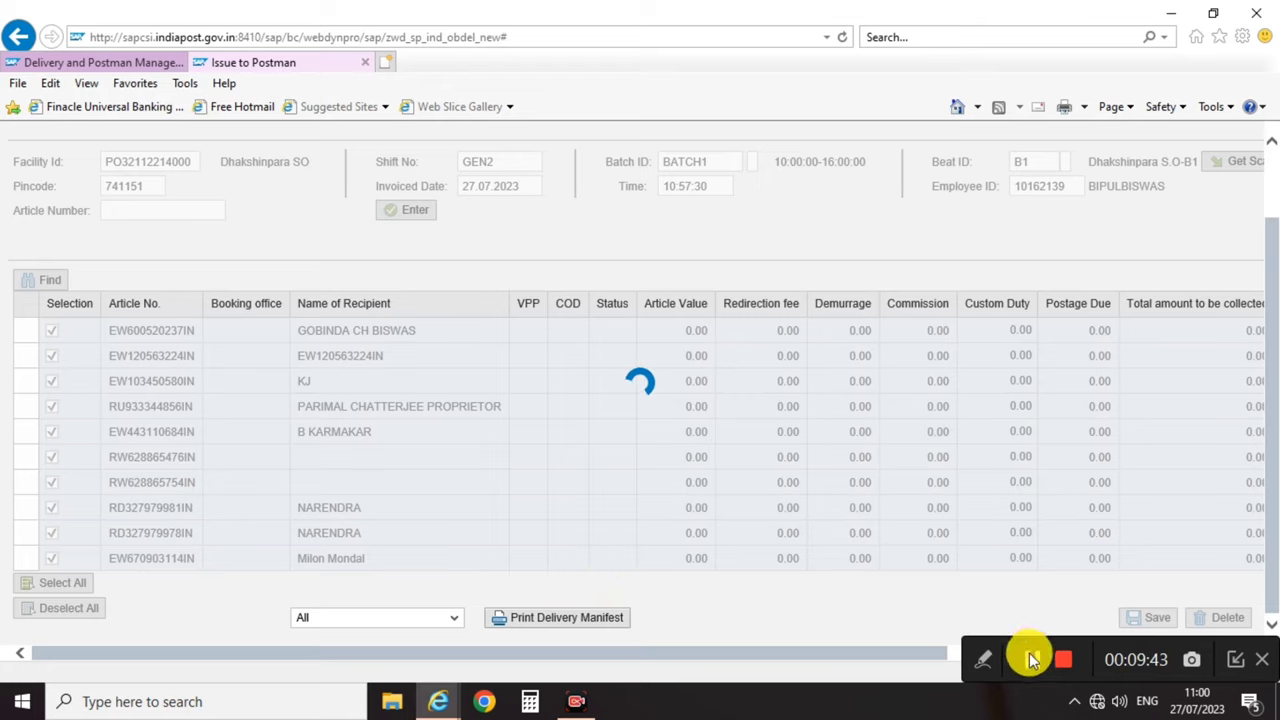
left_click(868, 663)
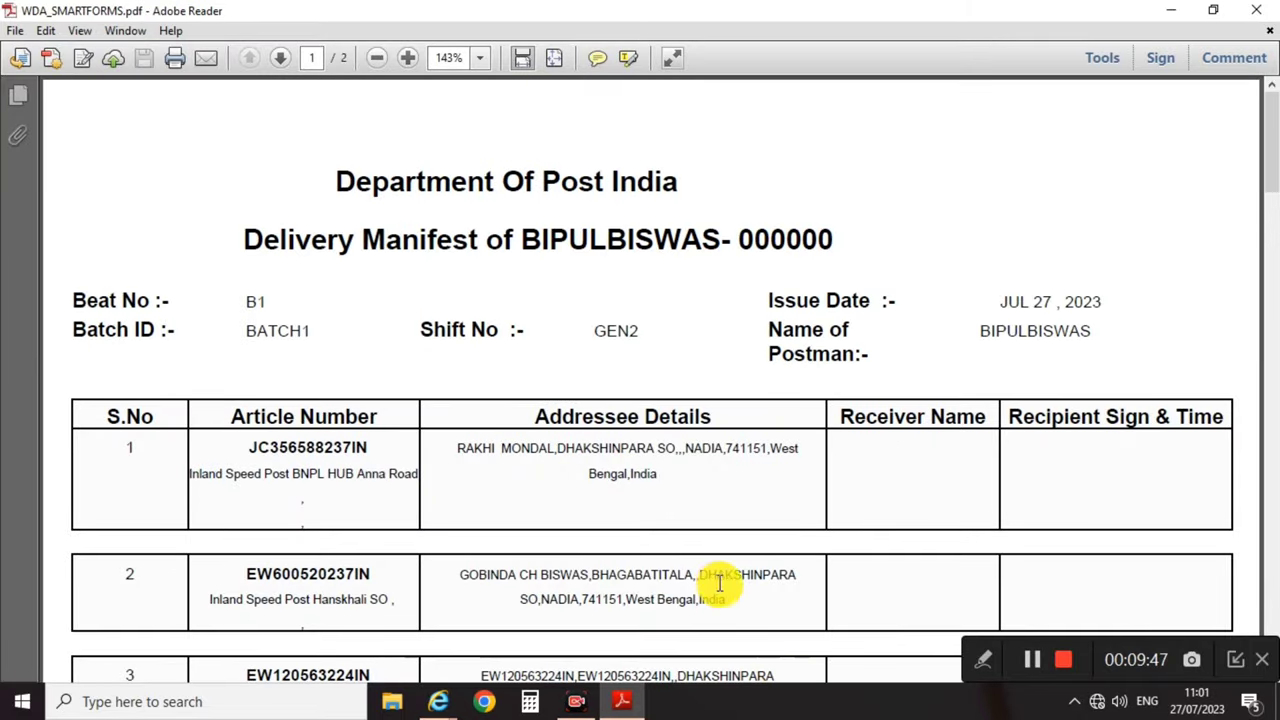
scroll(603, 269, "down", 15)
scroll(629, 380, "up", 10)
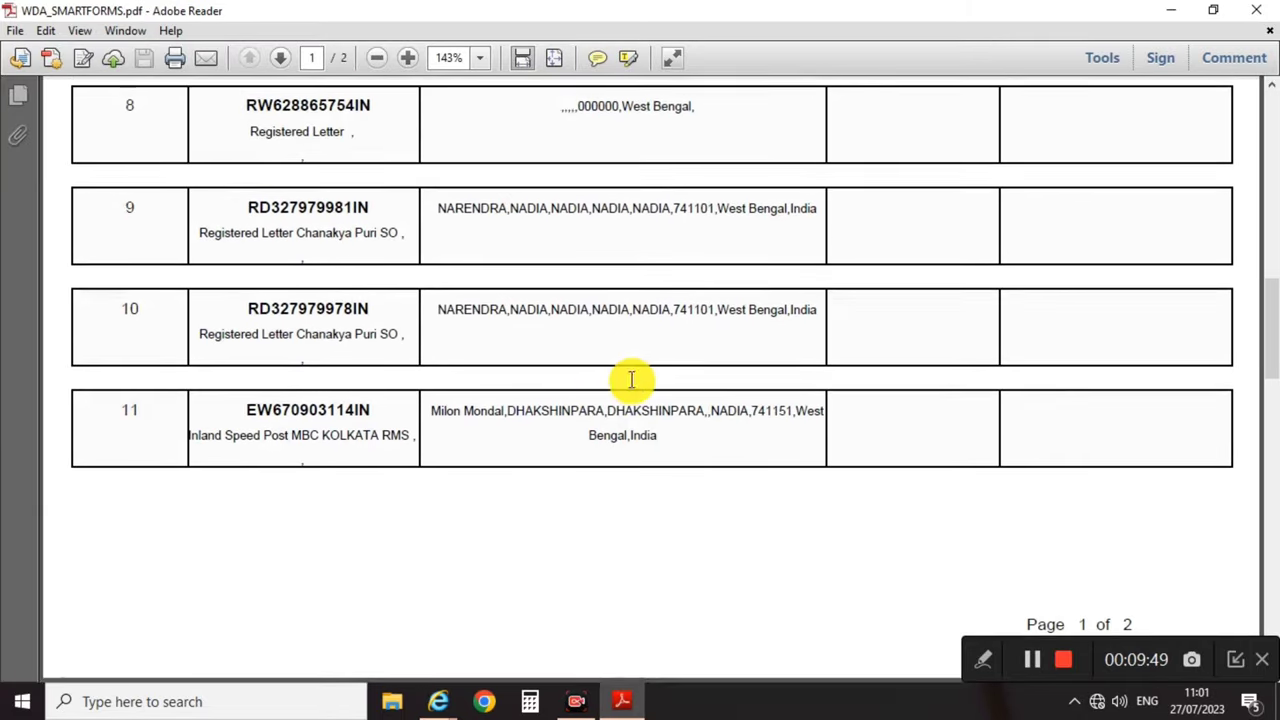
left_click(174, 60)
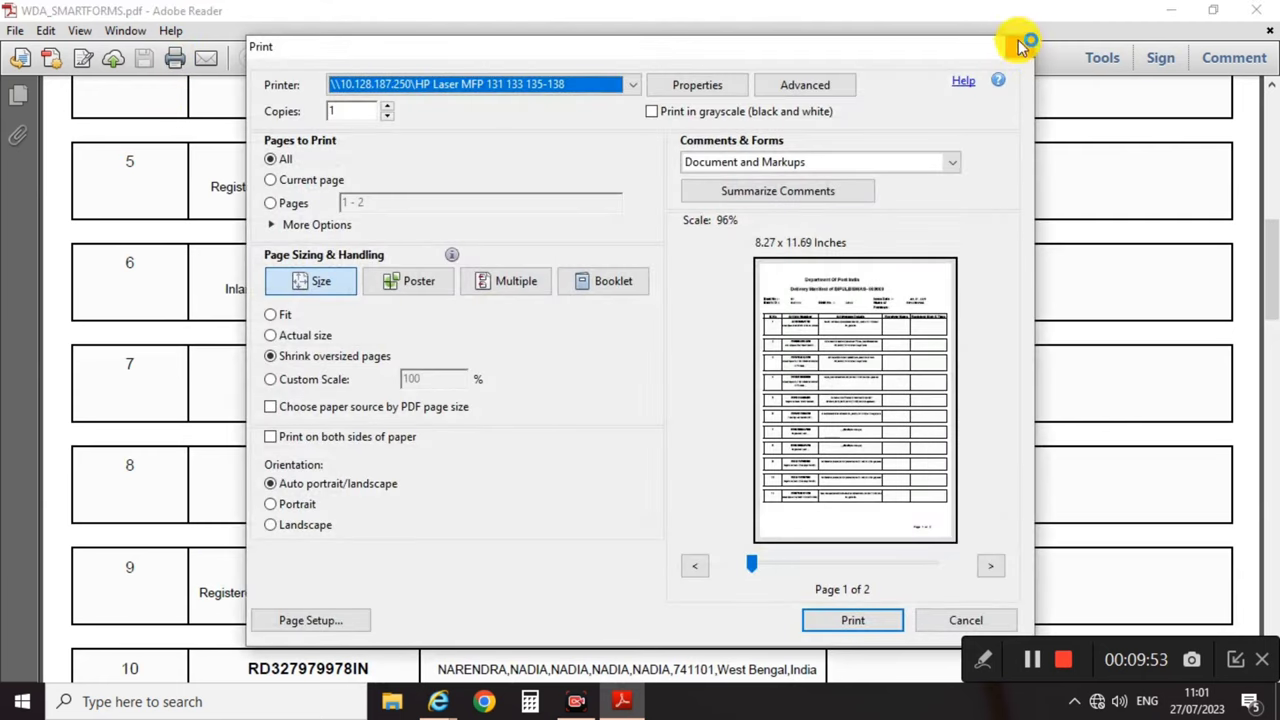
left_click(1020, 47)
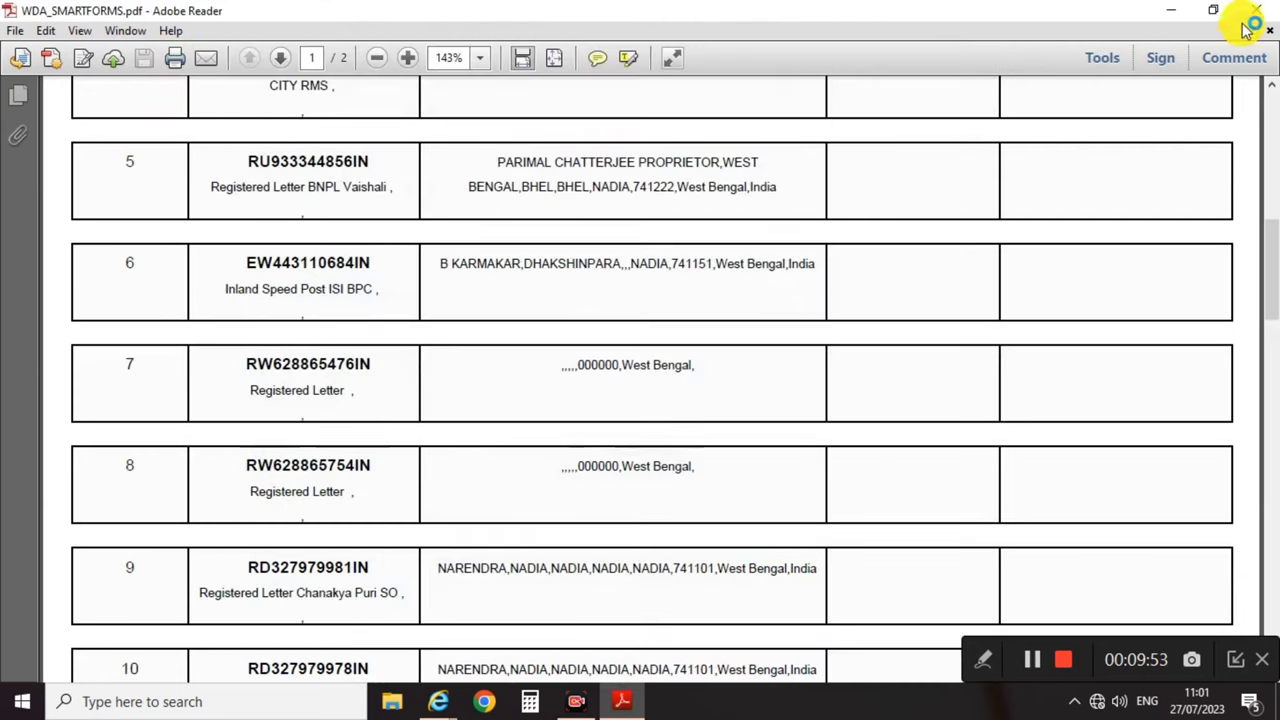